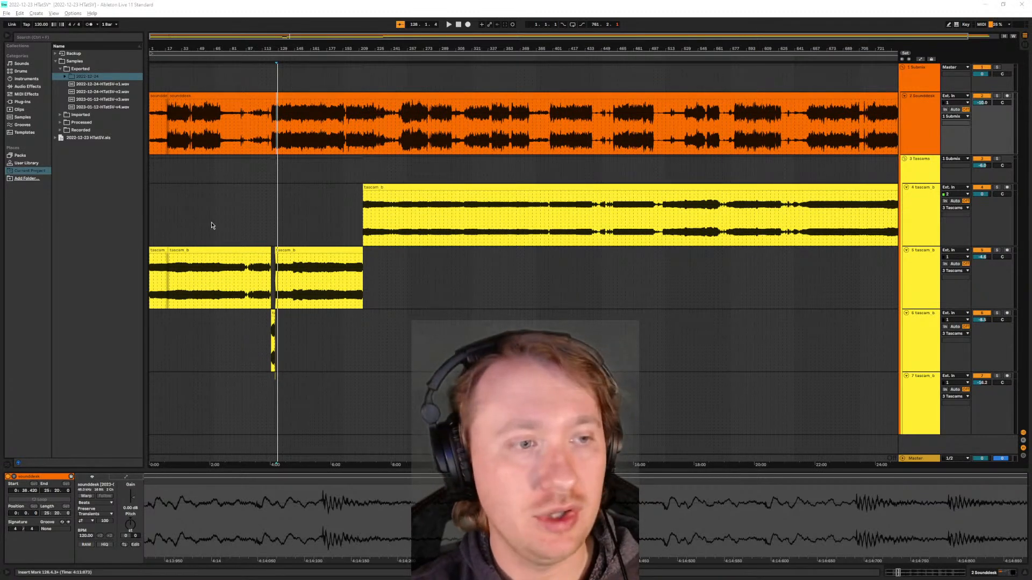
# - Play the mix from about bar 460, just before the loud section resumes after the quiet passage
pyautogui.scroll(3, 174, 218)
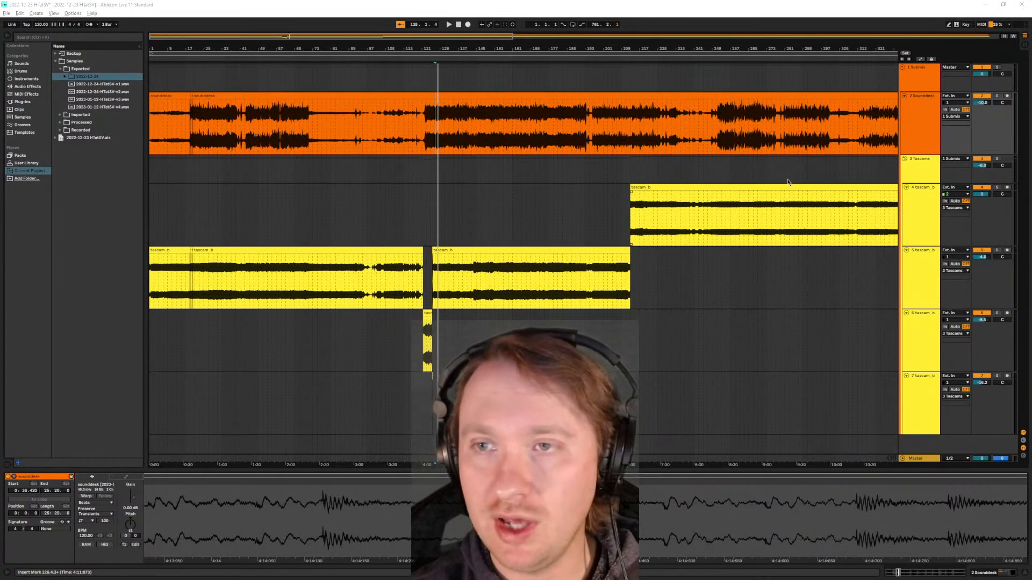
pyautogui.scroll(-3, 702, 212)
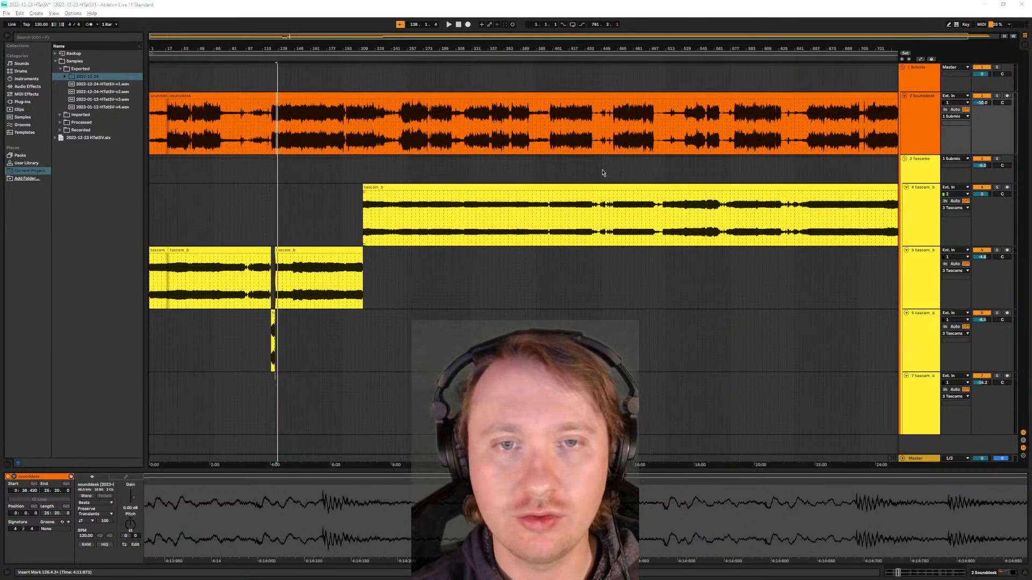
pyautogui.scroll(10, 619, 155)
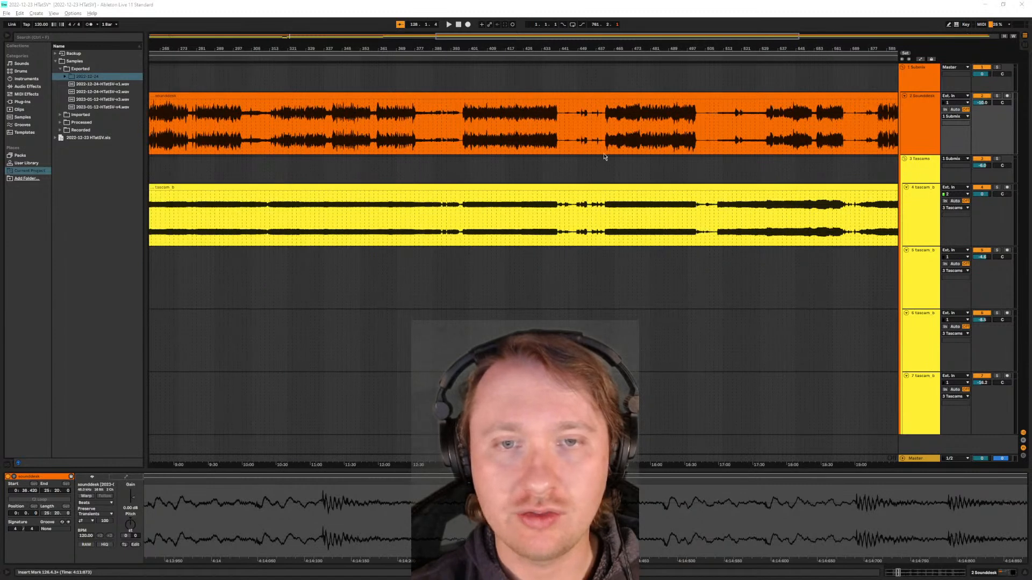
pyautogui.scroll(-3, 565, 169)
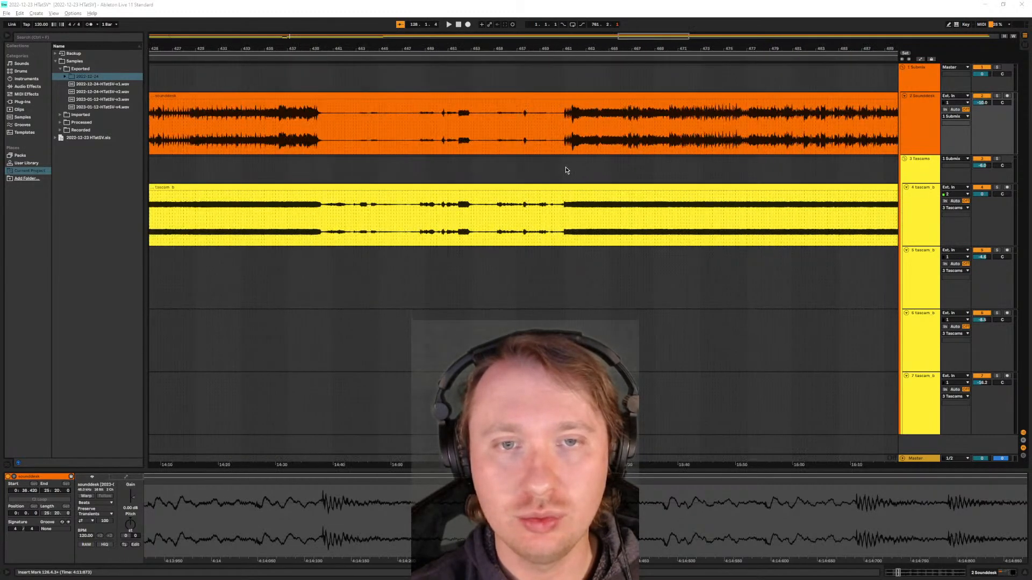
pyautogui.click(560, 144)
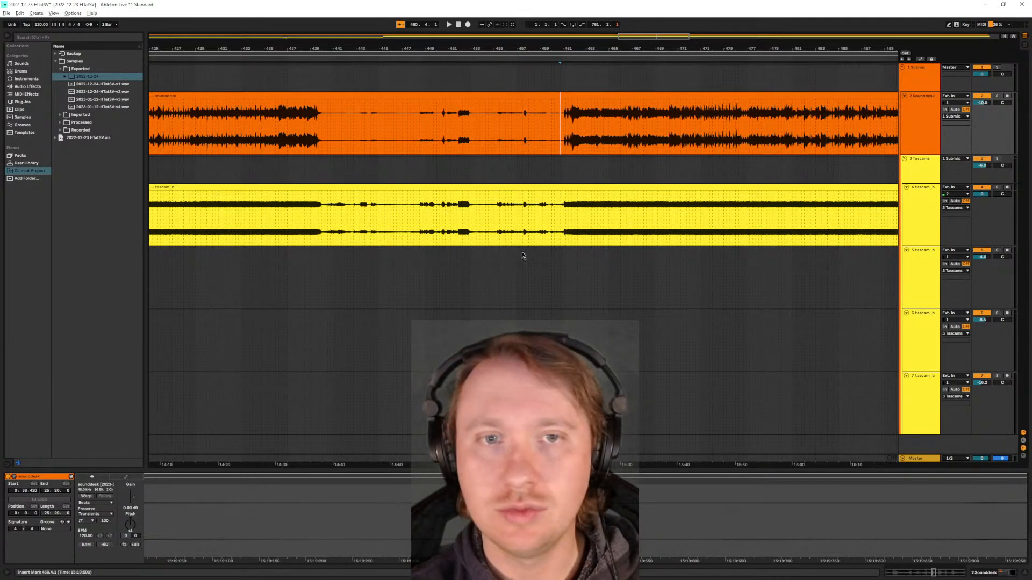
pyautogui.press('space')
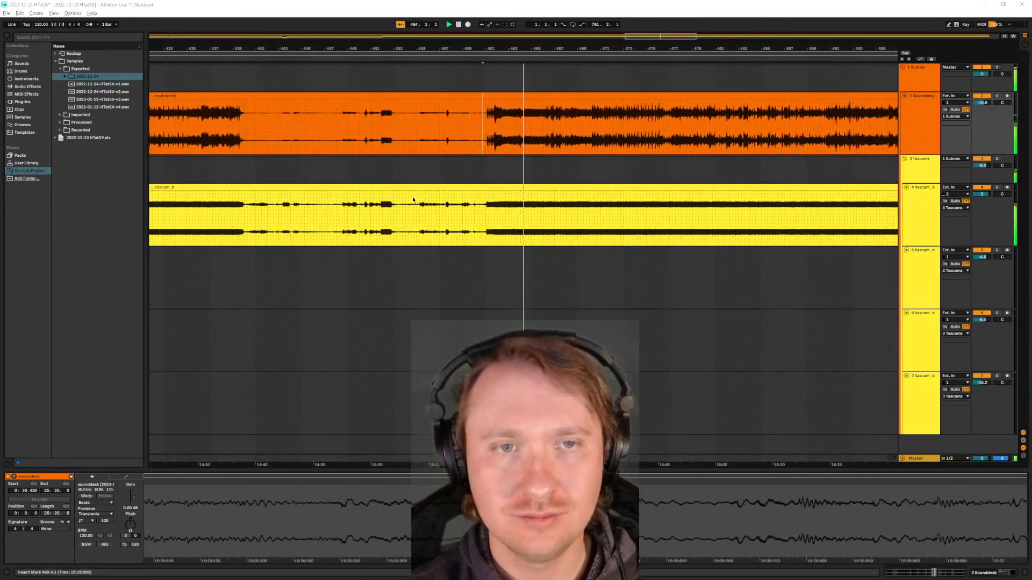
pyautogui.scroll(-2, 415, 197)
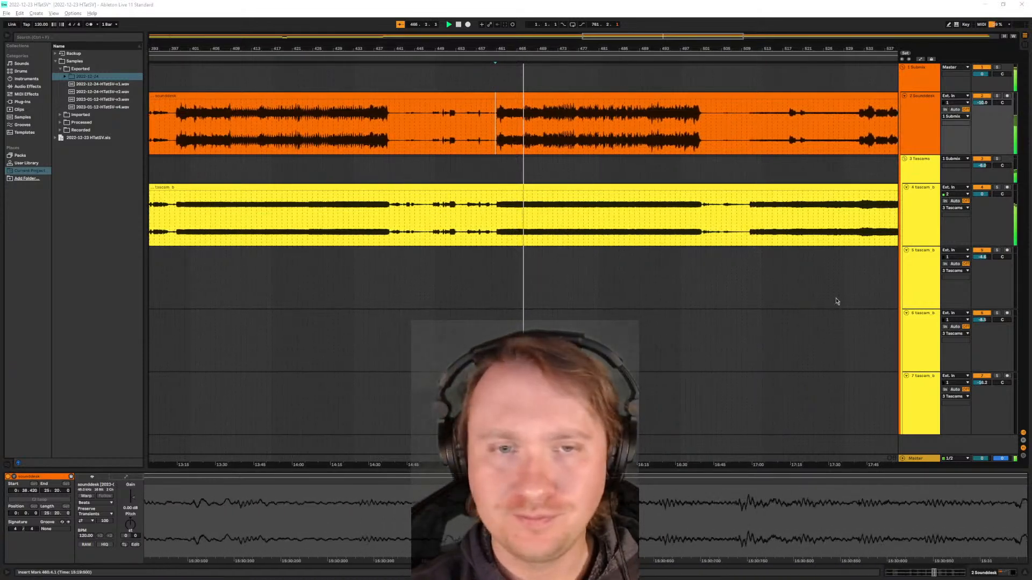
pyautogui.click(528, 209)
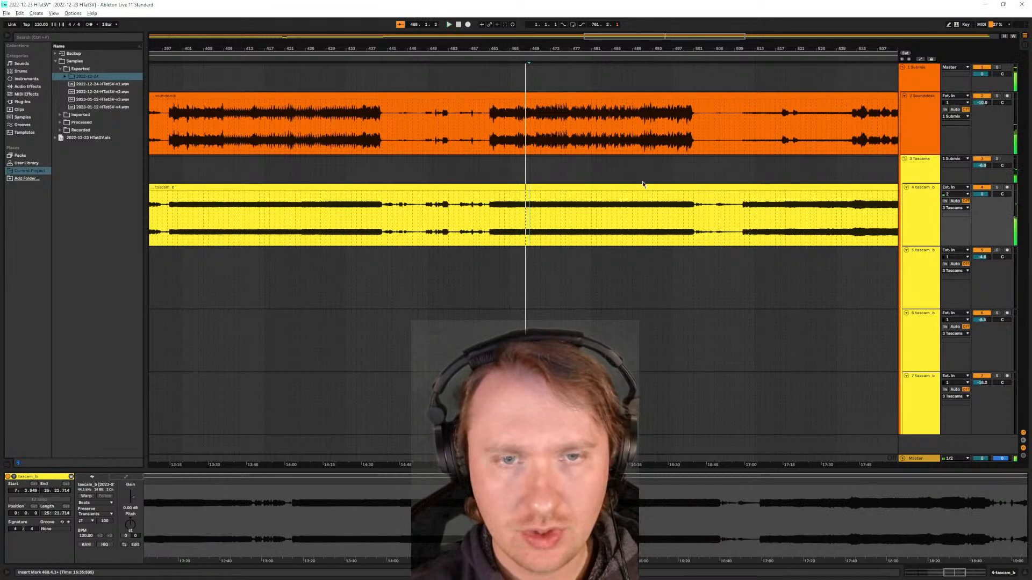
# - Listen to the mix from about bar 398, at the start of the preceding loud section
pyautogui.press('-')
pyautogui.scroll(5, 416, 143)
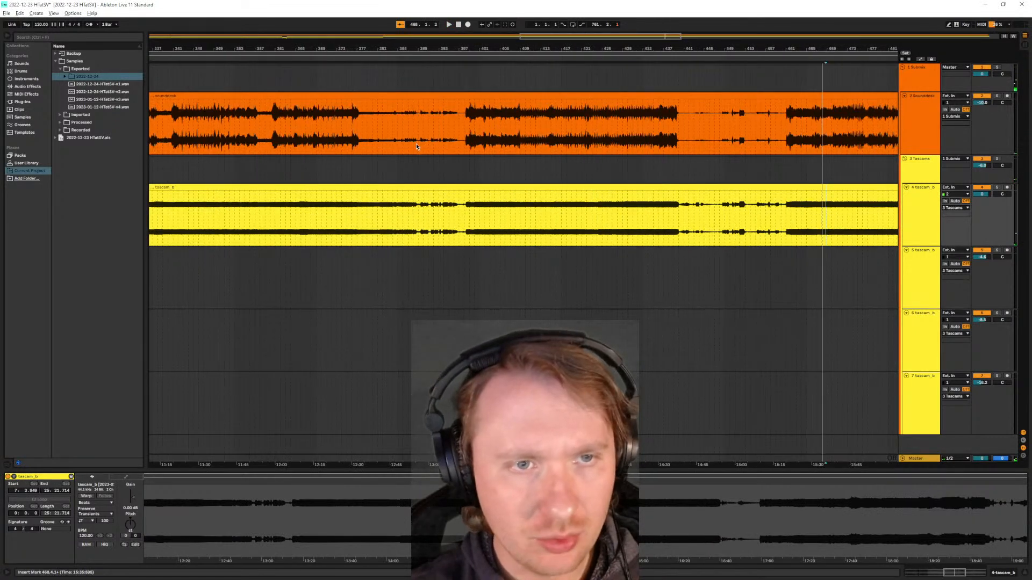
pyautogui.click(467, 141)
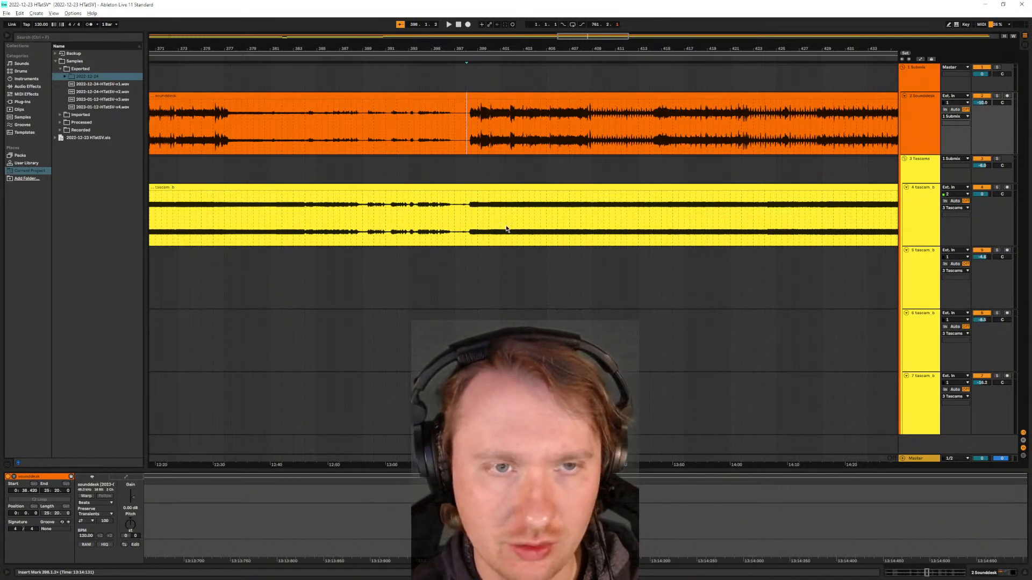
pyautogui.press('space')
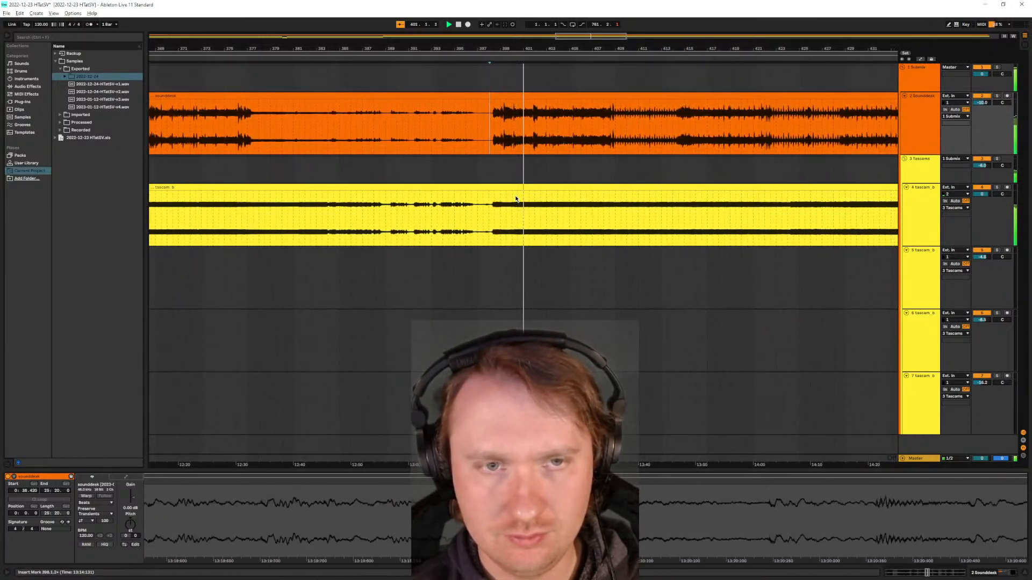
pyautogui.press('space')
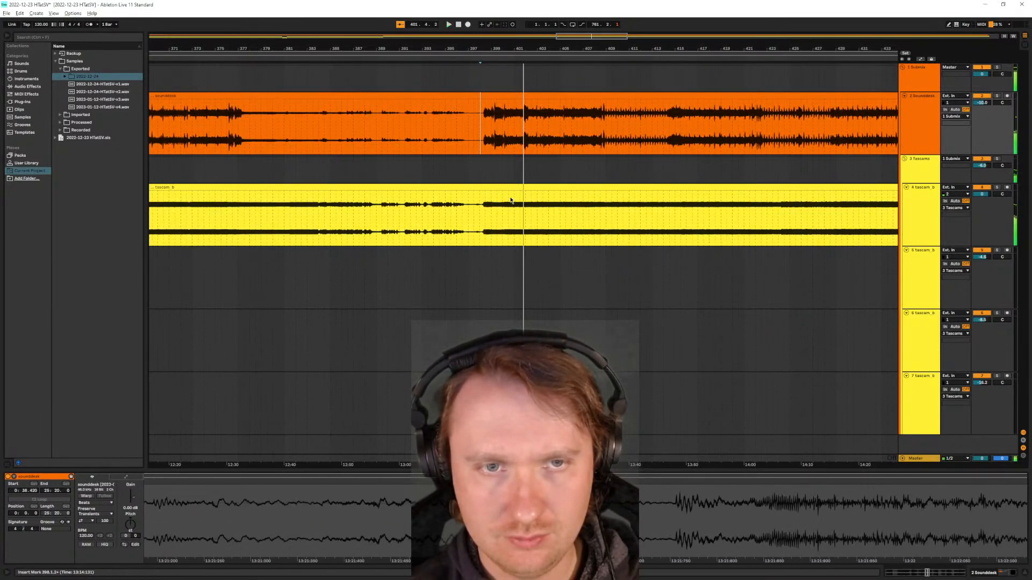
# - Listen to an earlier passage of the mix, starting playback at about bar 360
pyautogui.scroll(-4, 406, 206)
pyautogui.scroll(5, 333, 183)
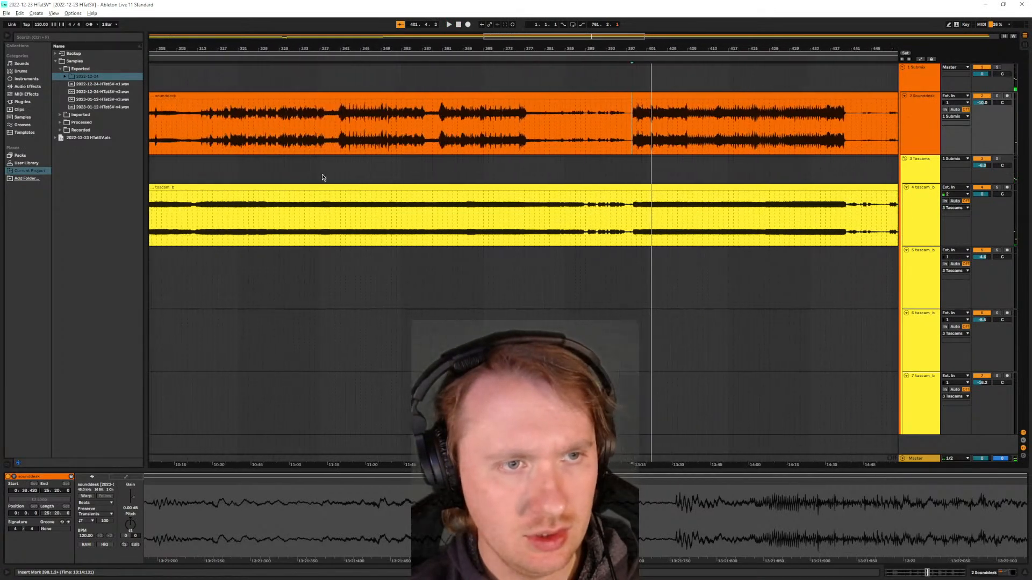
pyautogui.click(456, 145)
pyautogui.press('space')
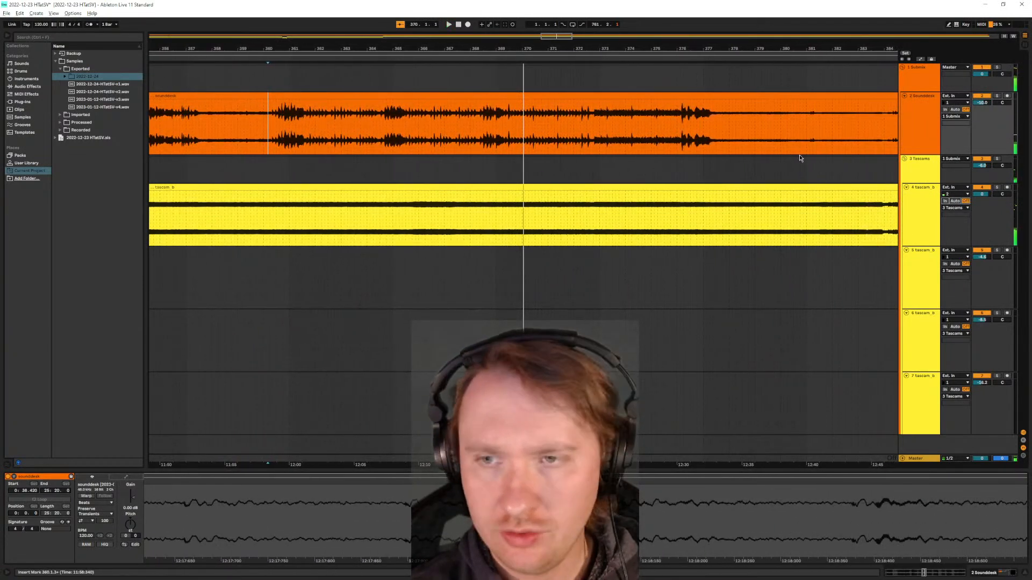
pyautogui.scroll(-5, 509, 213)
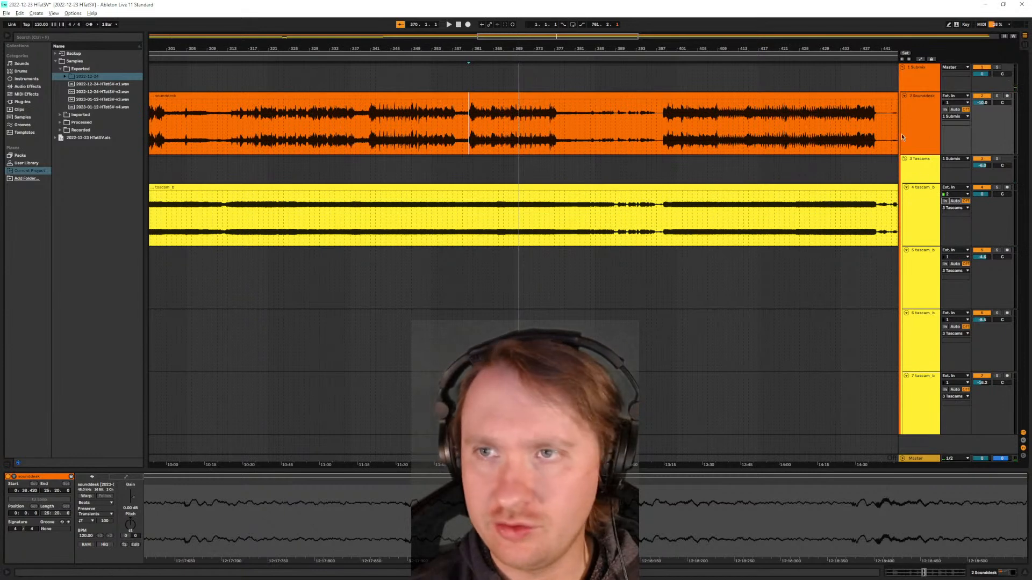
# - Bypass the Ozone plug-in on the Submix group and the Audio Effect Rack on the Sounddesk track
pyautogui.click(922, 208)
pyautogui.click(923, 75)
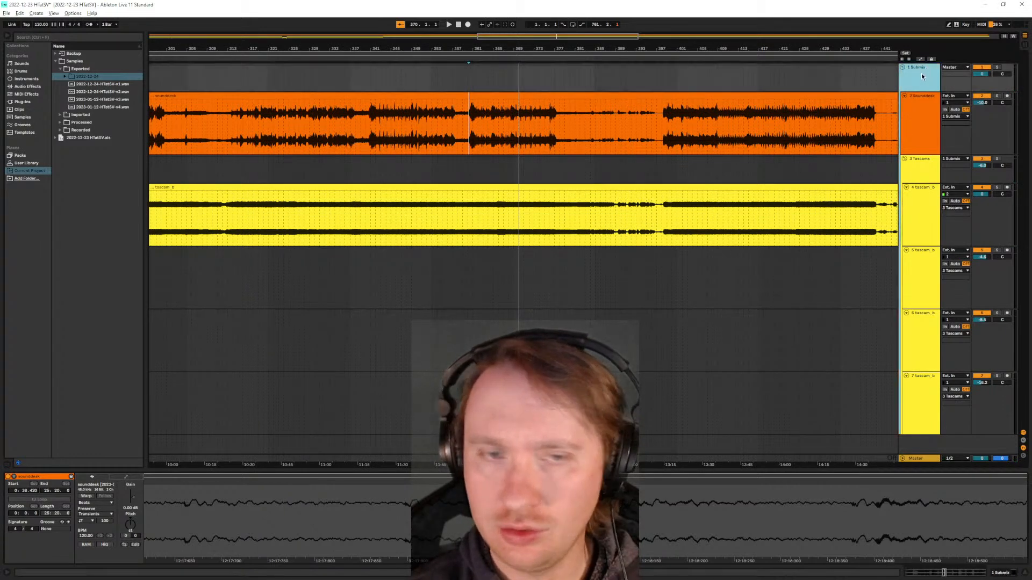
pyautogui.doubleClick(925, 76)
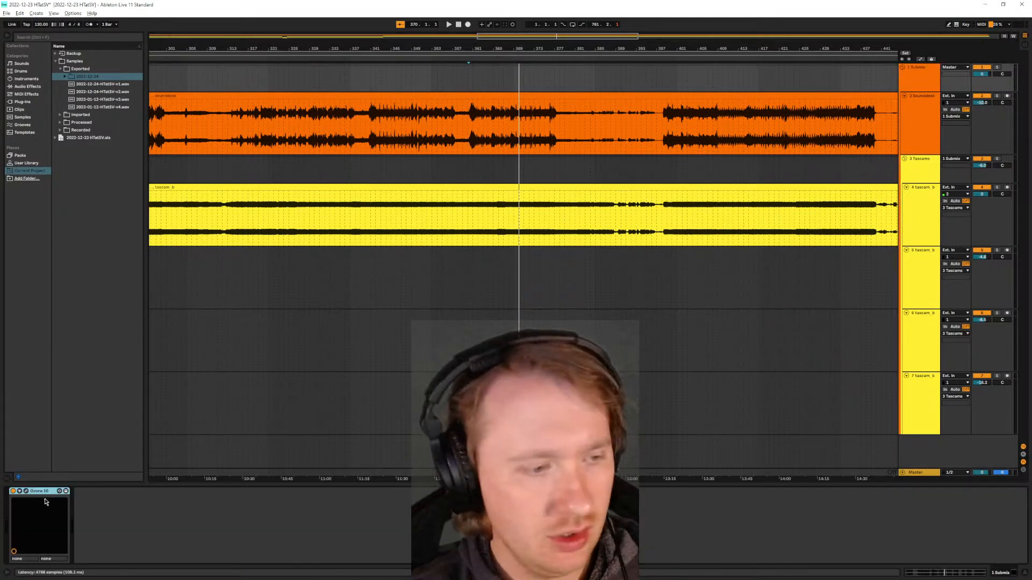
pyautogui.click(14, 491)
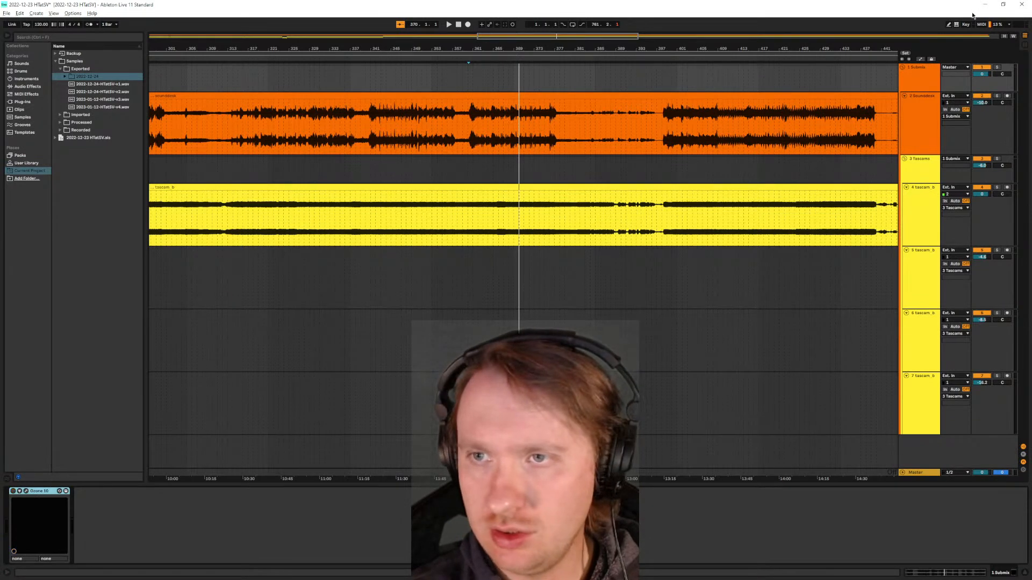
pyautogui.click(920, 124)
pyautogui.click(14, 493)
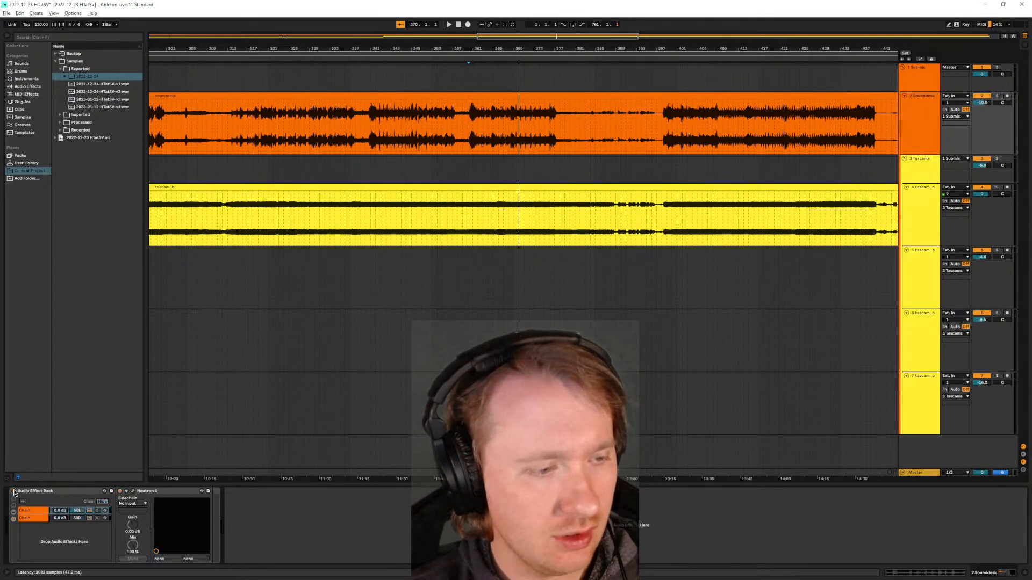
# - Bypass the Audio Effect Rack on the Tascams group
pyautogui.click(917, 210)
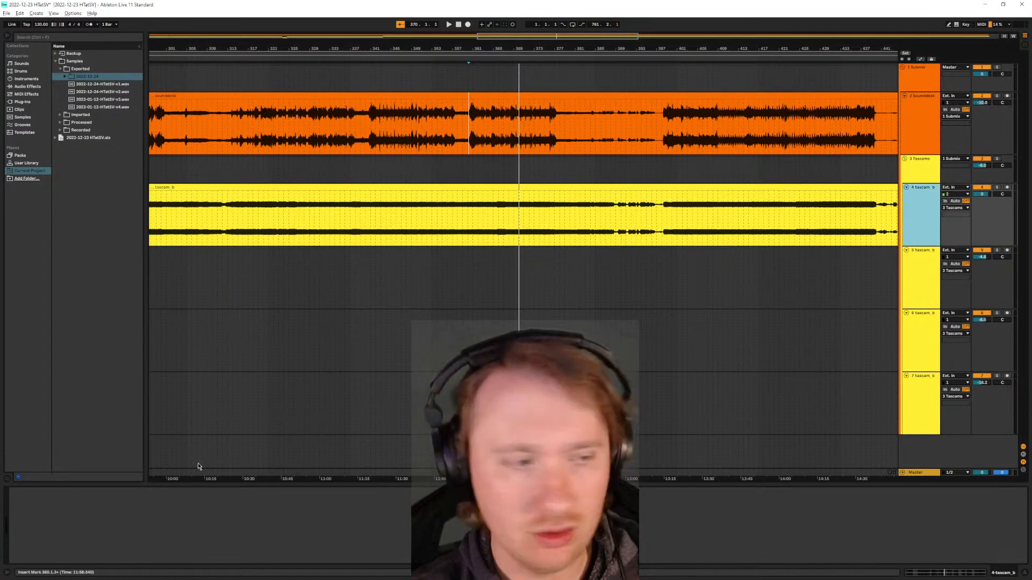
pyautogui.click(917, 182)
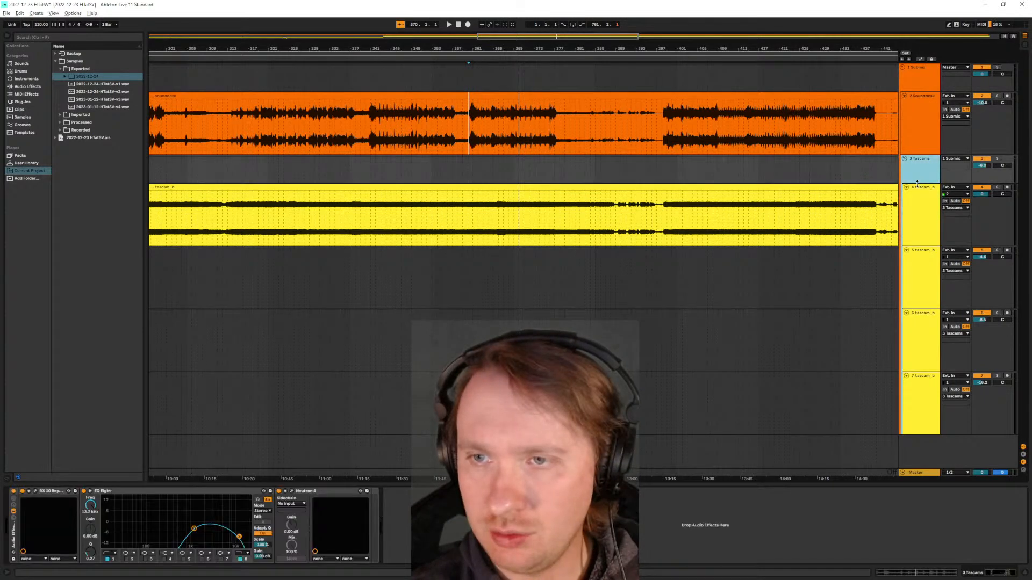
pyautogui.click(14, 492)
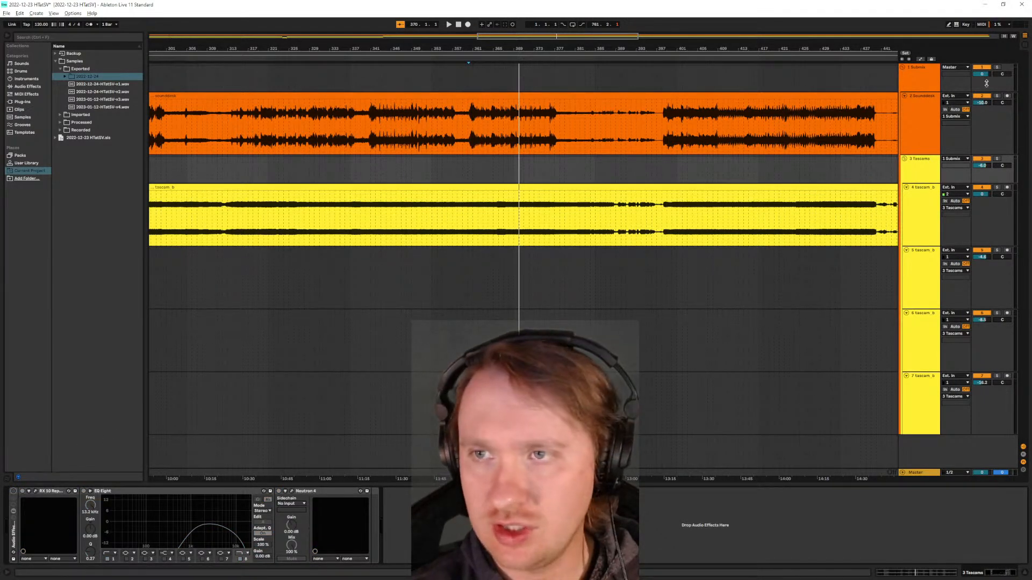
# - Audition the tascam_b recording on track 4 in solo with the Tascams group volume reset to 0 dB, and unsolo it
pyautogui.click(997, 188)
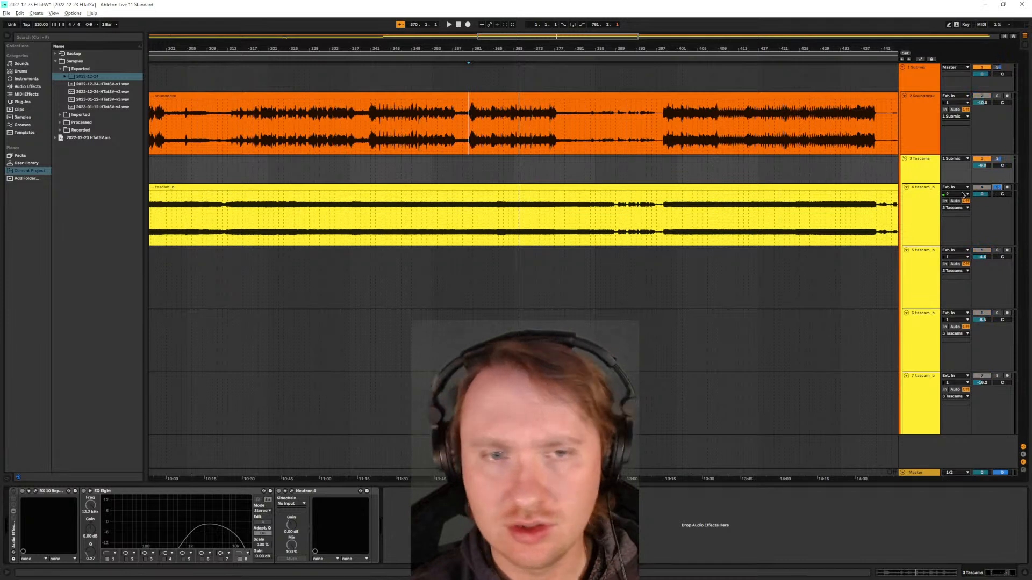
pyautogui.press('space')
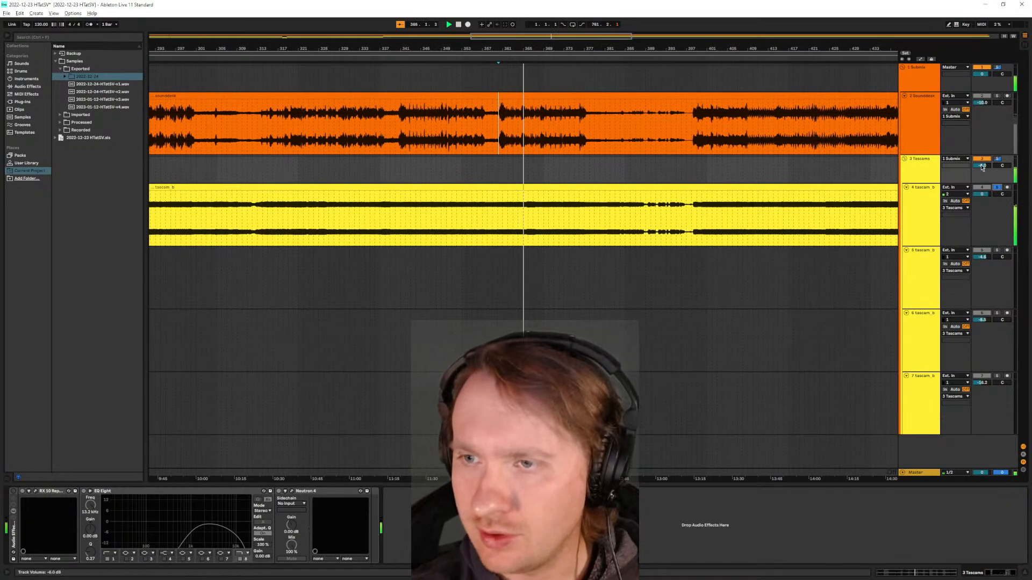
pyautogui.doubleClick(981, 167)
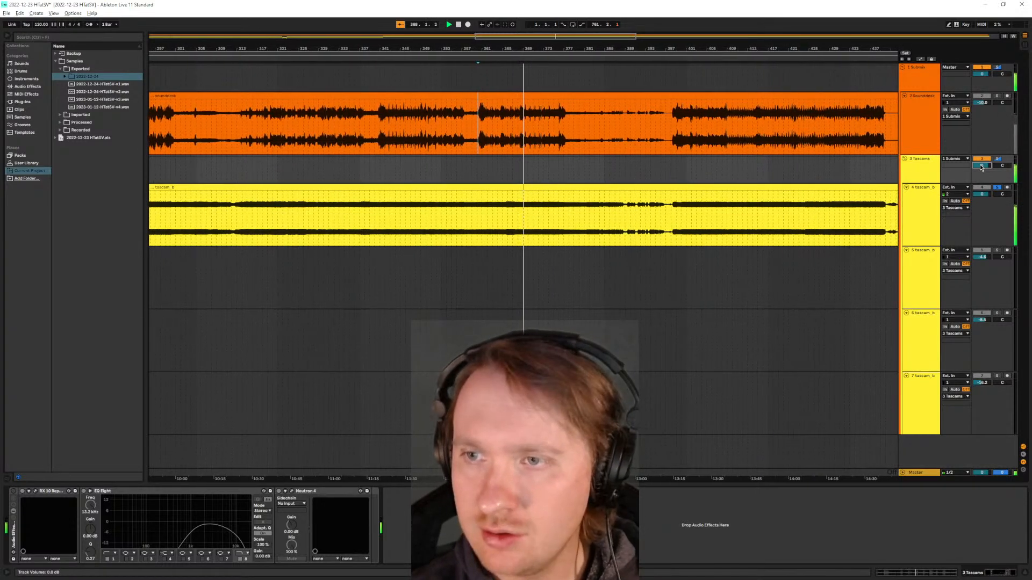
pyautogui.click(998, 188)
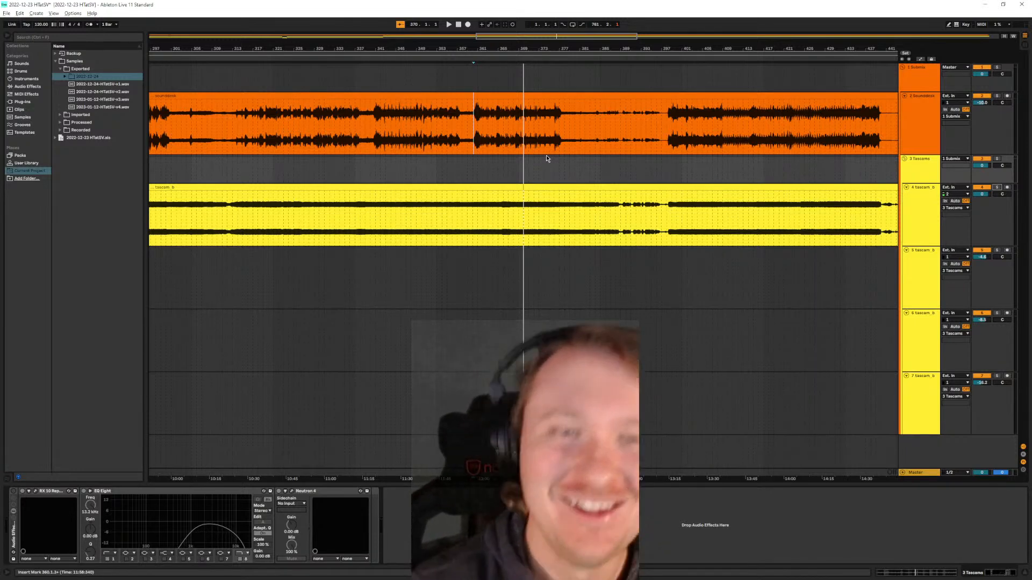
# - Undo the Tascams group's volume change
pyautogui.press('w')
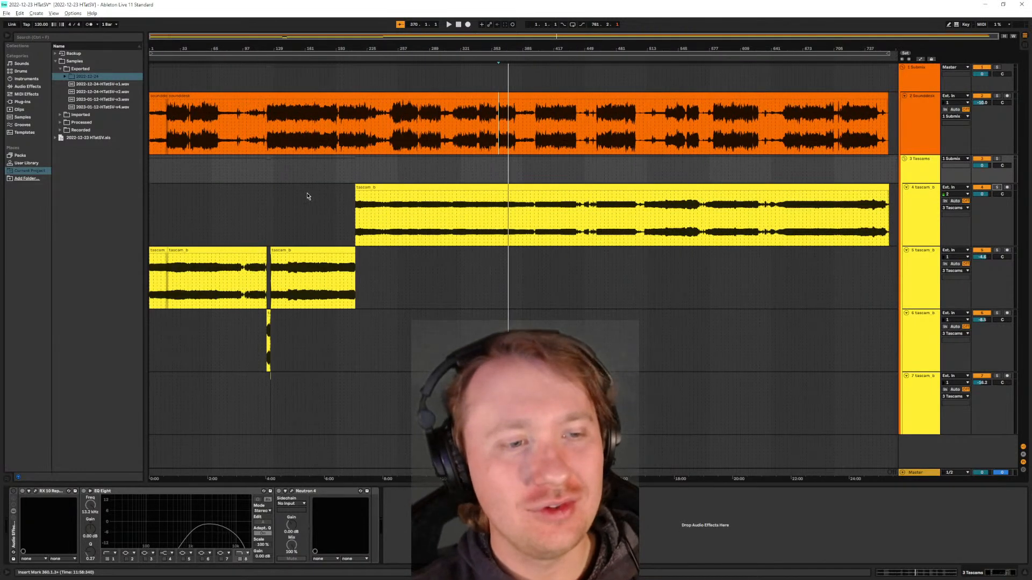
pyautogui.scroll(3, 189, 284)
pyautogui.moveTo(193, 285); pyautogui.dragTo(268, 289)
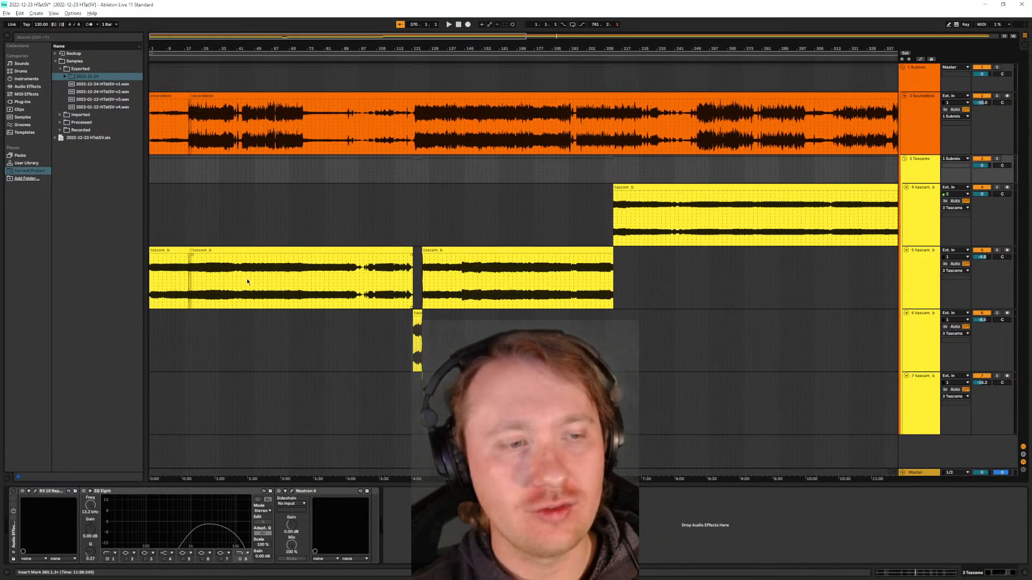
pyautogui.press('w')
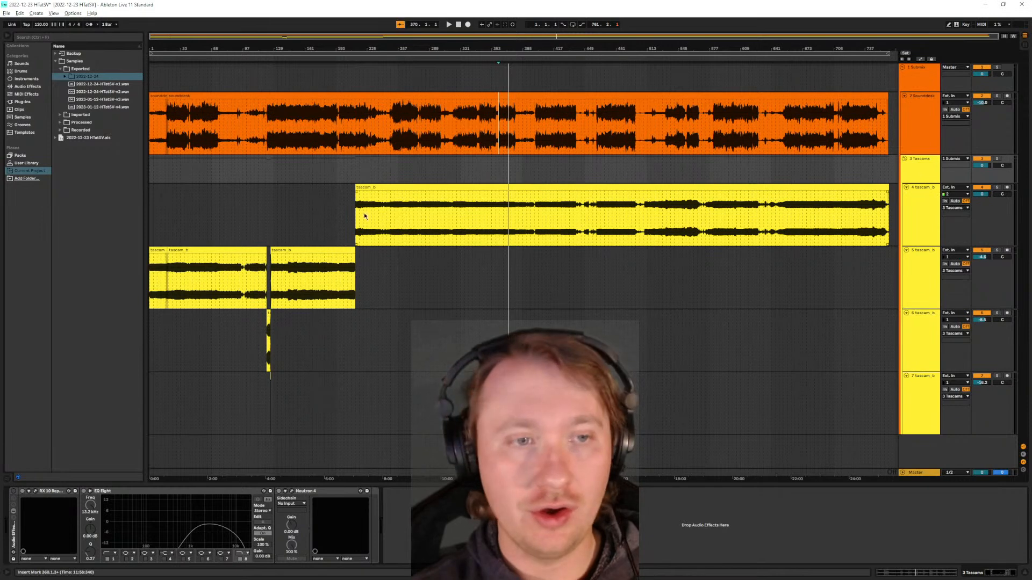
pyautogui.click(20, 13)
pyautogui.click(34, 22)
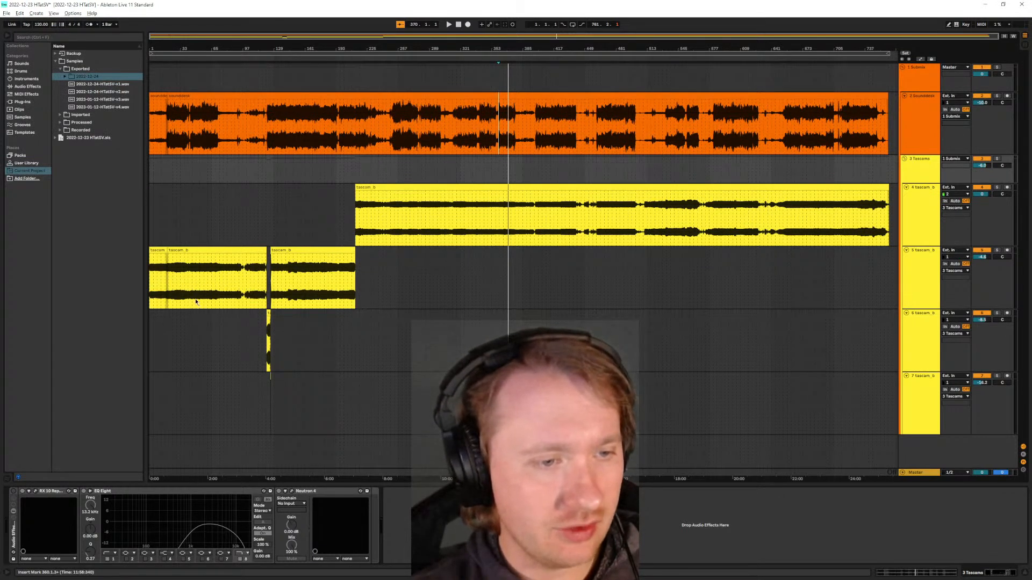
# - Set the playback start just before the short clip on track 7, and solo the Tascams group with its volume reset to 0 dB
pyautogui.scroll(8, 236, 347)
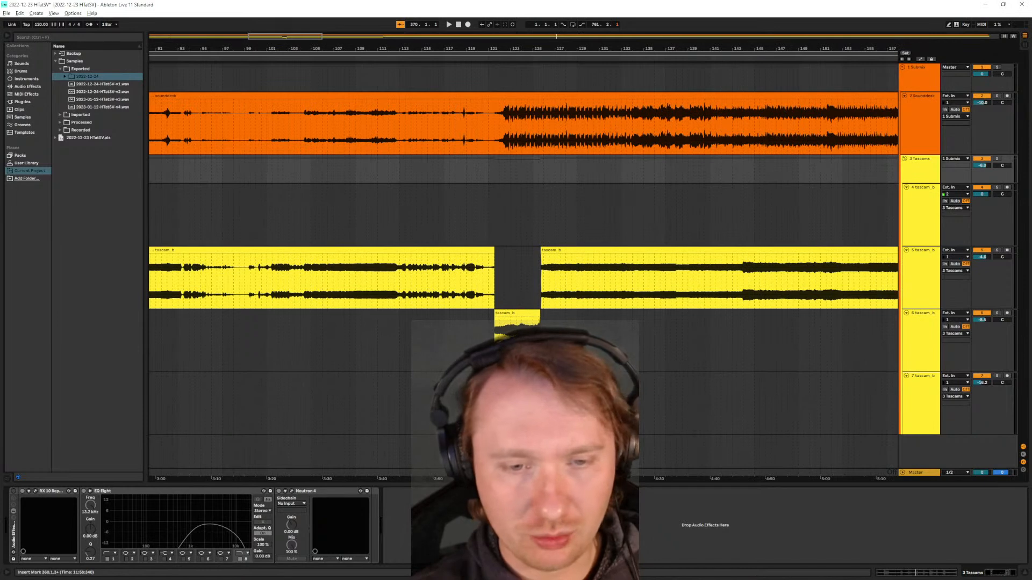
pyautogui.scroll(10, 677, 419)
pyautogui.scroll(4, 666, 415)
pyautogui.scroll(-4, 634, 403)
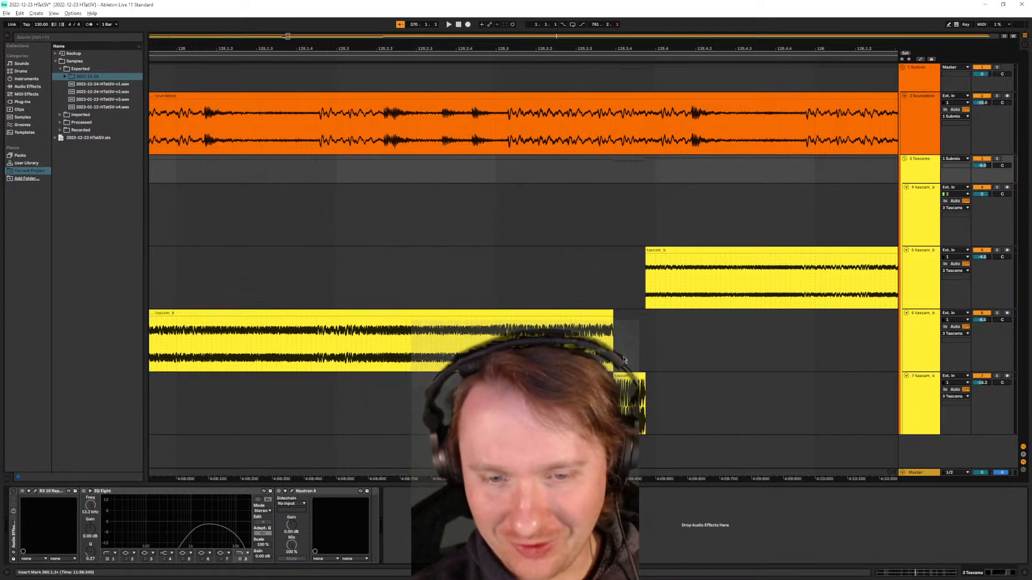
pyautogui.scroll(-2, 621, 373)
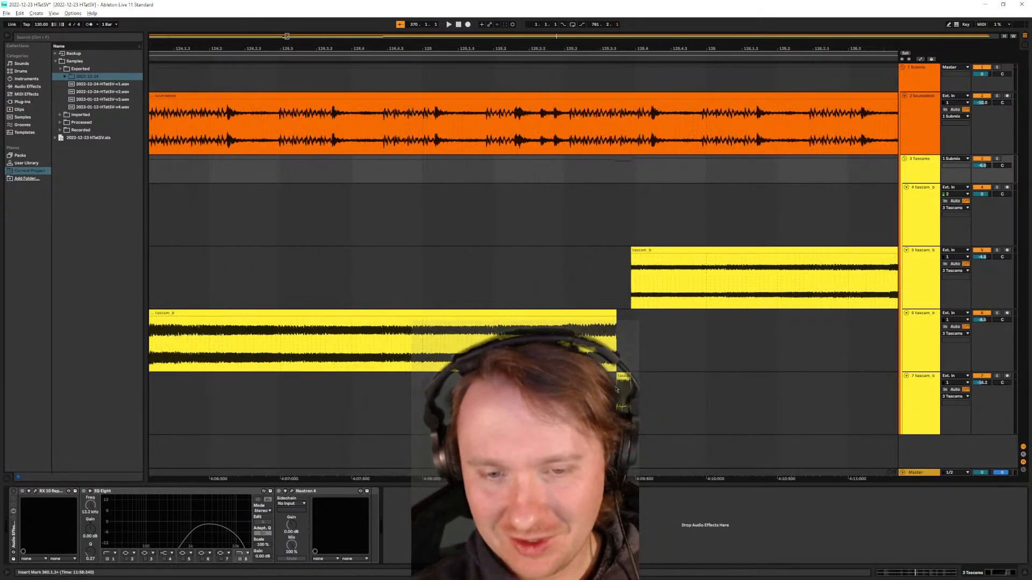
pyautogui.click(567, 403)
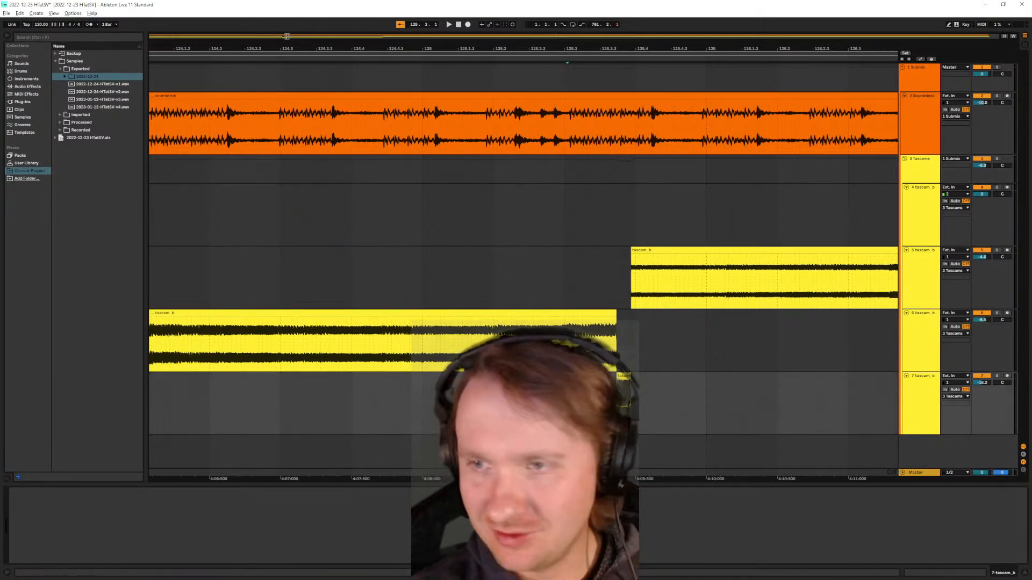
pyautogui.press('Delete')
pyautogui.click(997, 159)
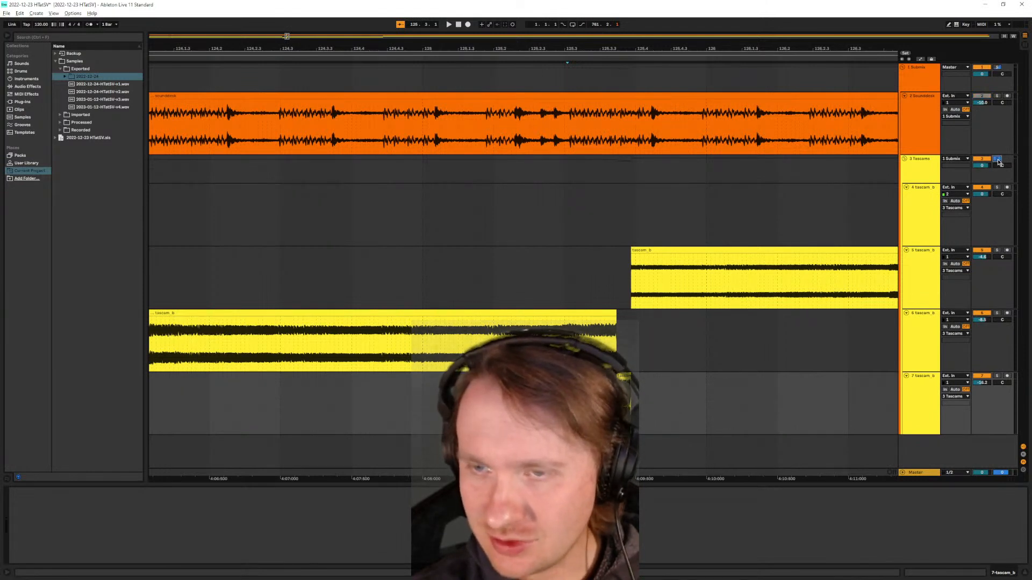
# - Audition the soloed Tascams around the short track 7 clip, and again with tracks 5, 6 and 7 reset to 0 dB
pyautogui.press('space')
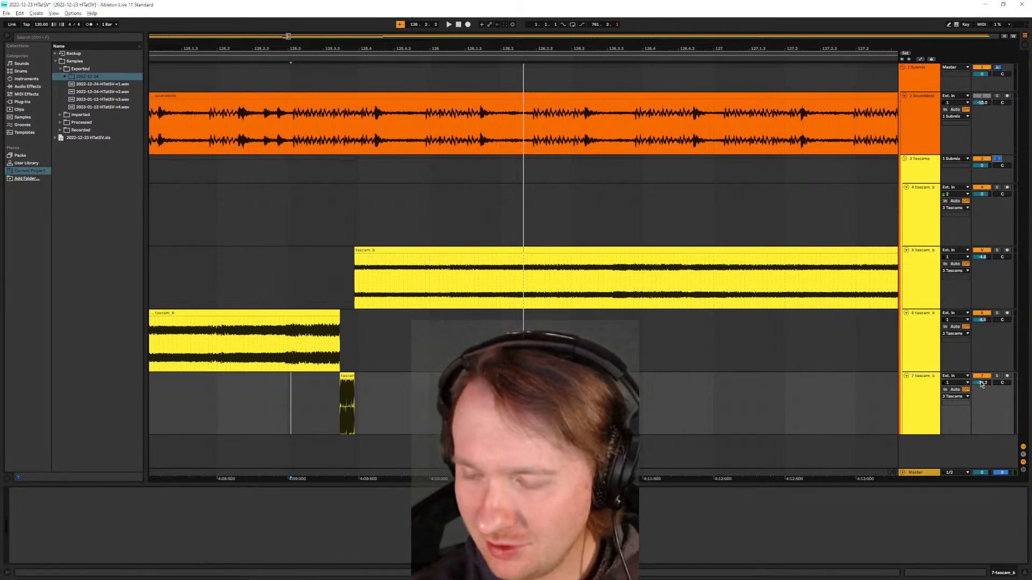
pyautogui.doubleClick(982, 384)
pyautogui.doubleClick(985, 320)
pyautogui.doubleClick(983, 257)
pyautogui.scroll(-3, 440, 403)
pyautogui.click(309, 395)
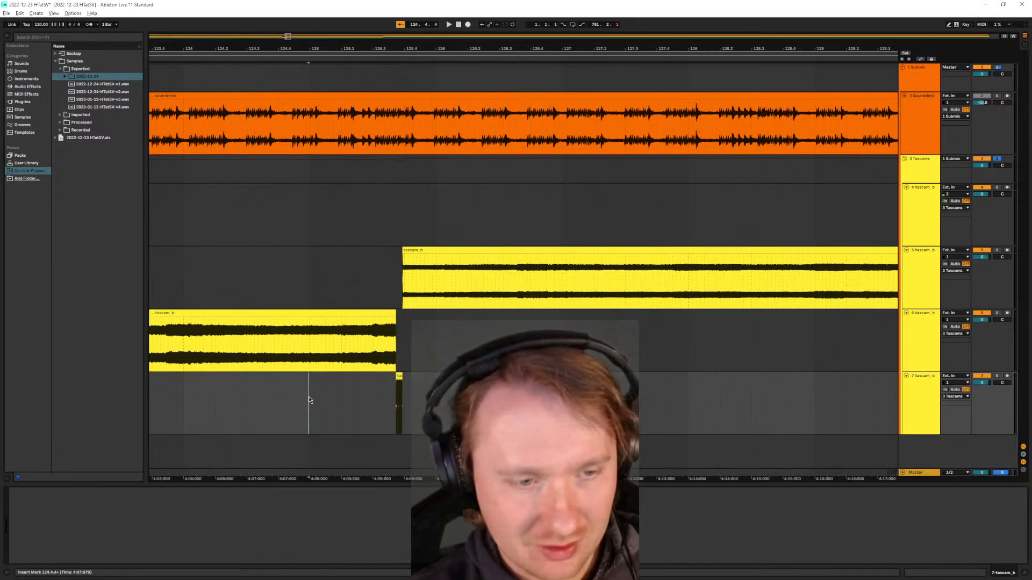
pyautogui.press('space')
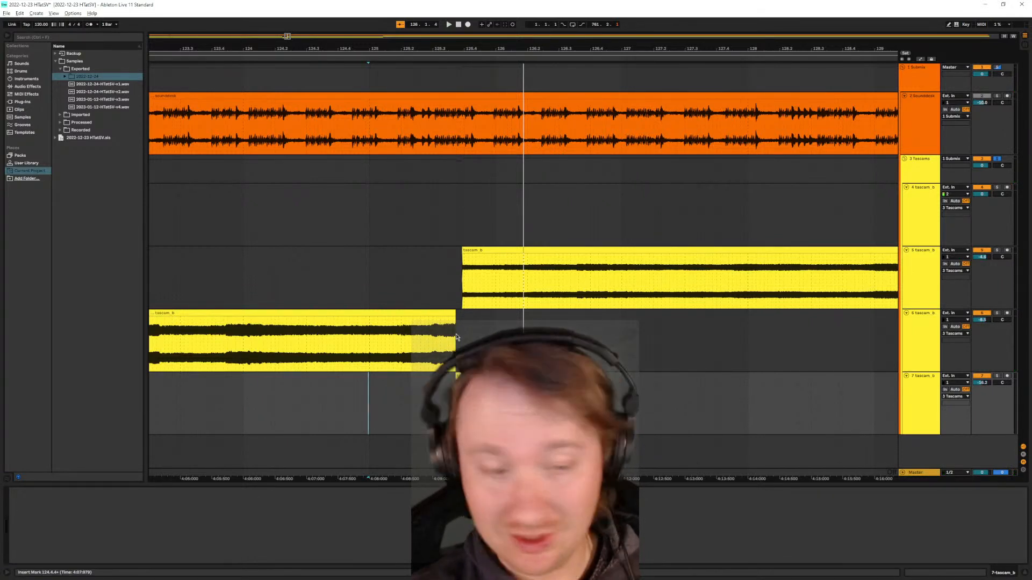
# - Examine how the tascam_b clips on tracks 5, 6 and 7 are spliced together around bar 125
pyautogui.scroll(-2, 447, 339)
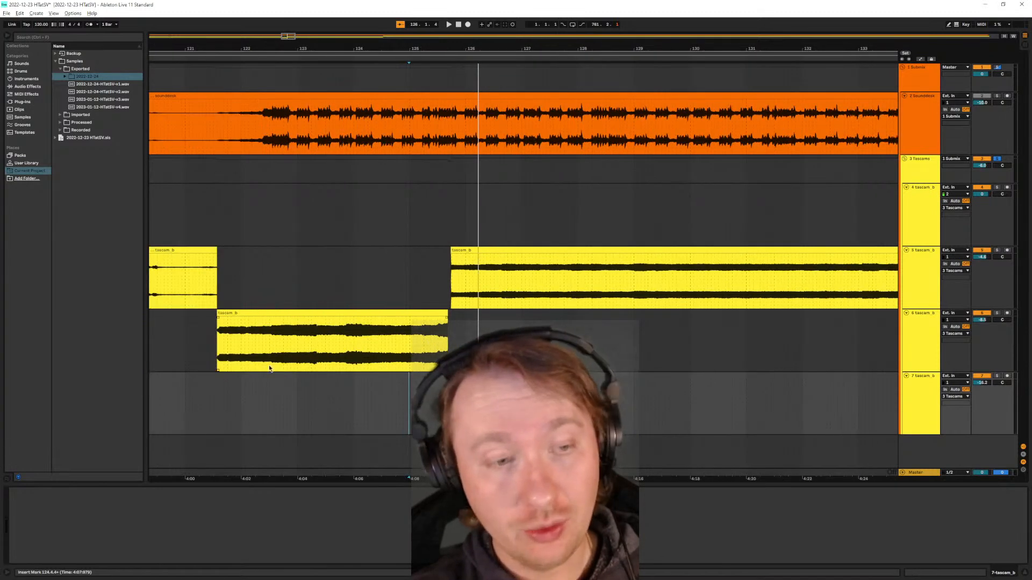
pyautogui.scroll(-2, 248, 359)
pyautogui.scroll(-3, 223, 361)
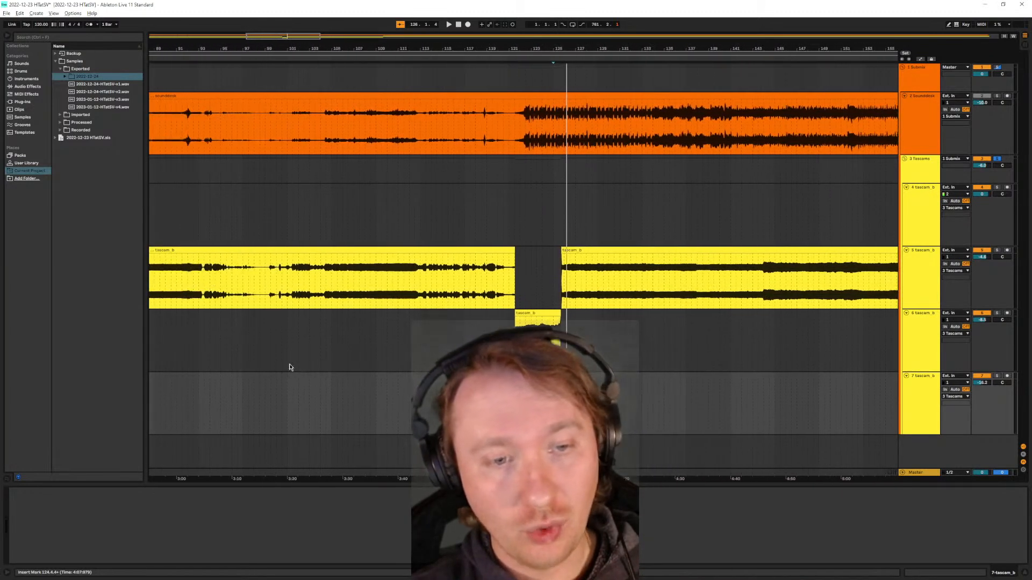
pyautogui.scroll(8, 567, 403)
pyautogui.scroll(-4, 519, 376)
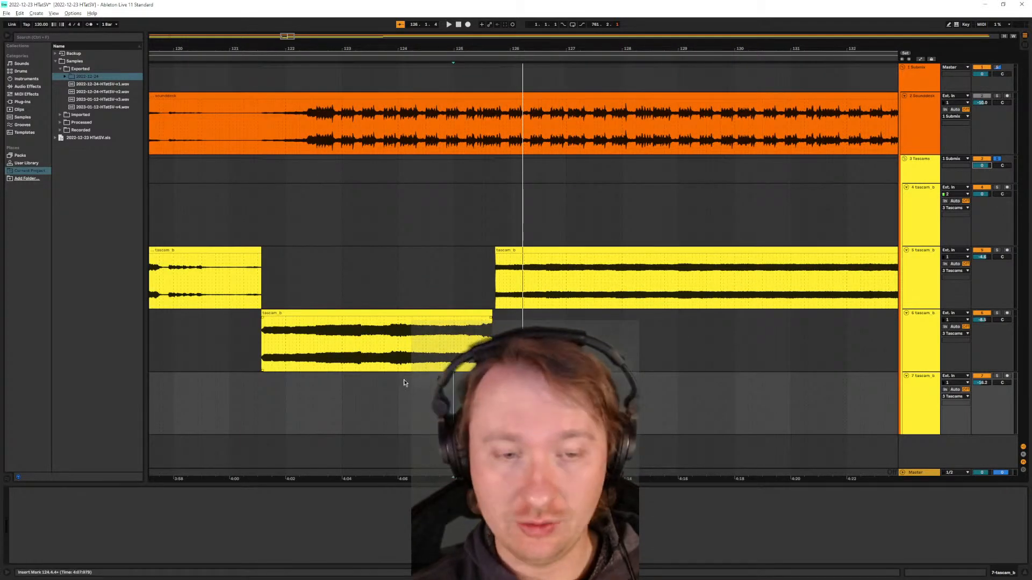
pyautogui.scroll(8, 489, 379)
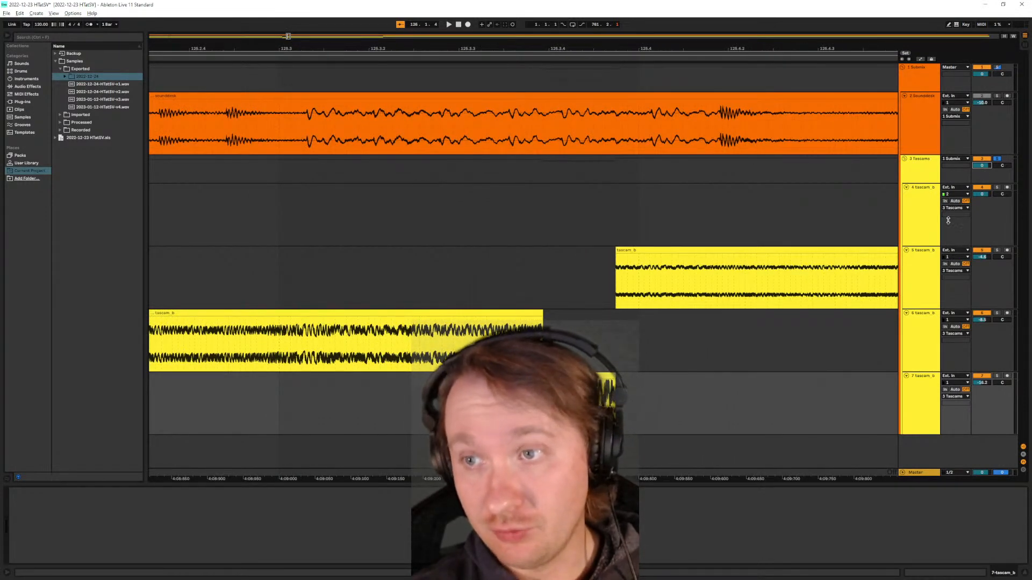
pyautogui.scroll(-8, 448, 339)
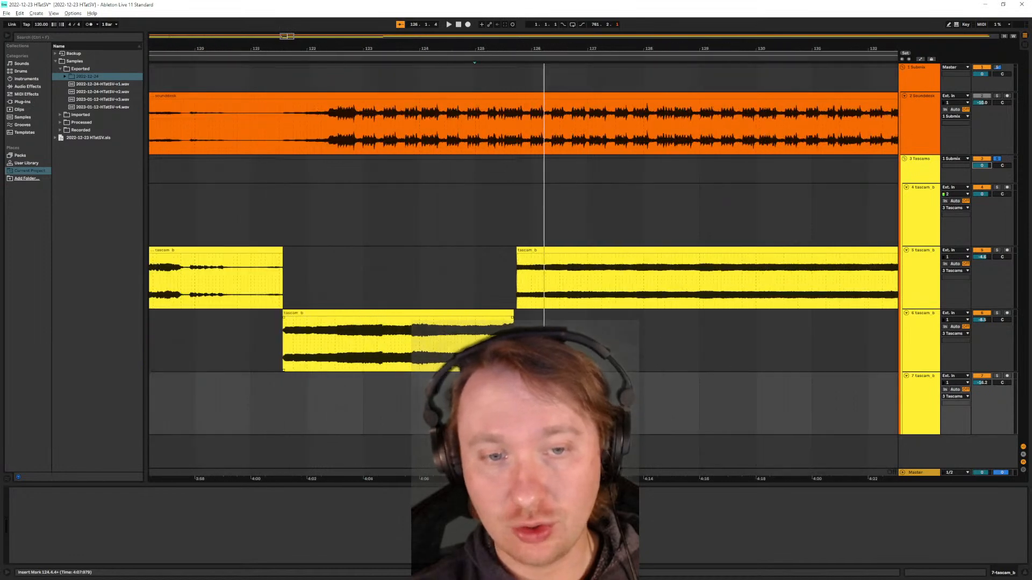
pyautogui.scroll(-6, 449, 340)
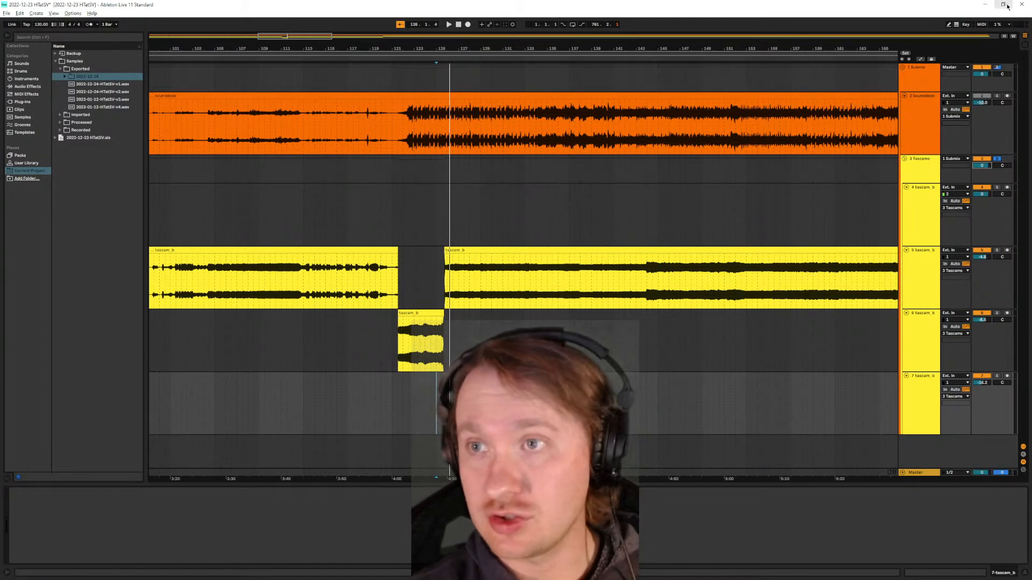
# - Audition the Tascam splices from shortly before bar 125 while checking the channel peak levels in Session View, and return to Arrangement View
pyautogui.click(1025, 43)
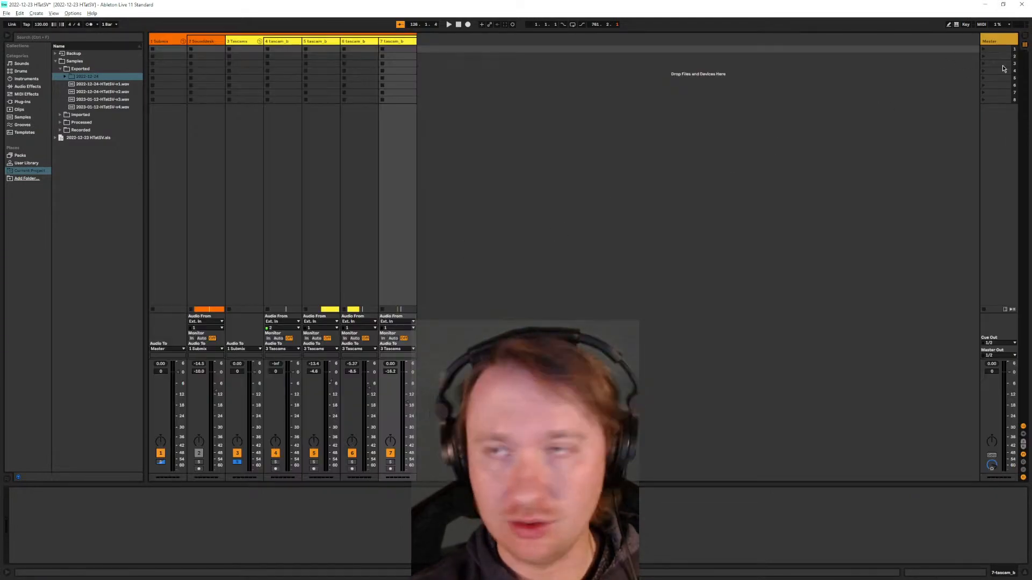
pyautogui.click(1024, 36)
pyautogui.click(430, 401)
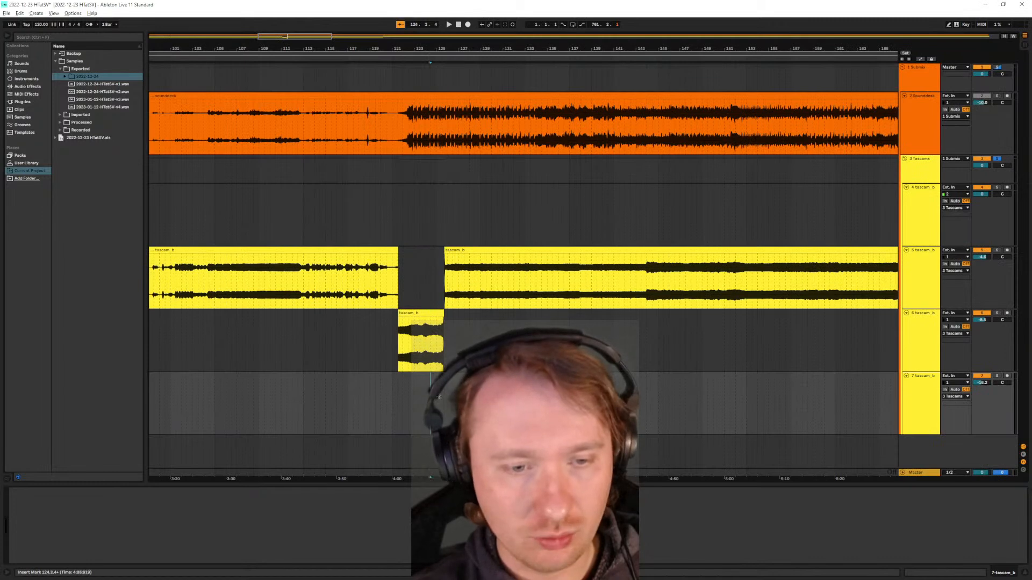
pyautogui.scroll(3, 436, 401)
pyautogui.click(432, 401)
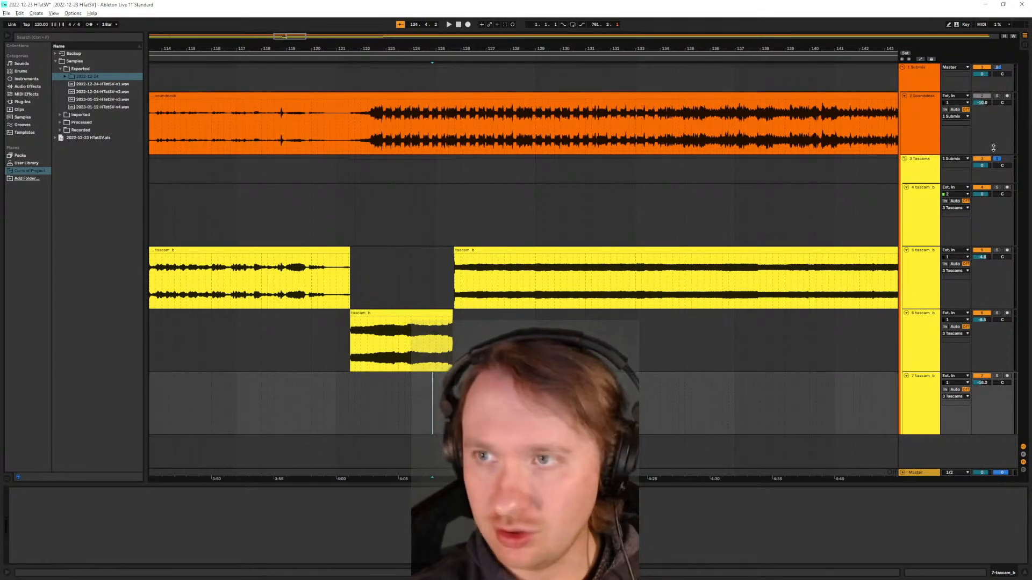
pyautogui.click(1024, 45)
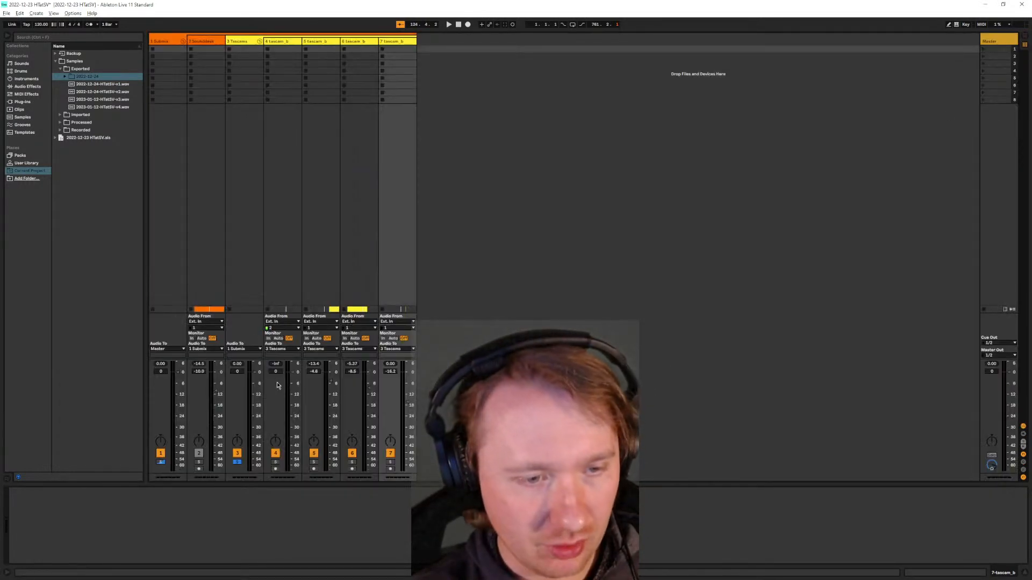
pyautogui.click(353, 372)
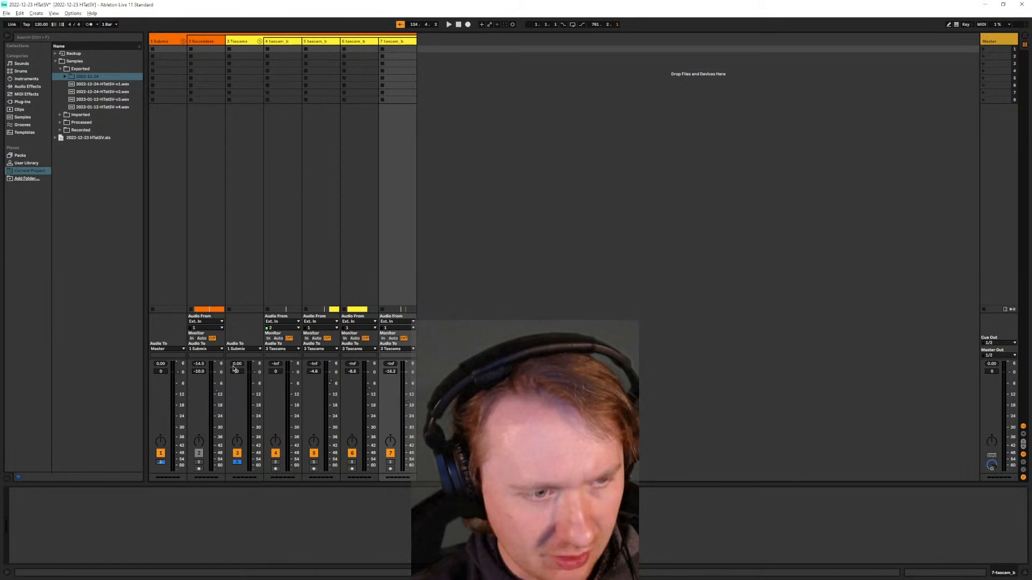
pyautogui.press('space')
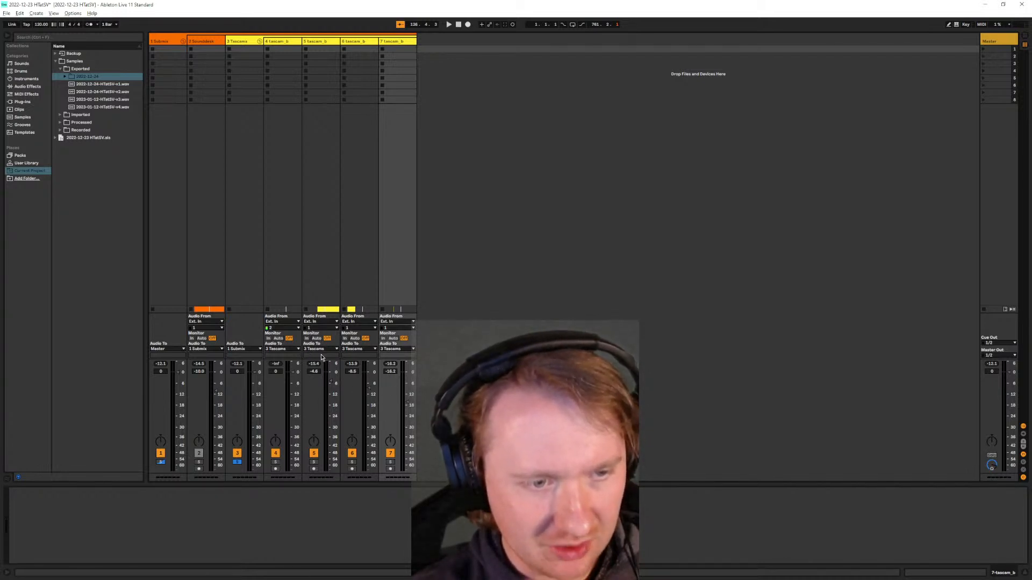
pyautogui.press('Tab')
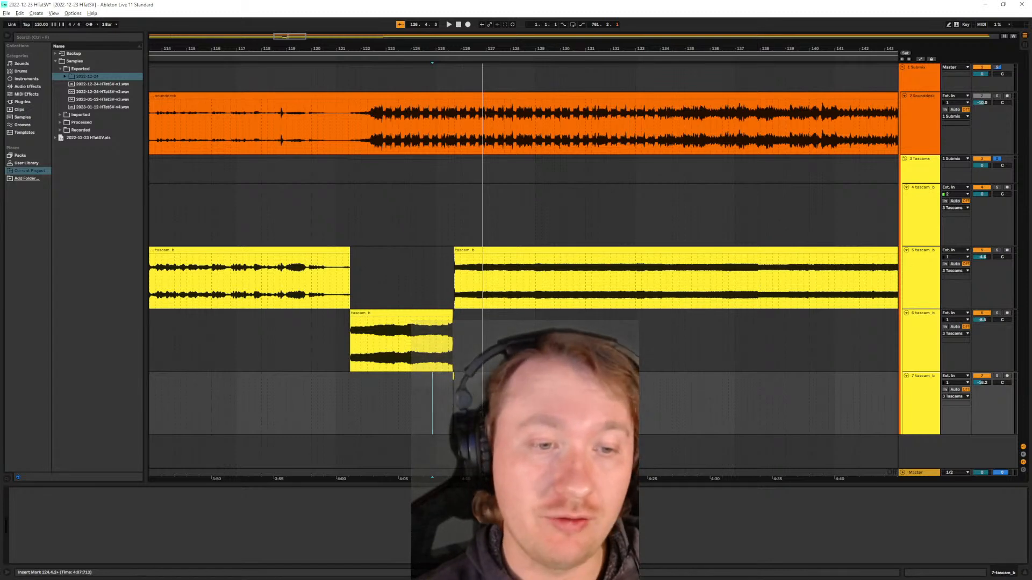
# - Examine the edits in the sounddesk and tascam_b recordings around bars 19 and 20, selecting the sounddesk clips there in turn
pyautogui.scroll(-10, 357, 359)
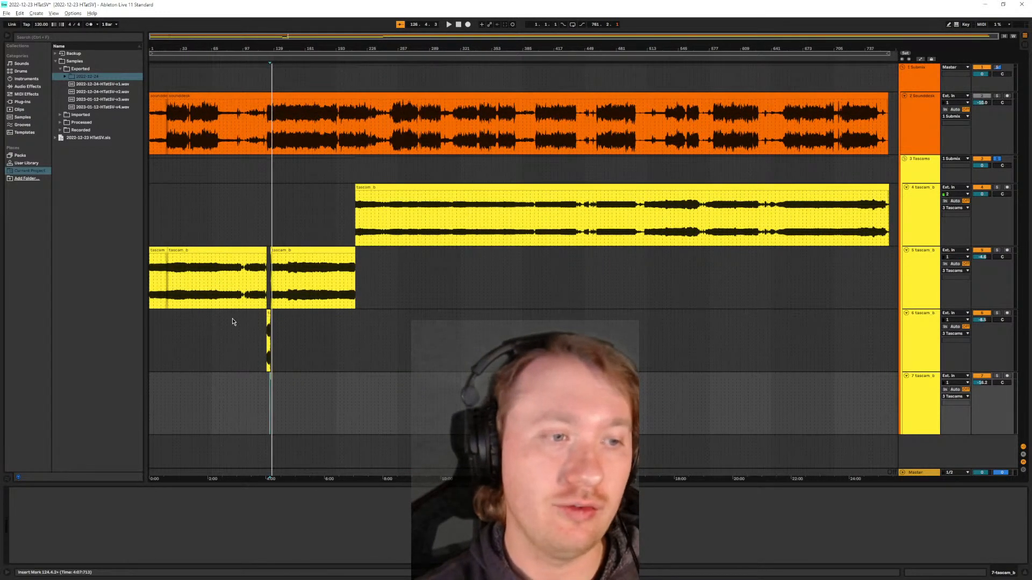
pyautogui.scroll(8, 159, 235)
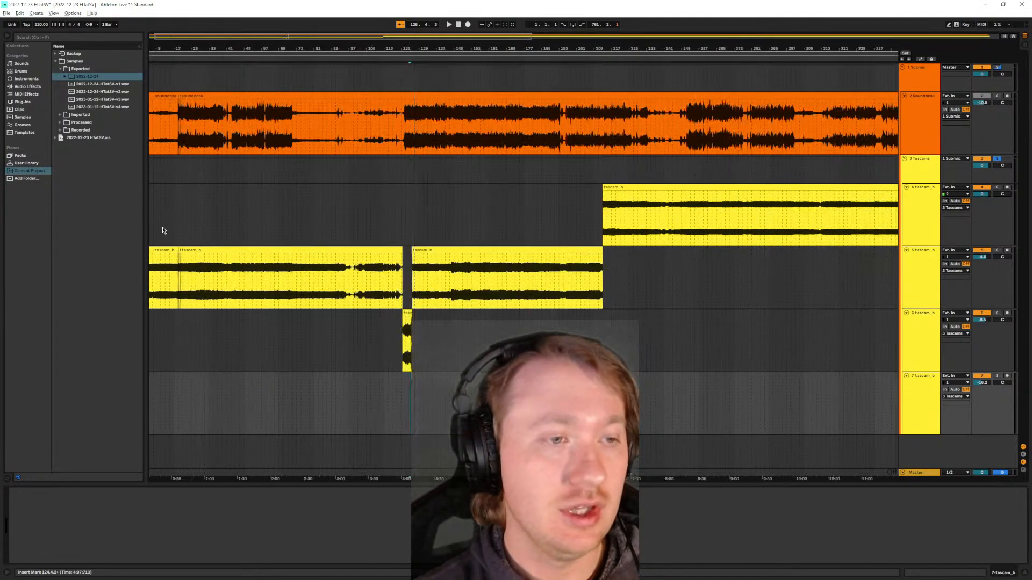
pyautogui.scroll(4, 161, 244)
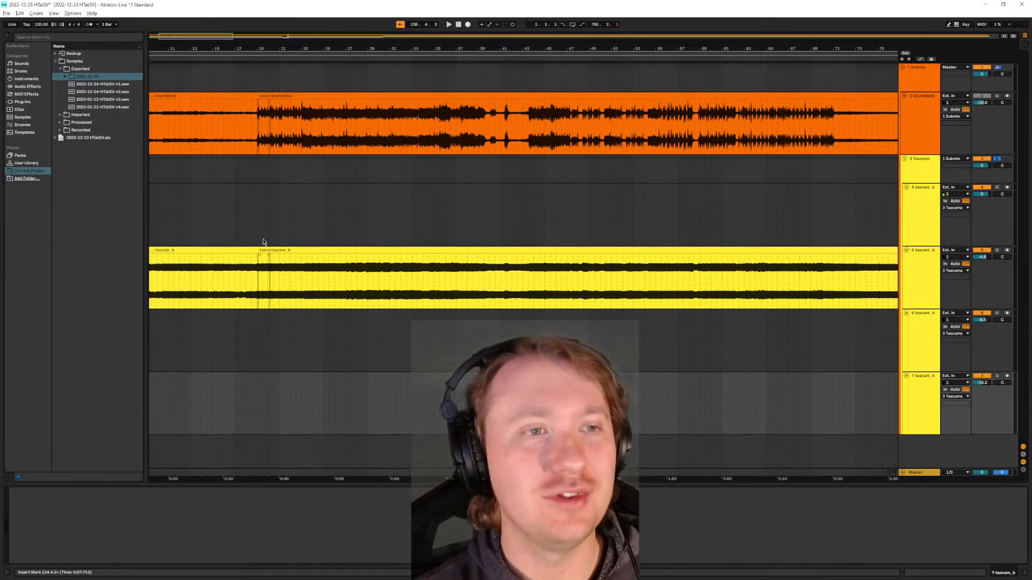
pyautogui.scroll(8, 207, 177)
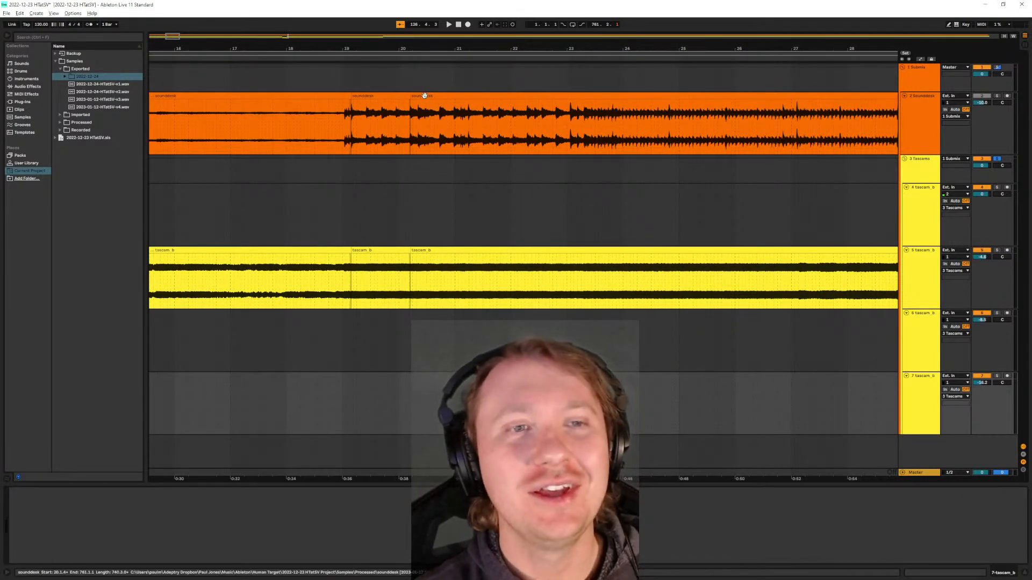
pyautogui.click(414, 96)
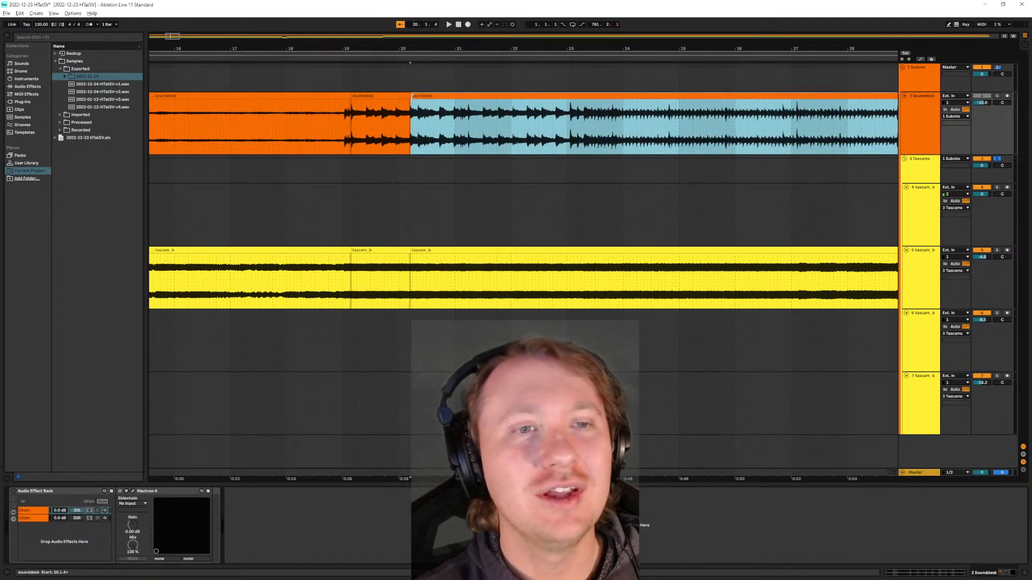
pyautogui.click(337, 97)
pyautogui.click(368, 96)
pyautogui.click(416, 97)
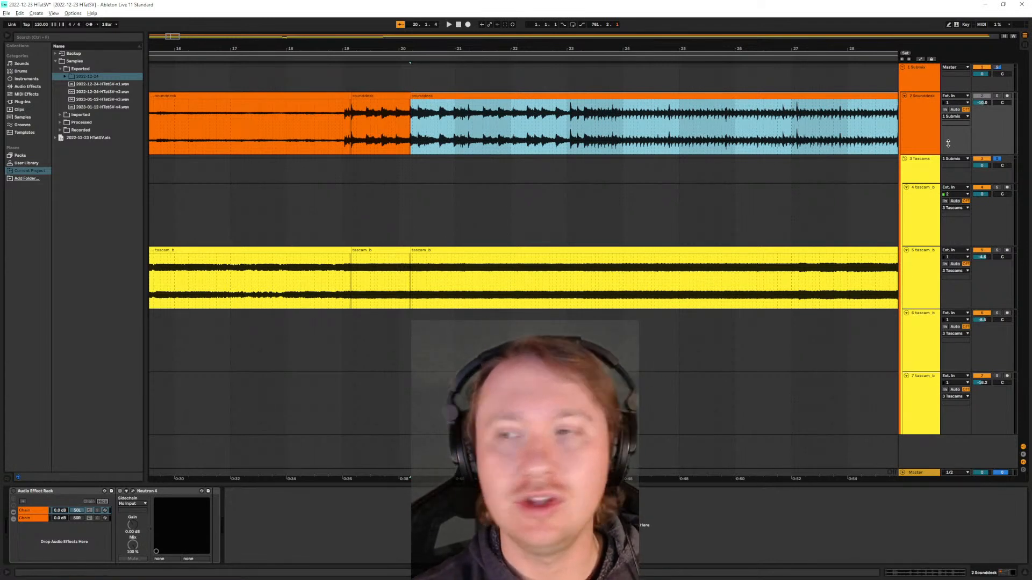
# - Solo the Submix group instead of the Tascams group, and re-enable the Audio Effect Racks on the Sounddesk track and Tascams group
pyautogui.click(998, 68)
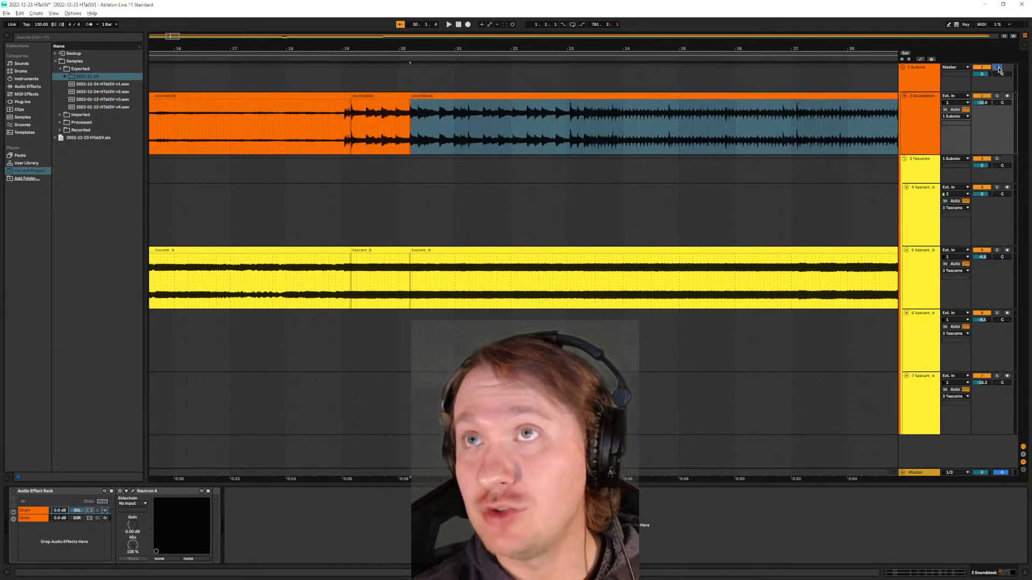
pyautogui.click(917, 118)
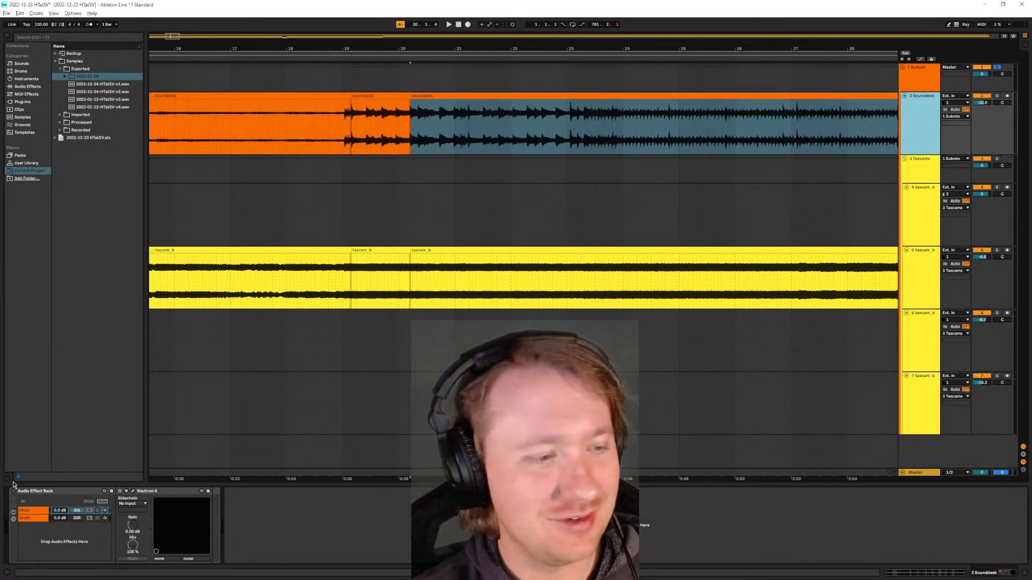
pyautogui.click(911, 181)
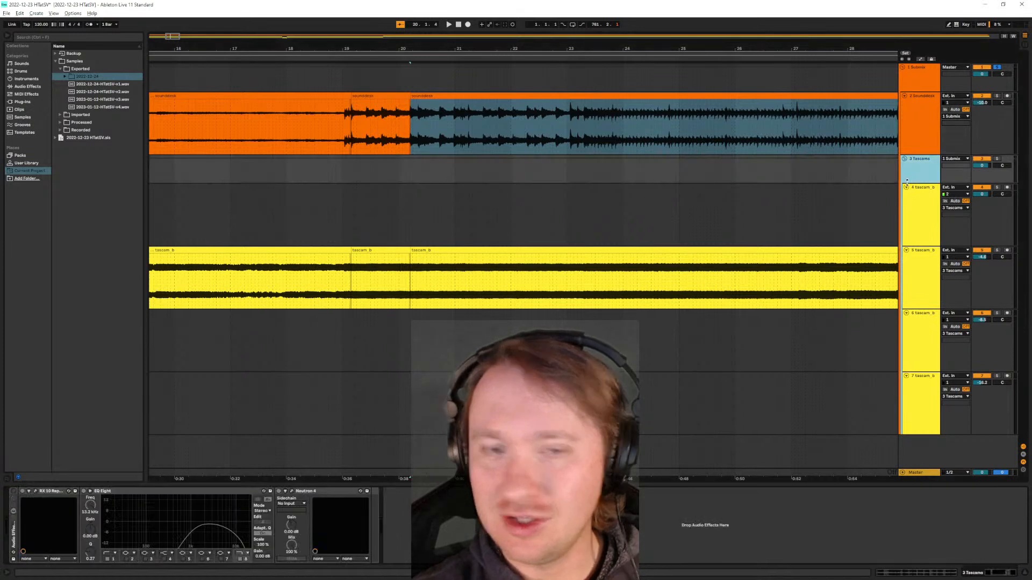
pyautogui.click(427, 261)
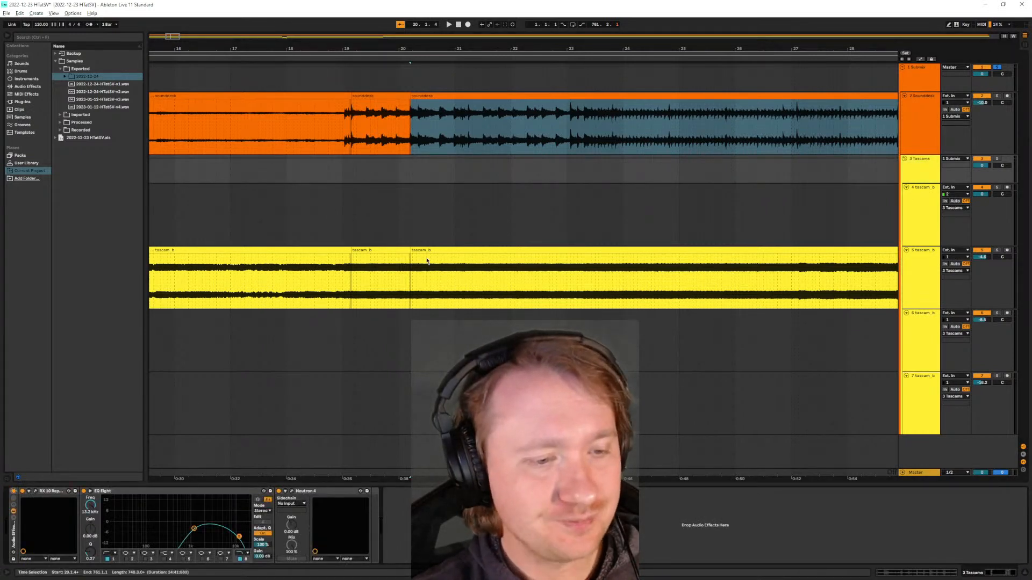
# - Audition the processed mix from about bar 18, viewing the device chains of the Sounddesk track, Tascams group and Submix group
pyautogui.click(320, 143)
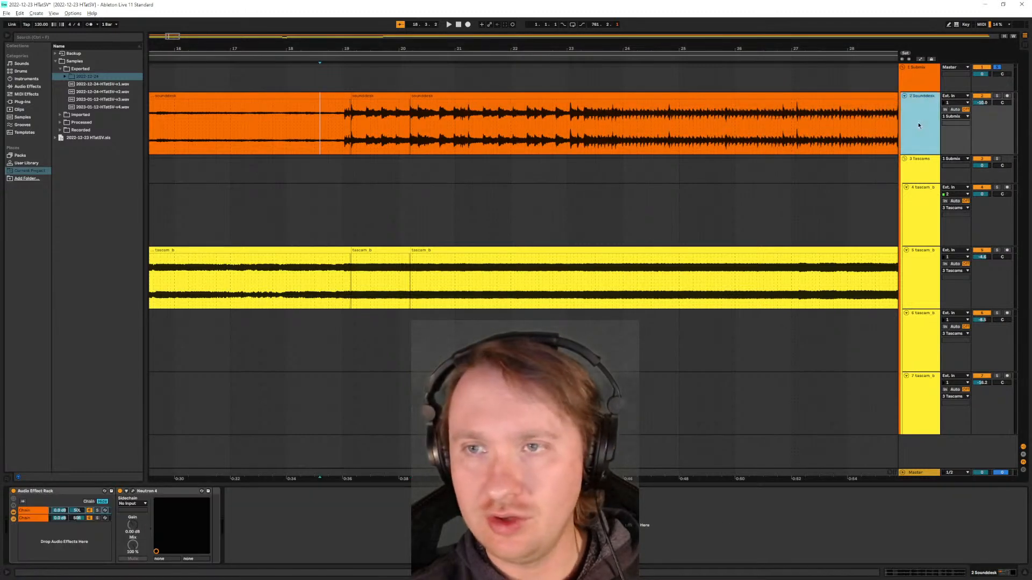
pyautogui.click(918, 228)
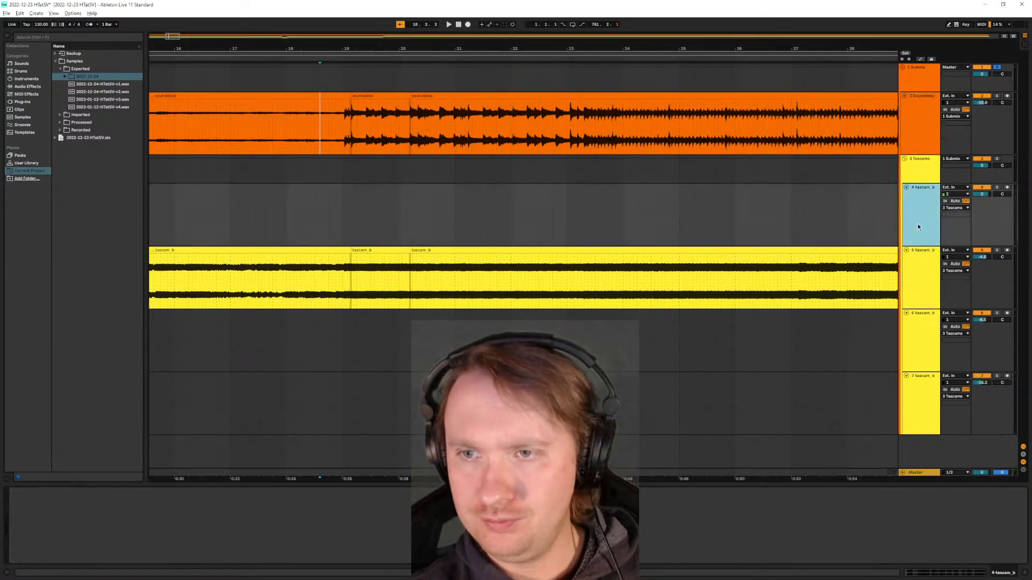
pyautogui.click(919, 177)
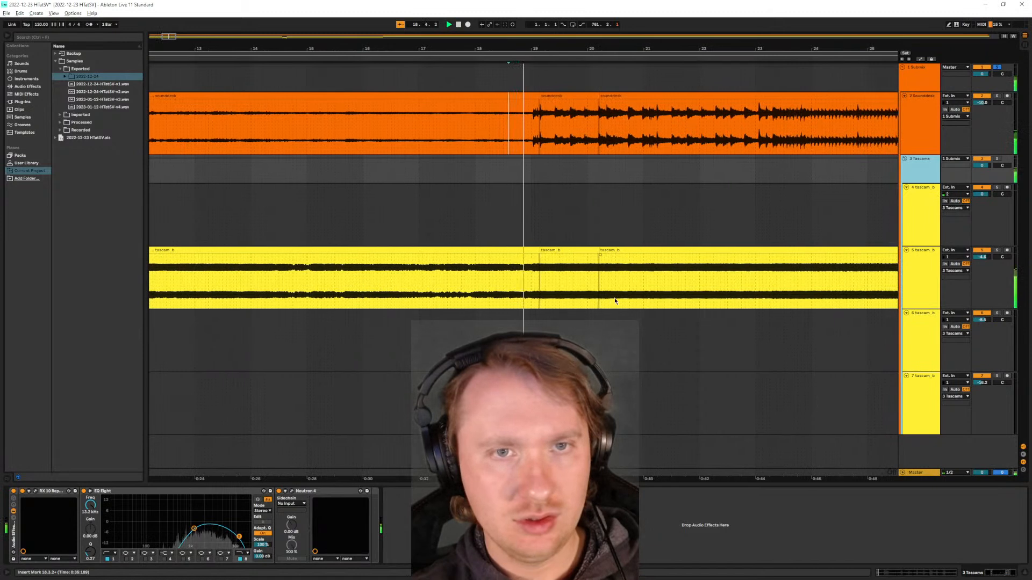
pyautogui.click(922, 80)
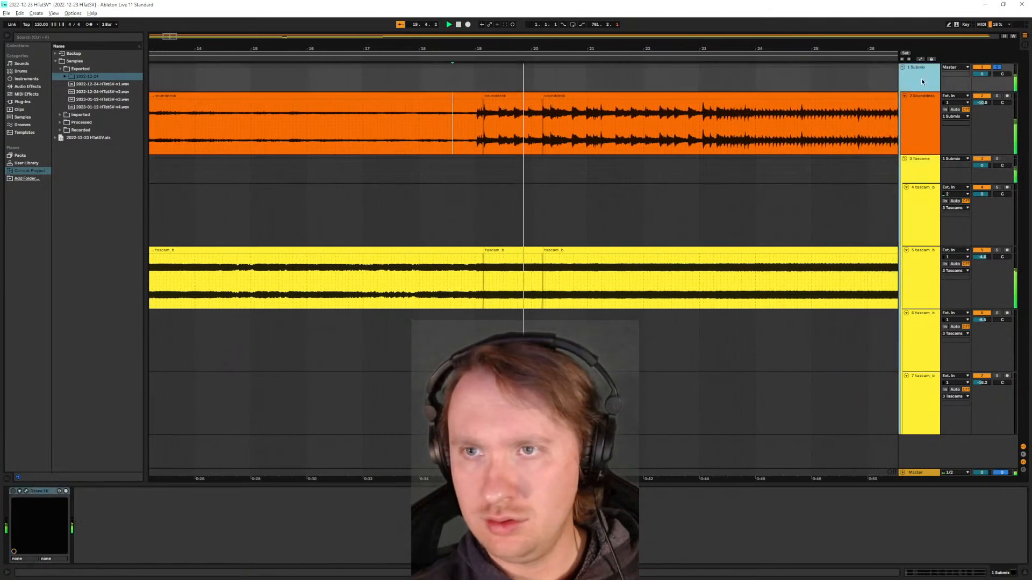
pyautogui.press('space')
# - Open the Submix group's Ozone plug-in and audition the full mix with the Tascams group volume set to -6.0 dB
pyautogui.click(25, 491)
pyautogui.click(424, 123)
pyautogui.press('space')
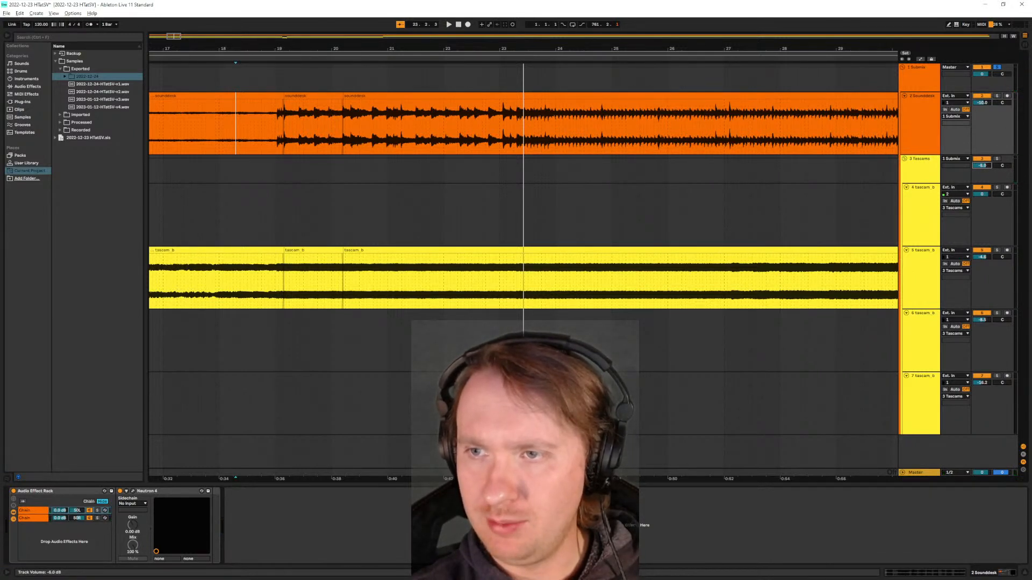
# - Extend the start of the track 5 tascam_b clip at bar 20 back to just before bar 19
pyautogui.click(354, 104)
pyautogui.press('space')
pyautogui.keyDown('shift'); pyautogui.click(361, 255); pyautogui.keyUp('shift')
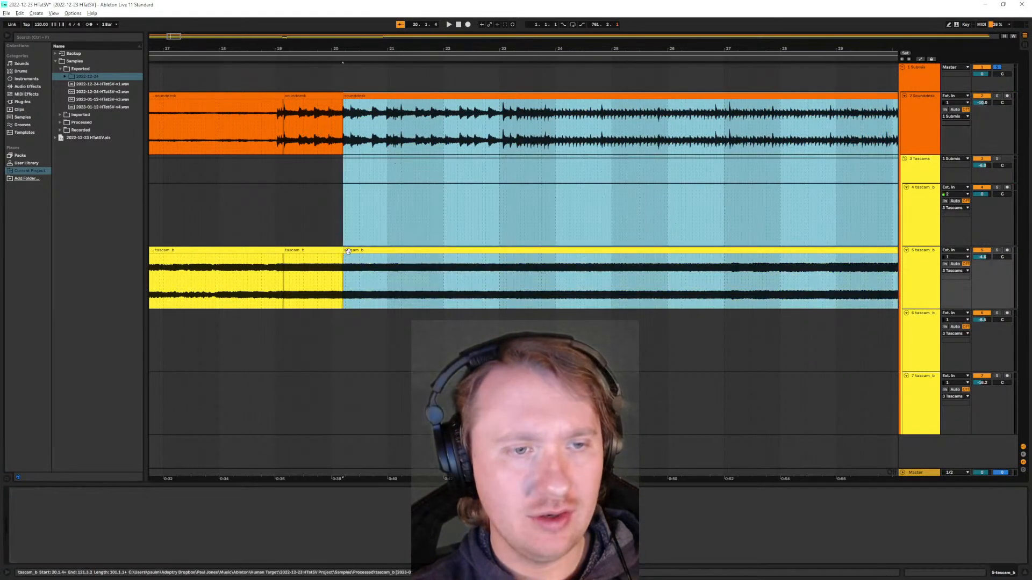
pyautogui.moveTo(344, 251); pyautogui.dragTo(267, 248)
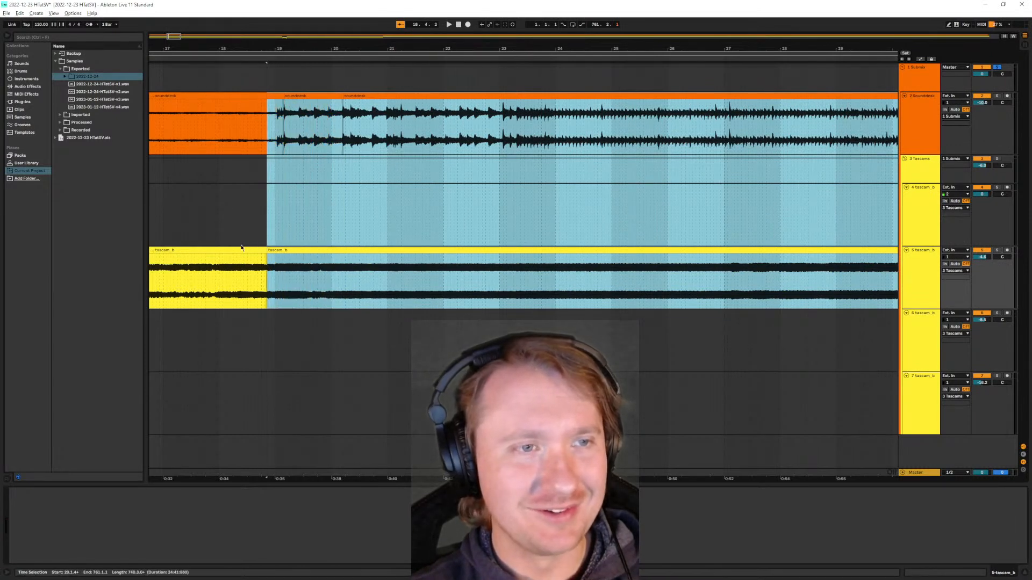
# - Extend the start of the sounddesk clip at bar 20 back to just before bar 19, and set the playback start slightly earlier
pyautogui.click(242, 137)
pyautogui.click(375, 96)
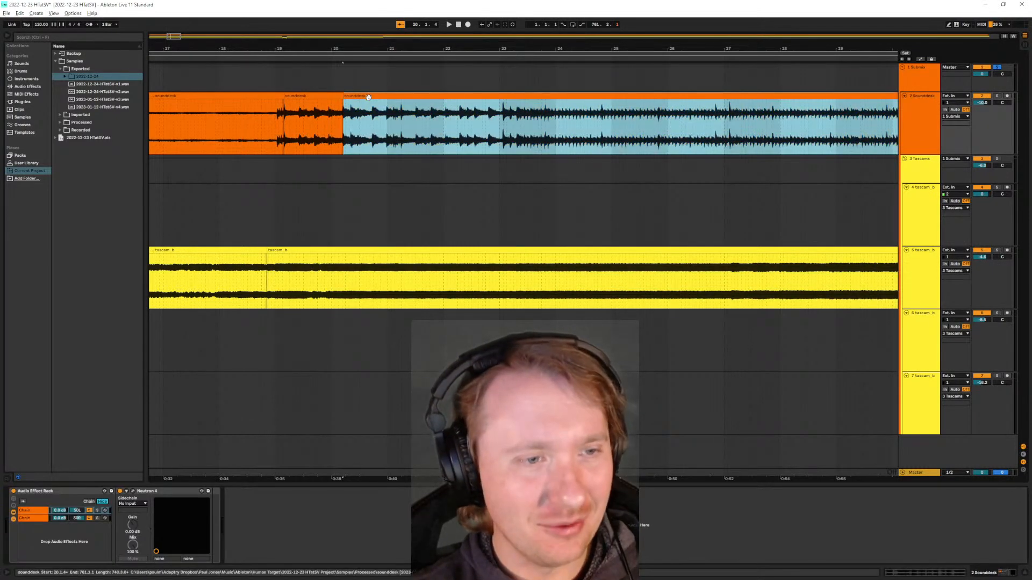
pyautogui.moveTo(352, 102); pyautogui.dragTo(256, 115)
pyautogui.click(248, 140)
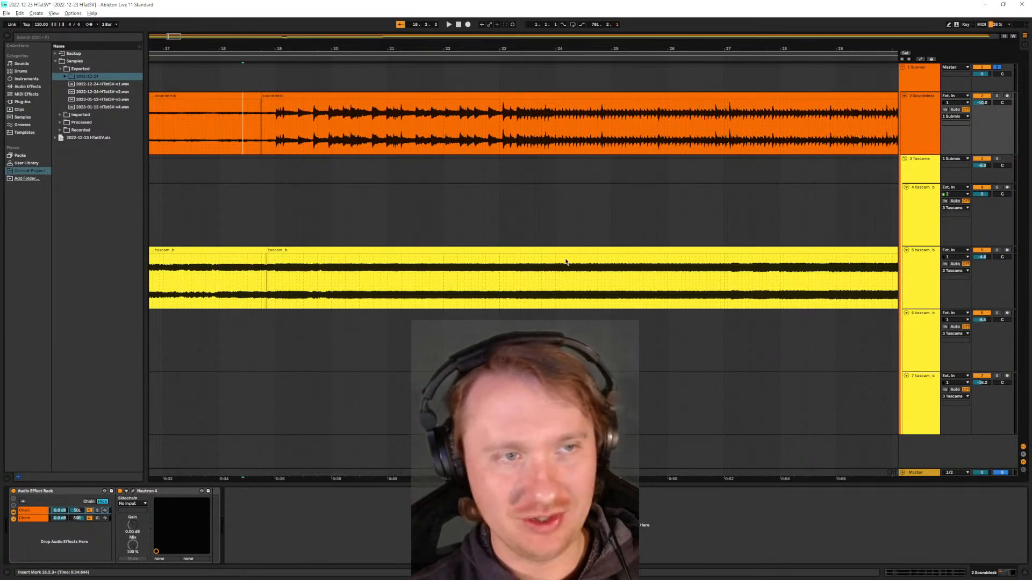
# - Audition the extended clips from about bar 18, and undo the clip start extensions around bar 19
pyautogui.press('space')
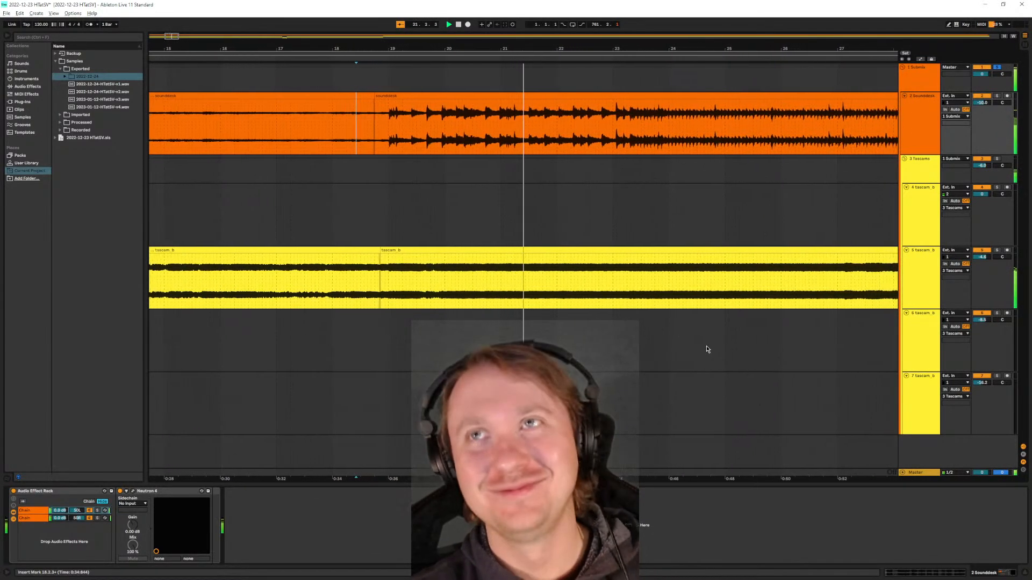
pyautogui.click(424, 177)
pyautogui.hotkey('ctrl', 'z')
pyautogui.hotkey('ctrl', 'z')
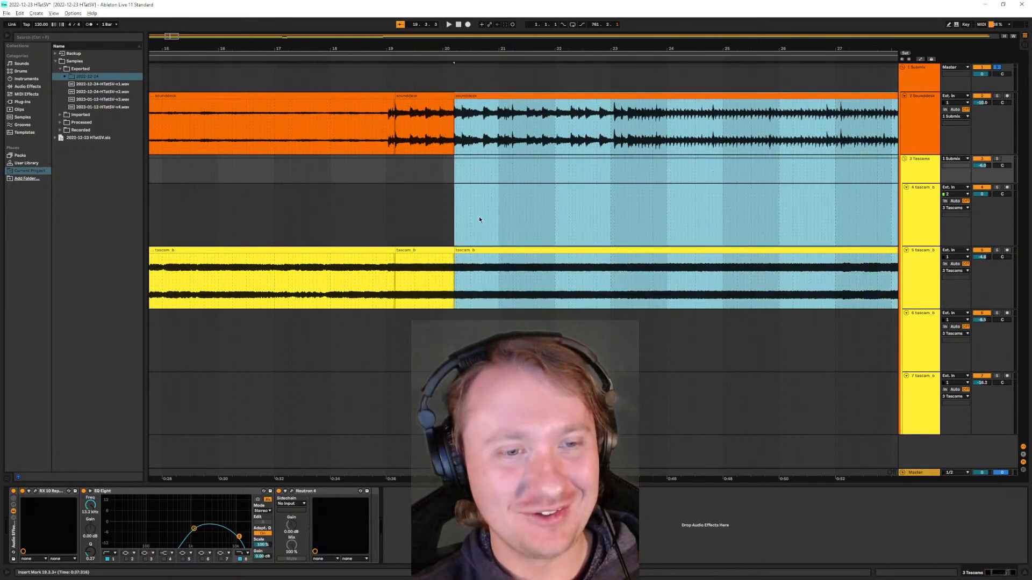
pyautogui.click(582, 231)
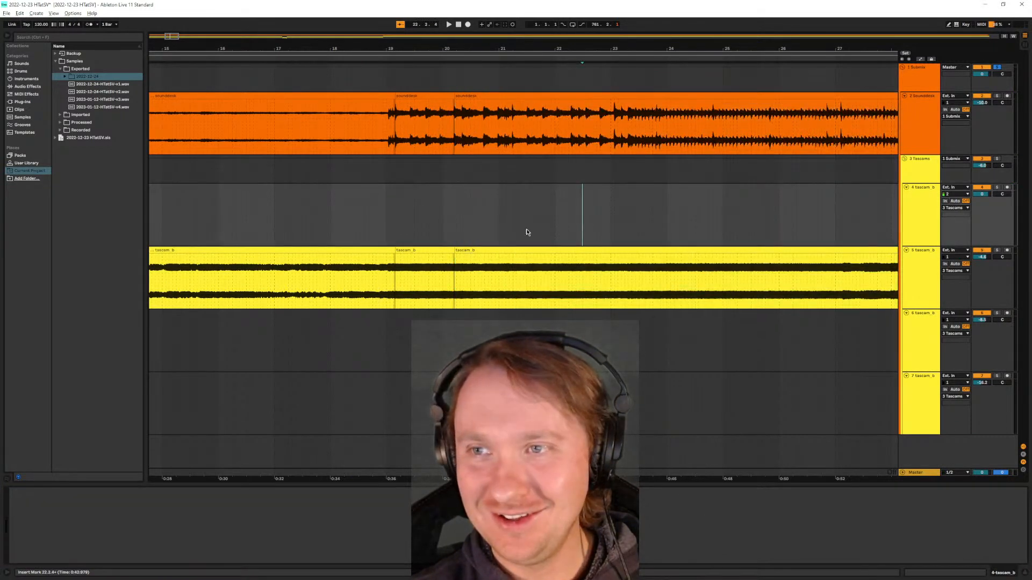
pyautogui.click(346, 127)
pyautogui.scroll(-10, 337, 207)
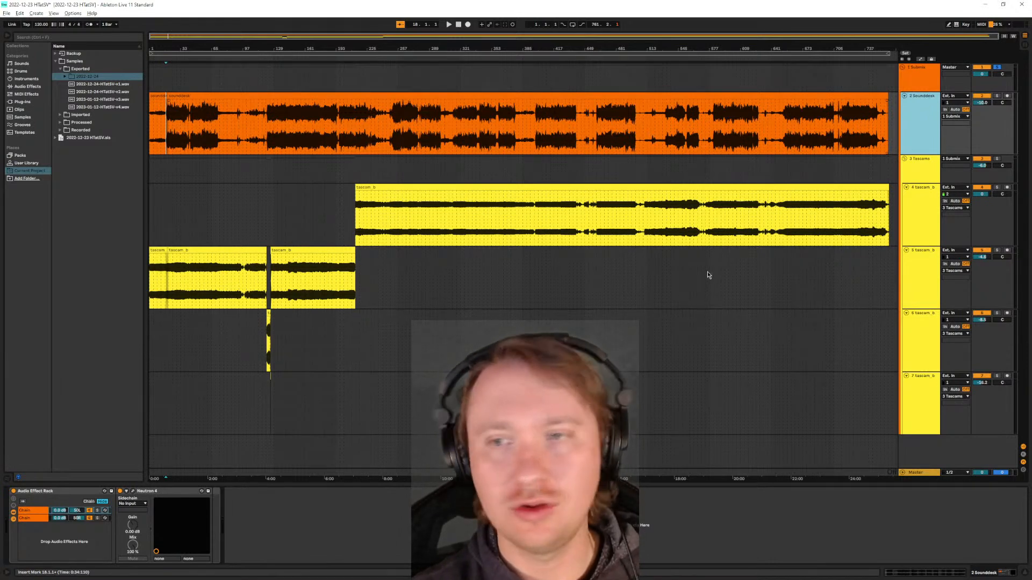
# - View the device chains of tascam_b tracks 4 to 6 and switch off the Submix group's Ozone plug-in
pyautogui.click(921, 217)
pyautogui.click(920, 283)
pyautogui.click(924, 343)
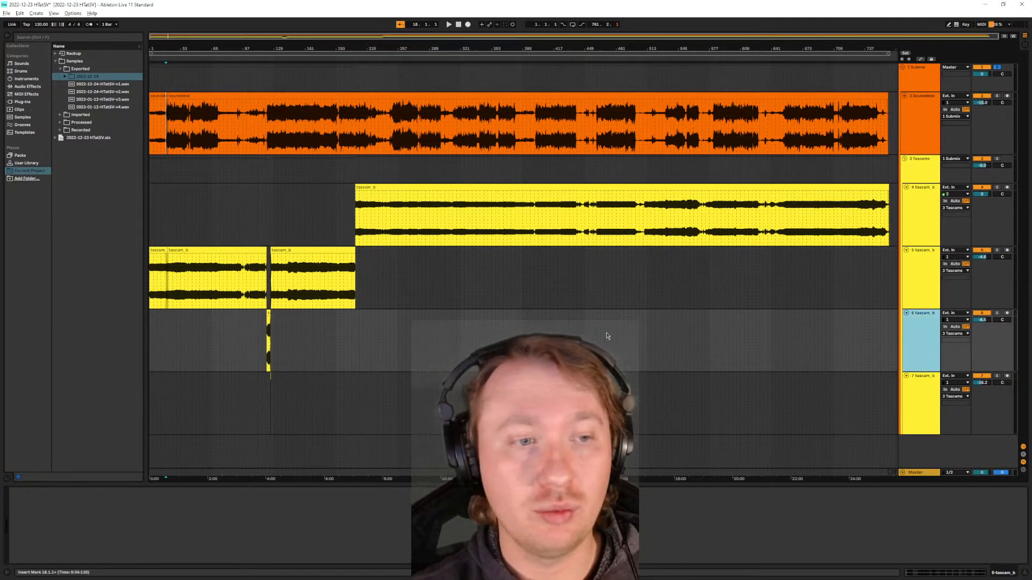
pyautogui.click(925, 296)
pyautogui.click(926, 223)
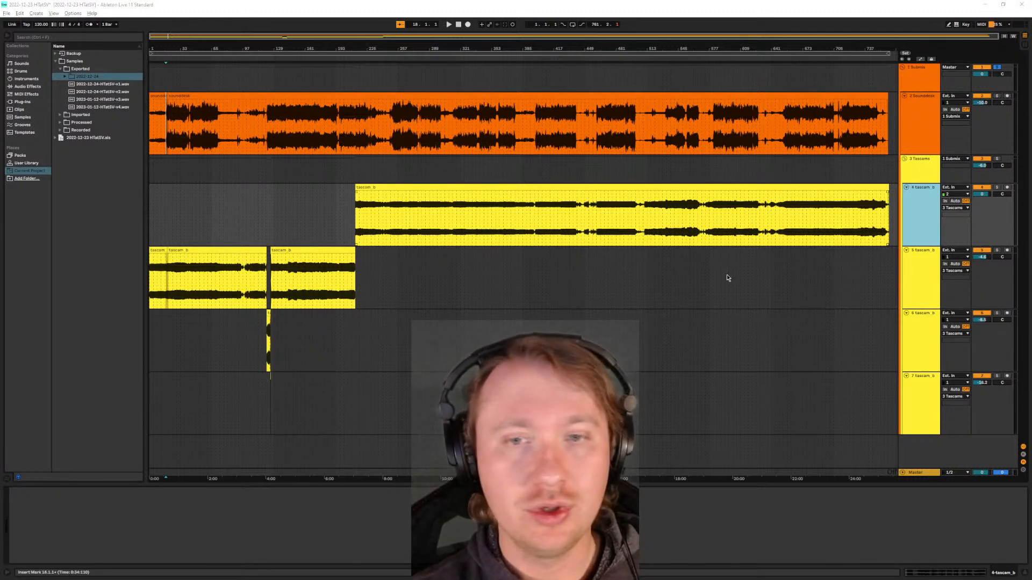
pyautogui.click(924, 79)
pyautogui.click(12, 492)
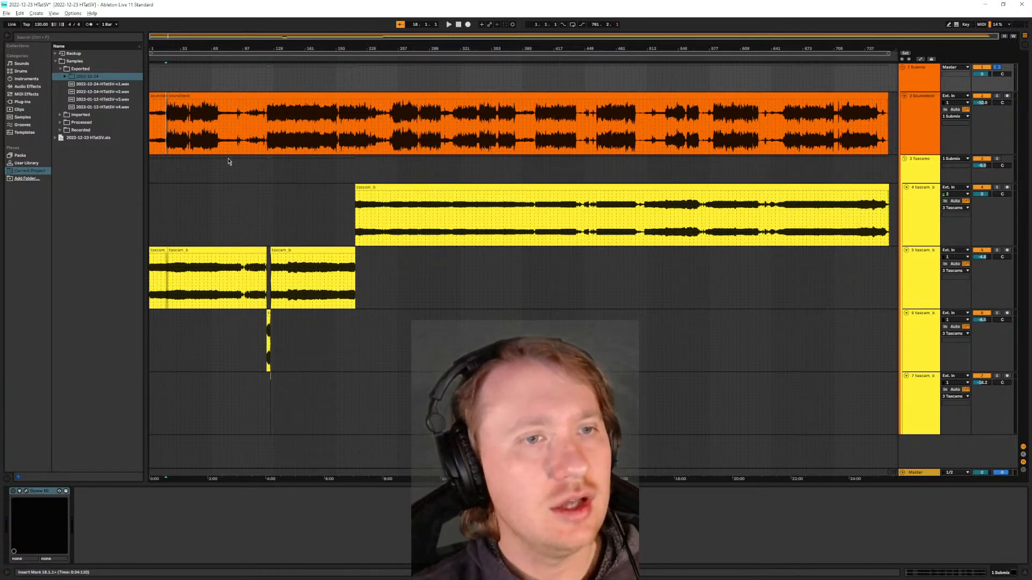
# - View the Tascams group's device chain and play the arrangement from bar 249 in the track 4 tascam_b clip
pyautogui.keyDown('ctrl'); pyautogui.scroll(3, 196, 230); pyautogui.keyUp('ctrl')
pyautogui.hscroll(-3, 277, 217)
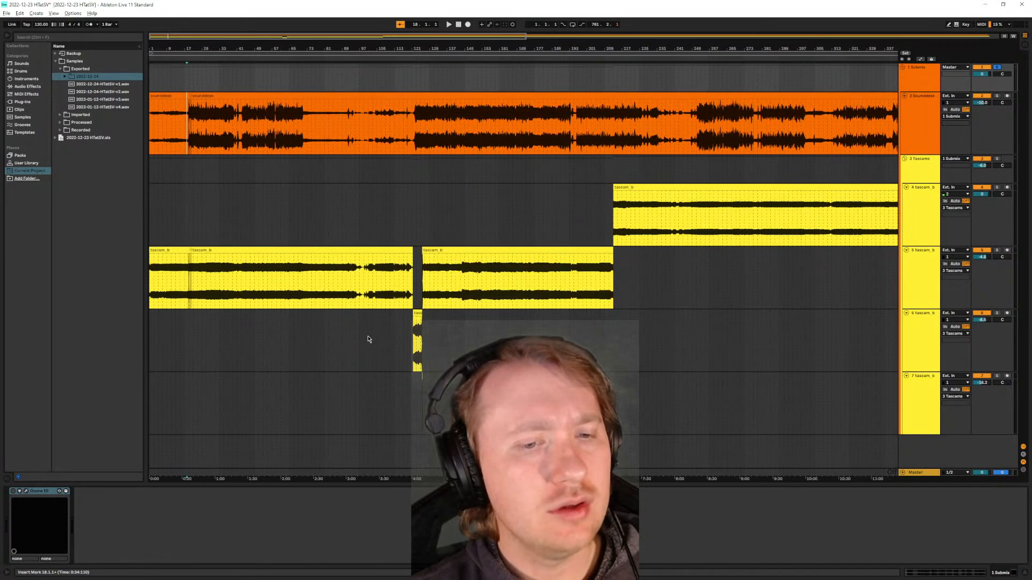
pyautogui.click(926, 215)
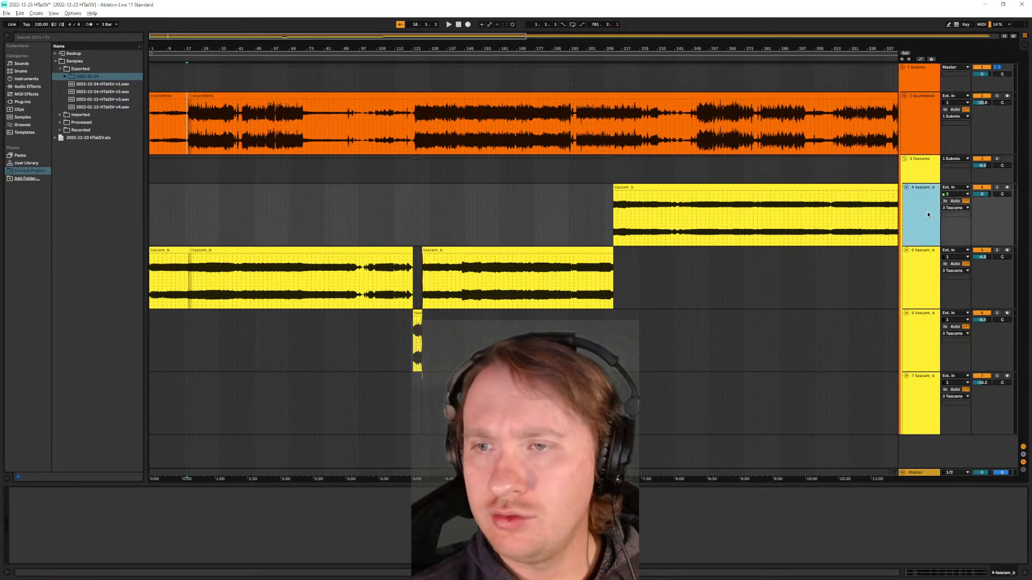
pyautogui.click(923, 174)
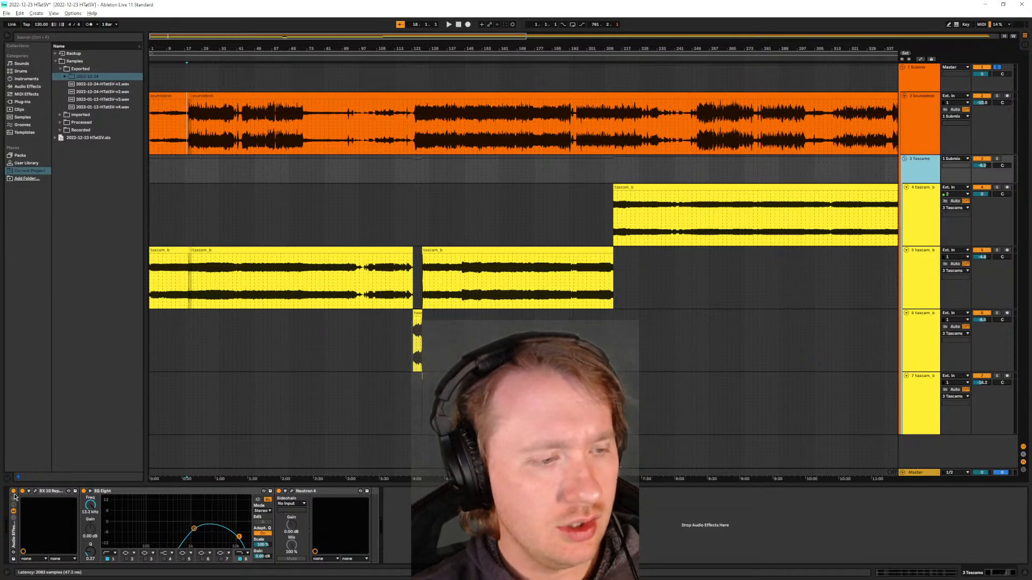
pyautogui.scroll(-3, 746, 204)
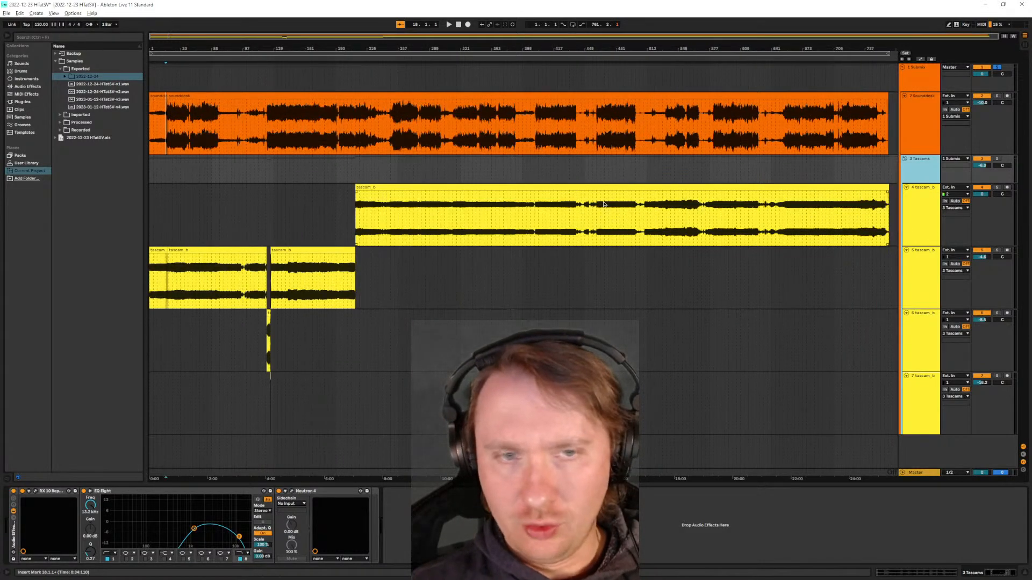
pyautogui.scroll(3, 416, 232)
pyautogui.click(346, 214)
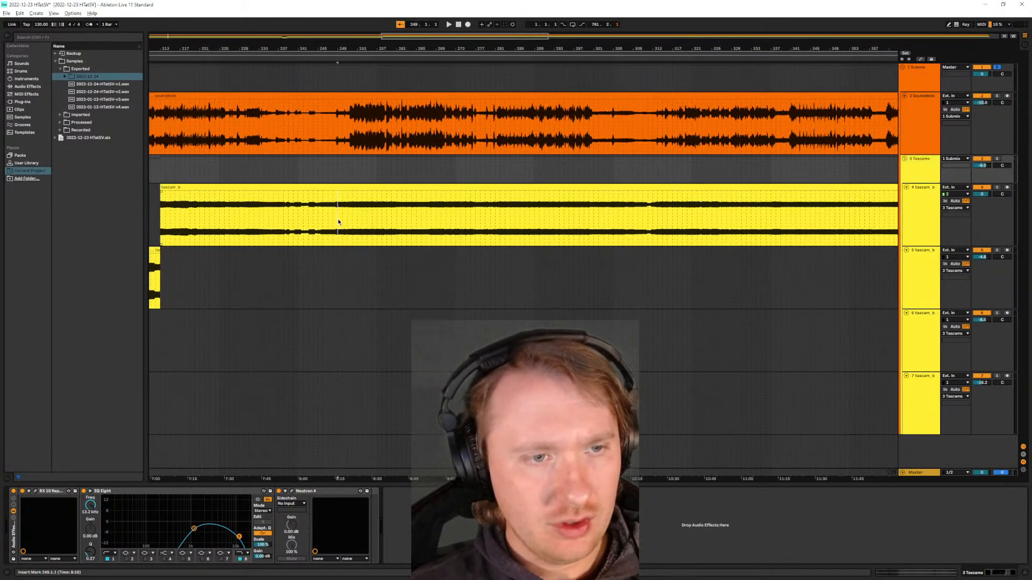
pyautogui.press('space')
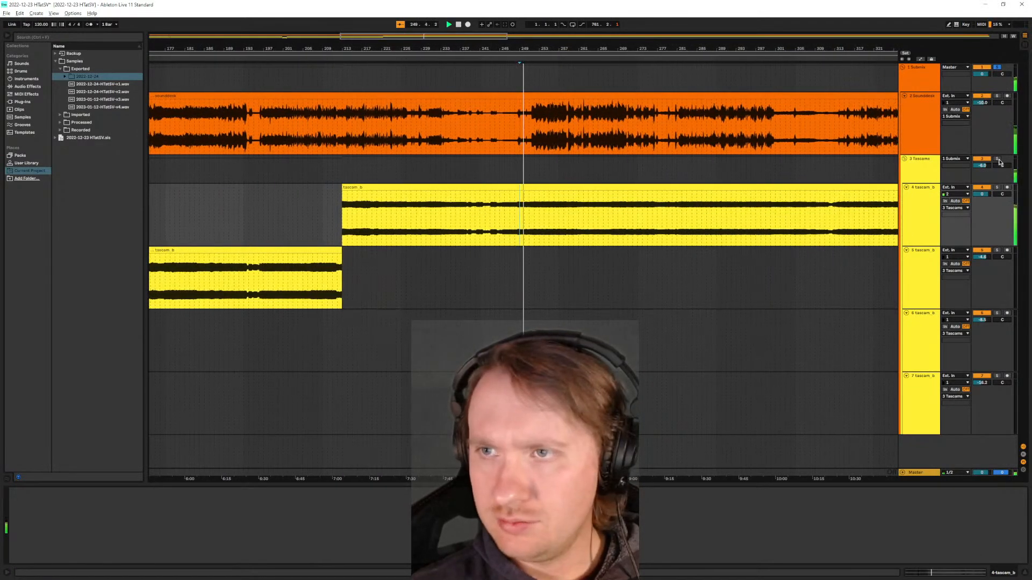
# - Solo the Tascams group, bypass its whole effect rack and set the group volume to 0 dB during playback
pyautogui.click(916, 170)
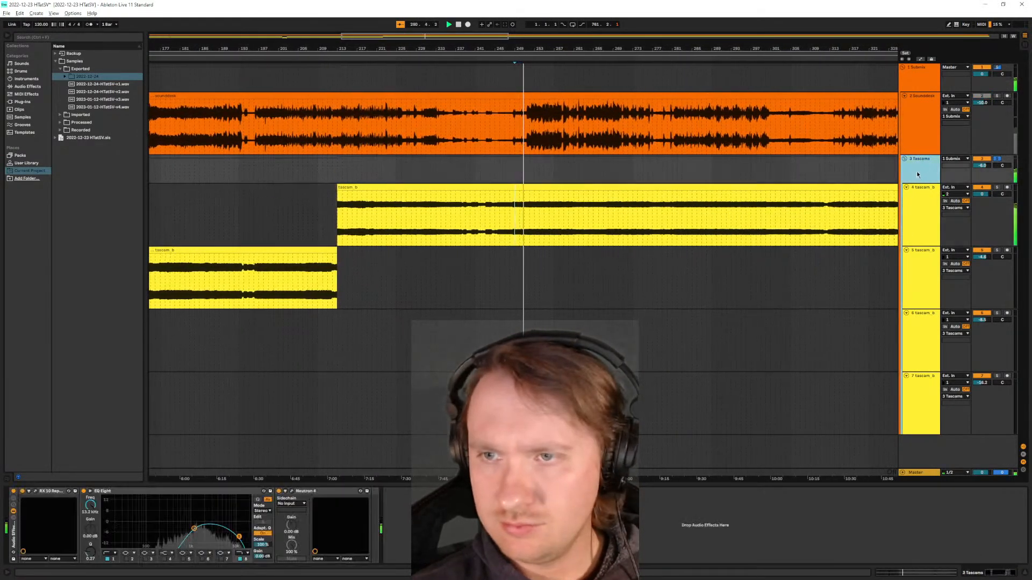
pyautogui.click(13, 492)
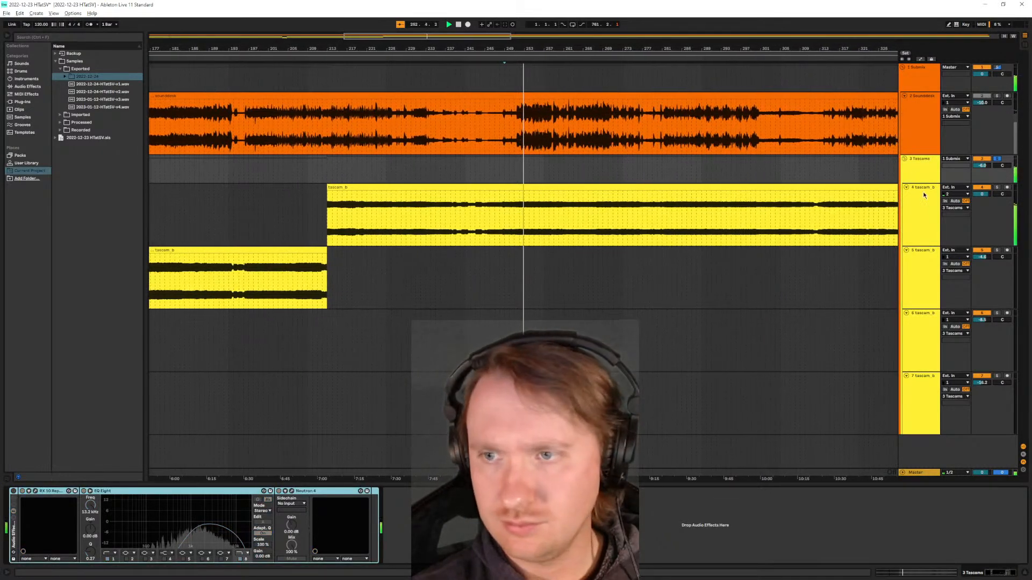
pyautogui.click(981, 166)
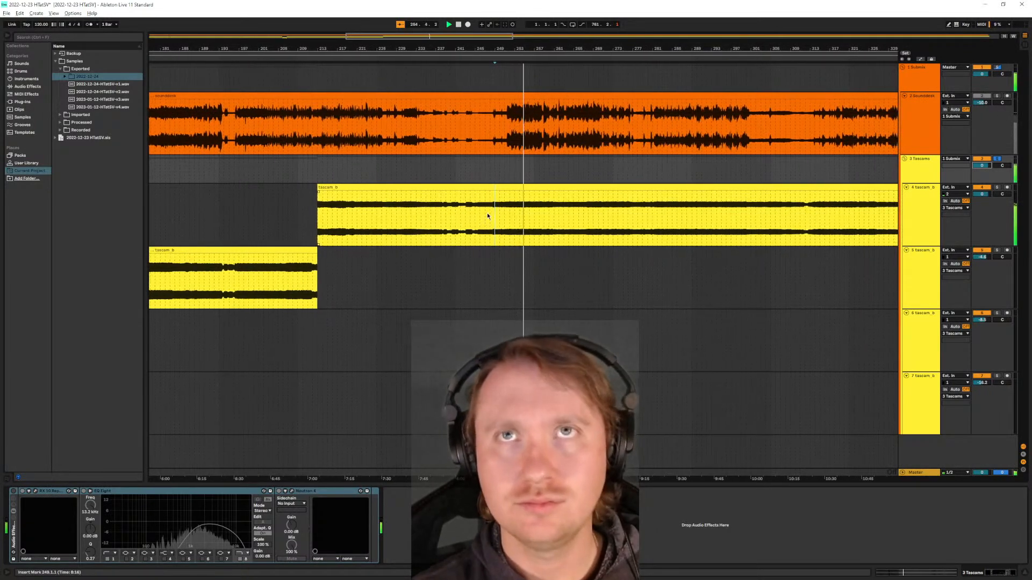
pyautogui.press('space')
# - Audition the unprocessed Tascam recording from about bar 315 and again from bar 312, and set the playback start just before bar 327
pyautogui.scroll(-3, 790, 218)
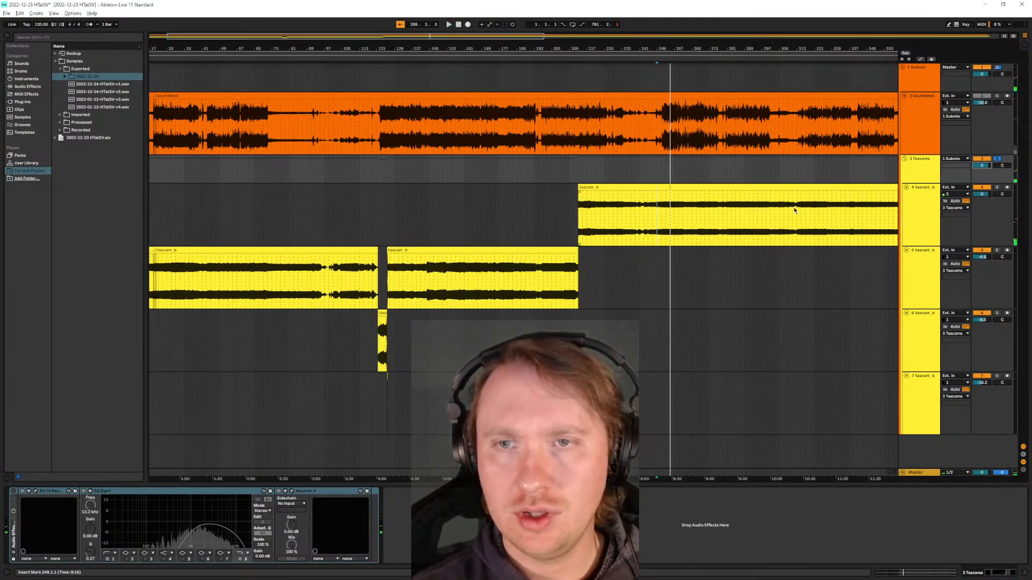
pyautogui.scroll(8, 796, 210)
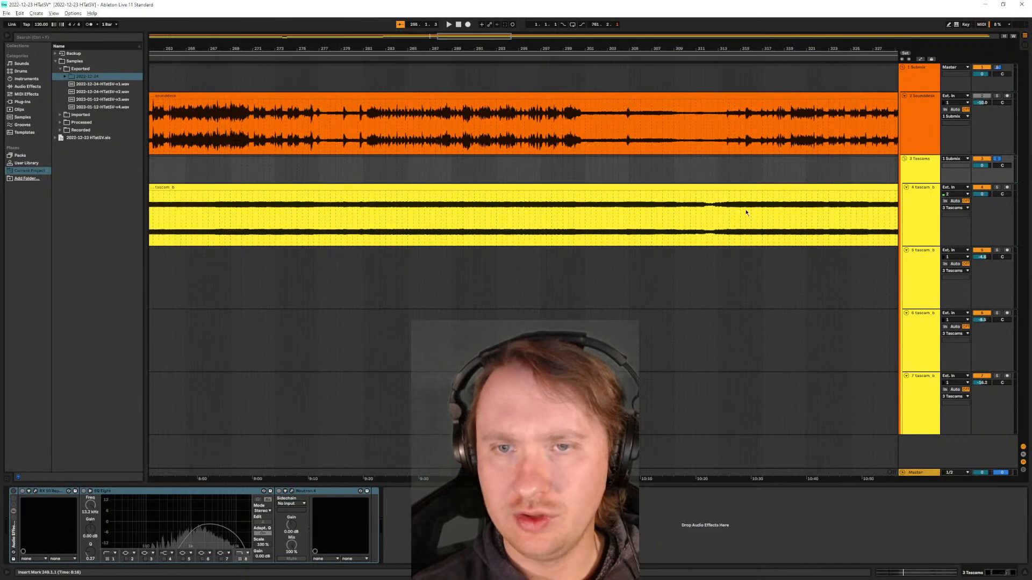
pyautogui.click(720, 207)
pyautogui.press('space')
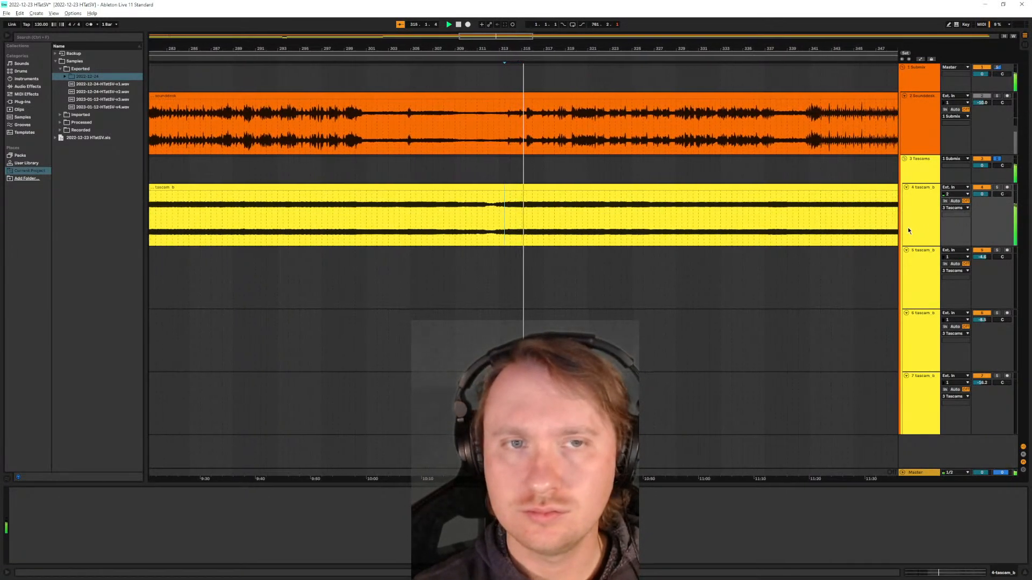
pyautogui.click(919, 171)
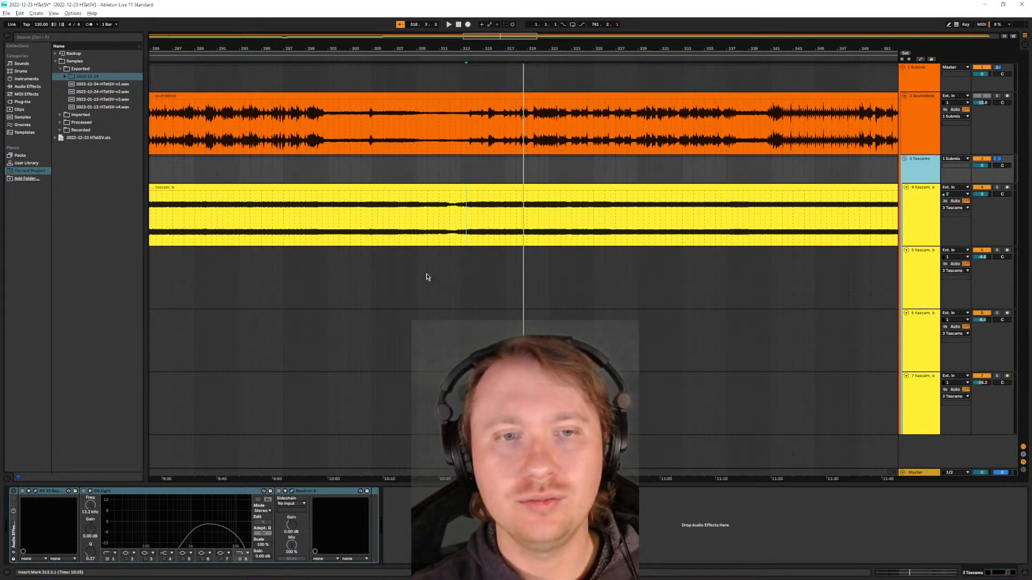
pyautogui.click(455, 222)
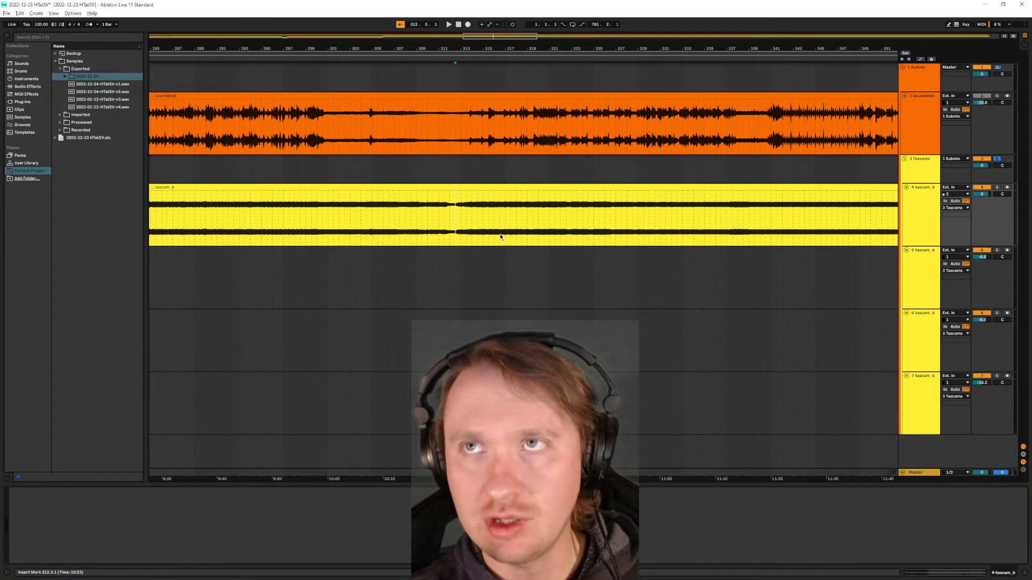
pyautogui.press('space')
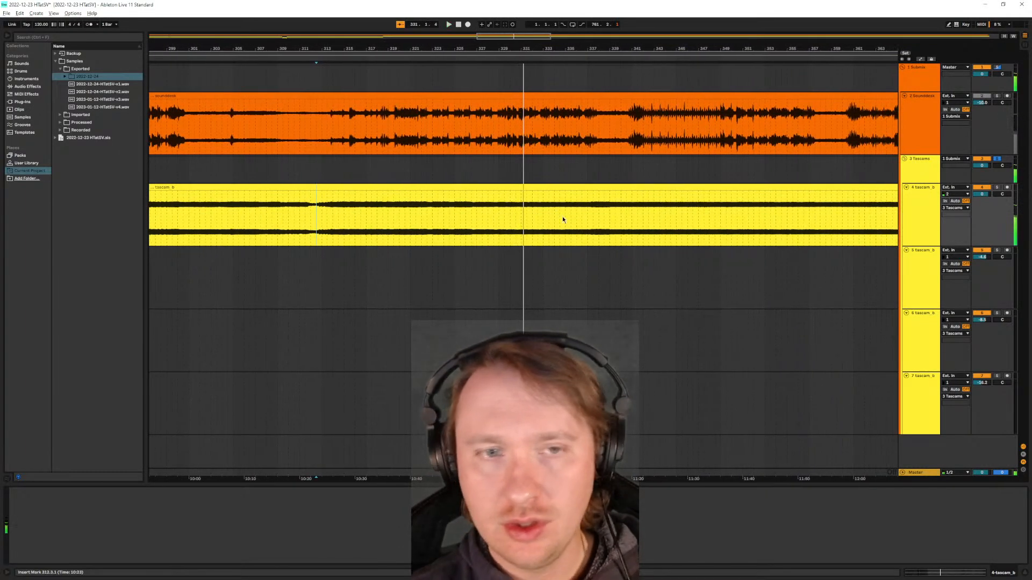
pyautogui.click(484, 227)
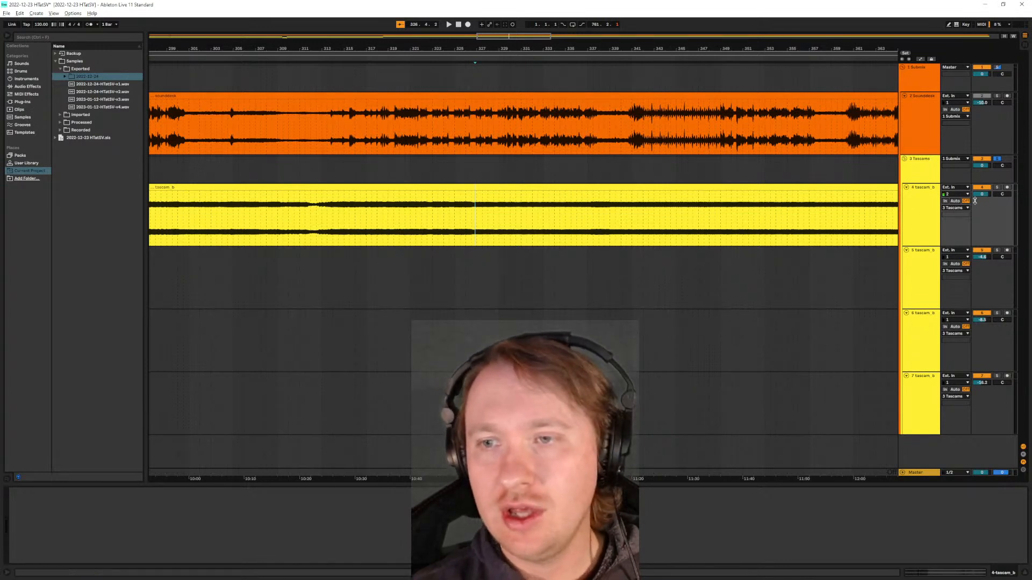
# - Switch the Tascams effect rack on with RX 10 and Neutron 4 bypassed, and audition the EQ Eight result from just before bar 327
pyautogui.click(919, 172)
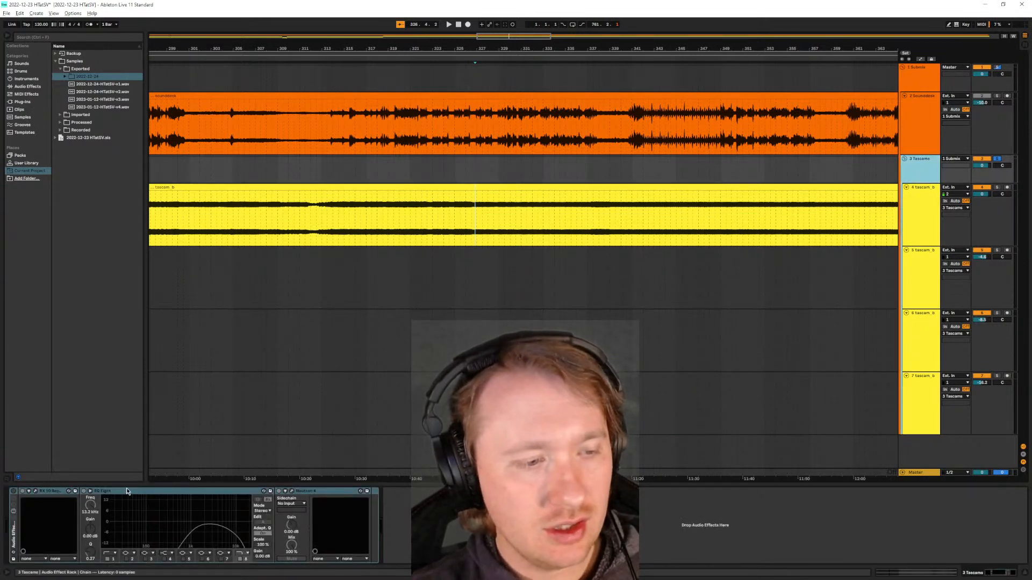
pyautogui.click(13, 492)
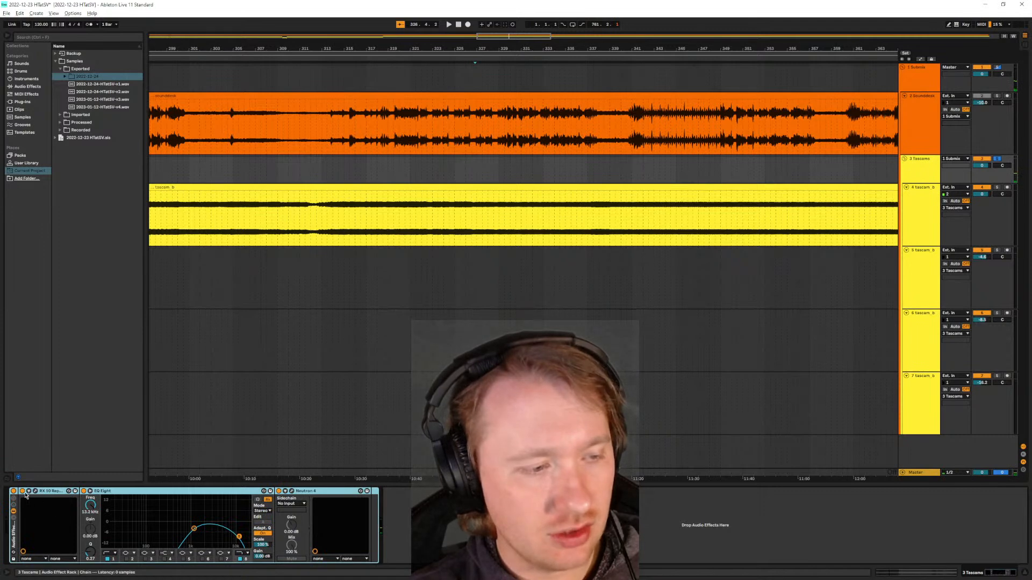
pyautogui.click(43, 492)
pyautogui.click(22, 491)
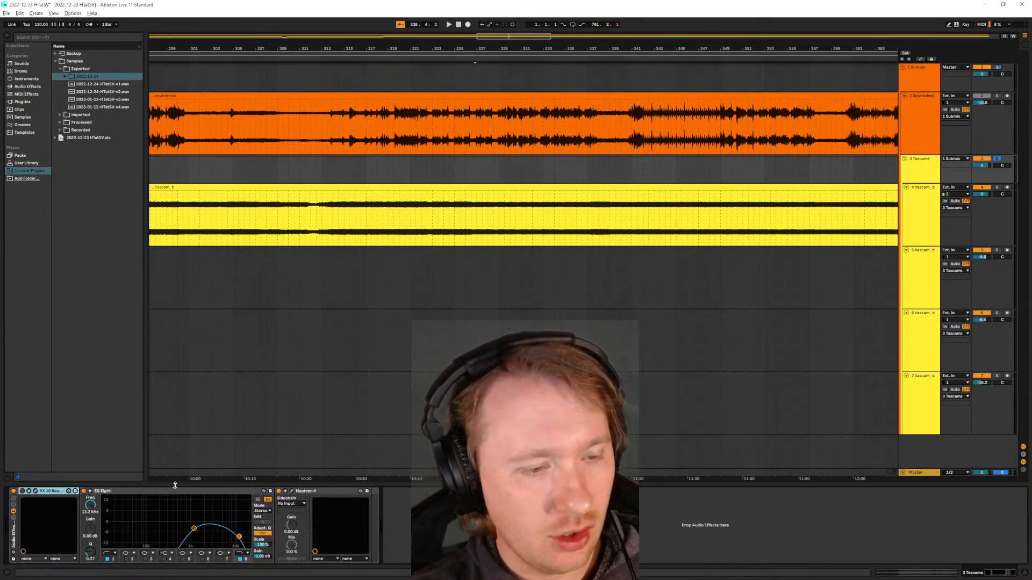
pyautogui.click(279, 491)
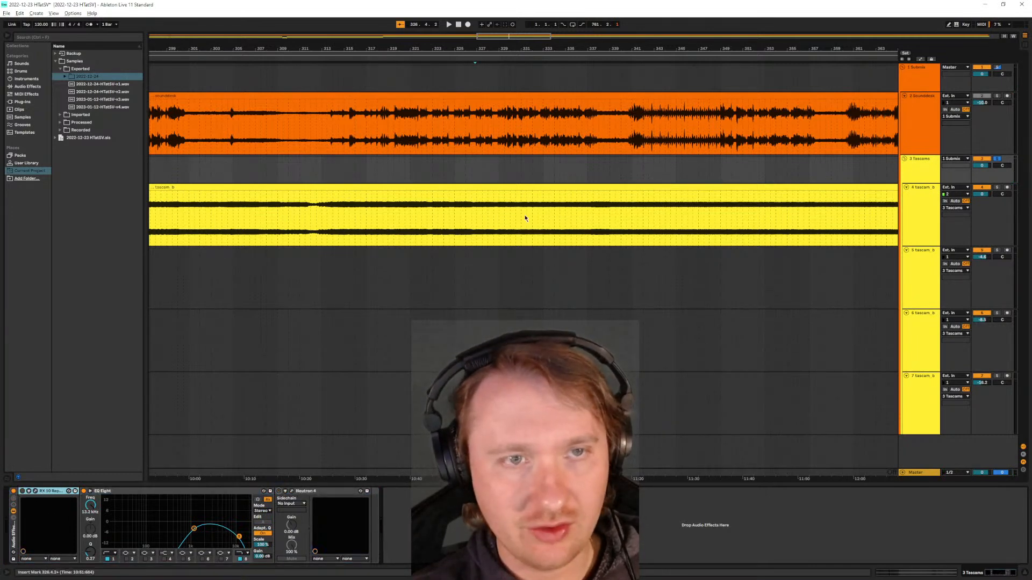
pyautogui.click(155, 494)
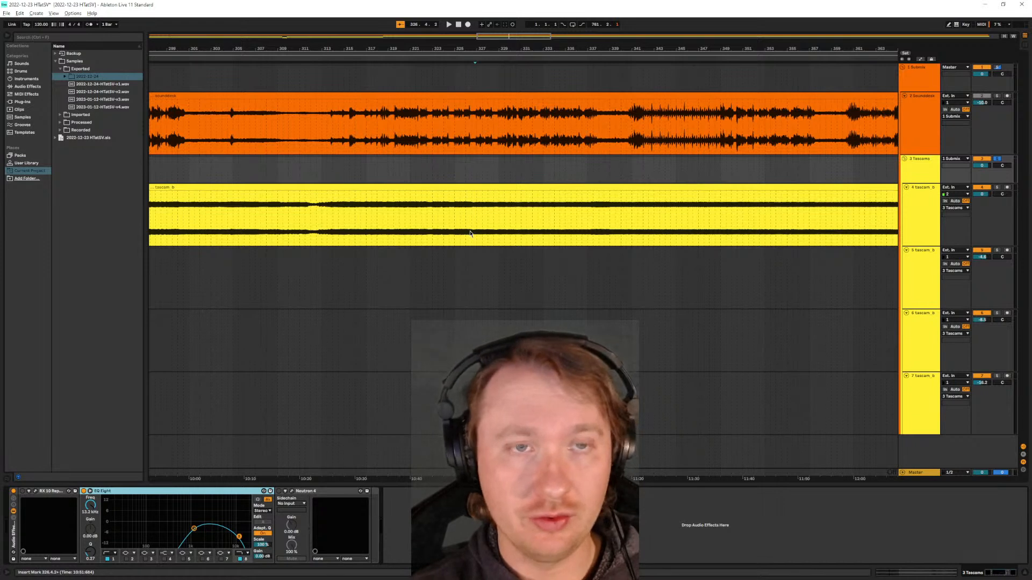
pyautogui.press('space')
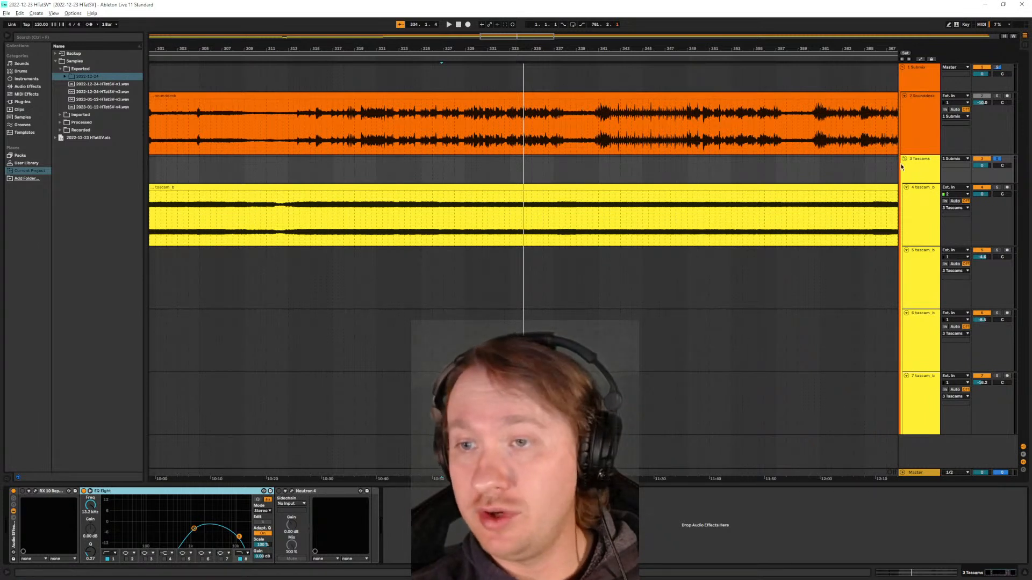
# - Set the Tascams group volume to -6.0 dB
pyautogui.click(914, 174)
pyautogui.click(980, 167)
pyautogui.moveTo(981, 166); pyautogui.dragTo(982, 188)
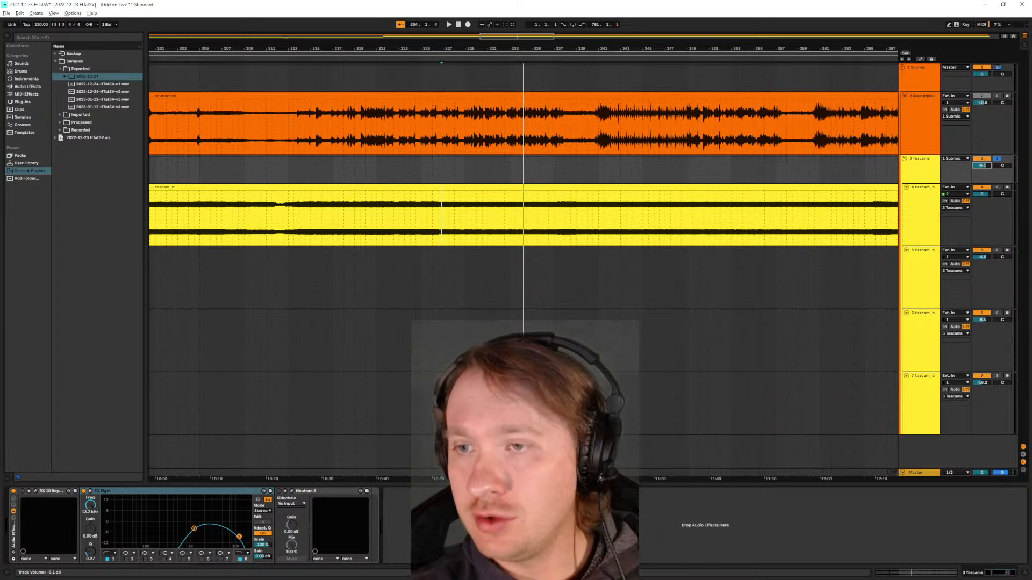
pyautogui.moveTo(981, 187); pyautogui.dragTo(981, 188)
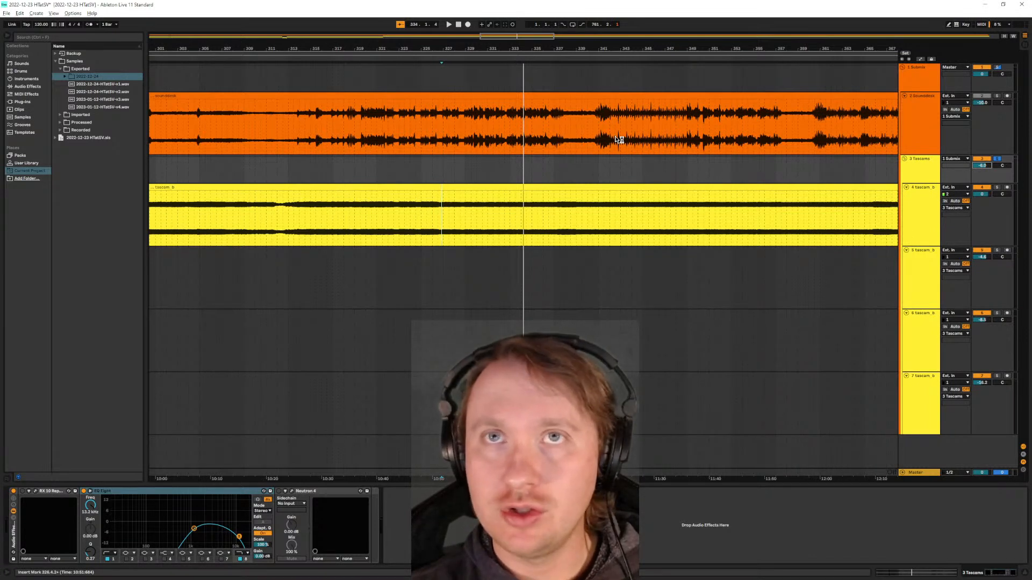
# - Solo the Sounddesk track, bypass its Audio Effect Rack and Neutron 4, and audition the raw audio from just before bar 327
pyautogui.click(998, 98)
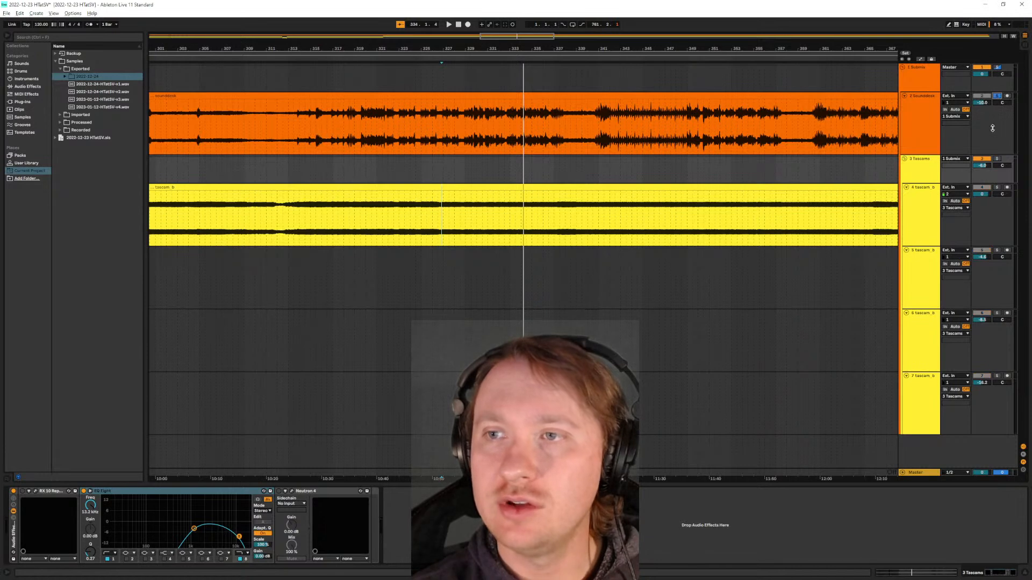
pyautogui.click(911, 111)
pyautogui.click(918, 79)
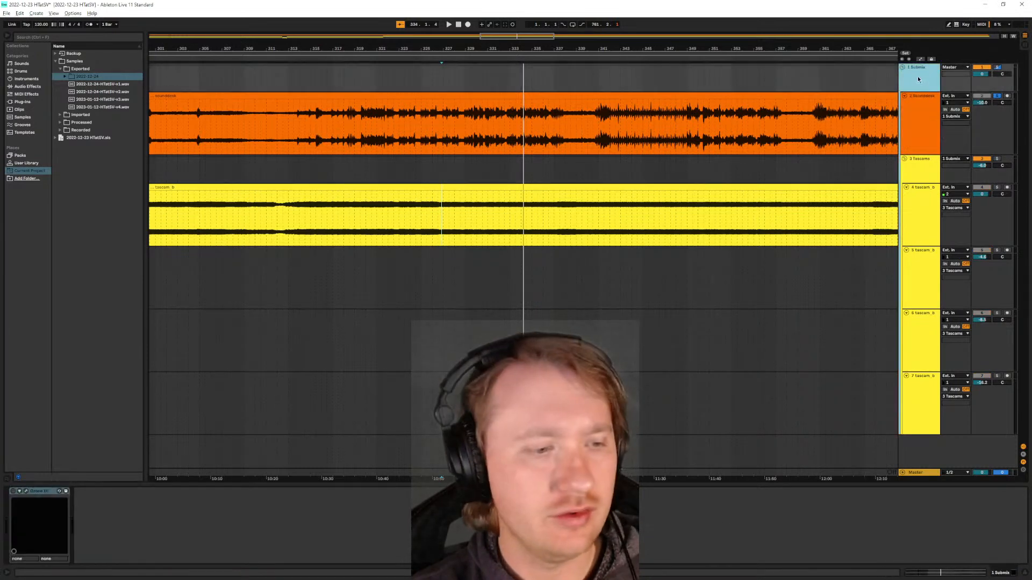
pyautogui.click(918, 109)
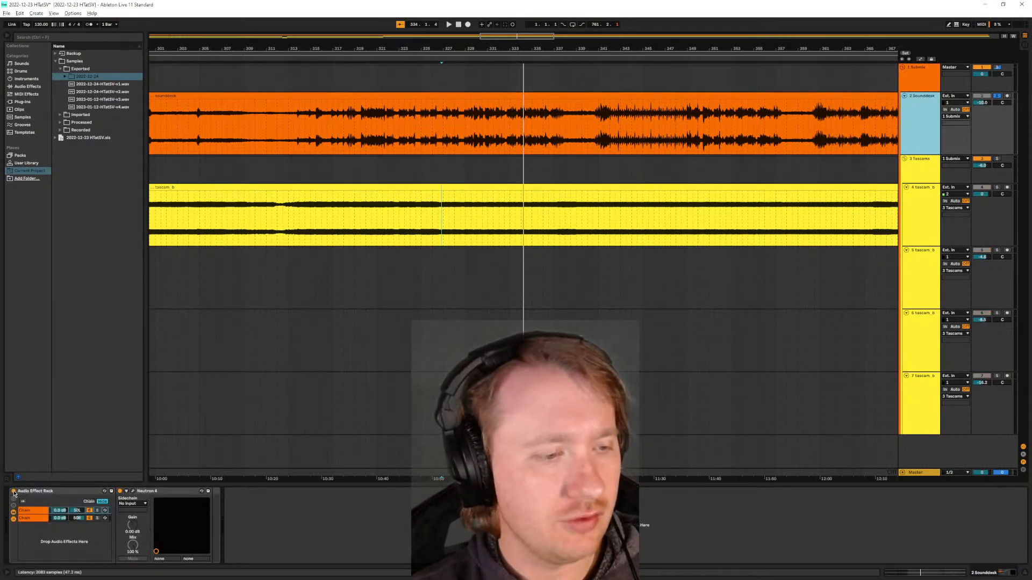
pyautogui.press('space')
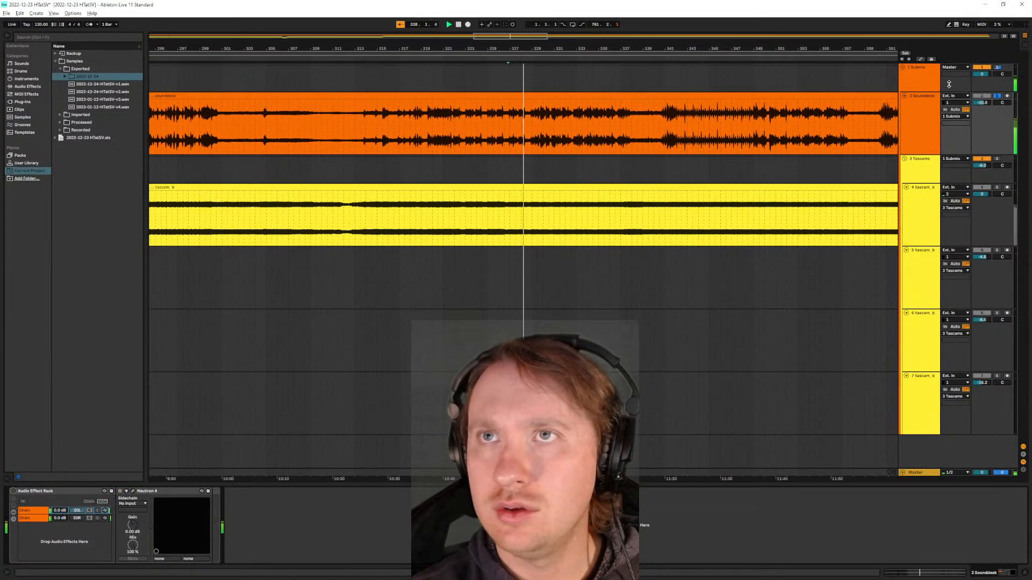
# - Reset the Sounddesk track volume to 0 dB while the raw audio plays, and stop playback
pyautogui.click(983, 103)
pyautogui.press('Delete')
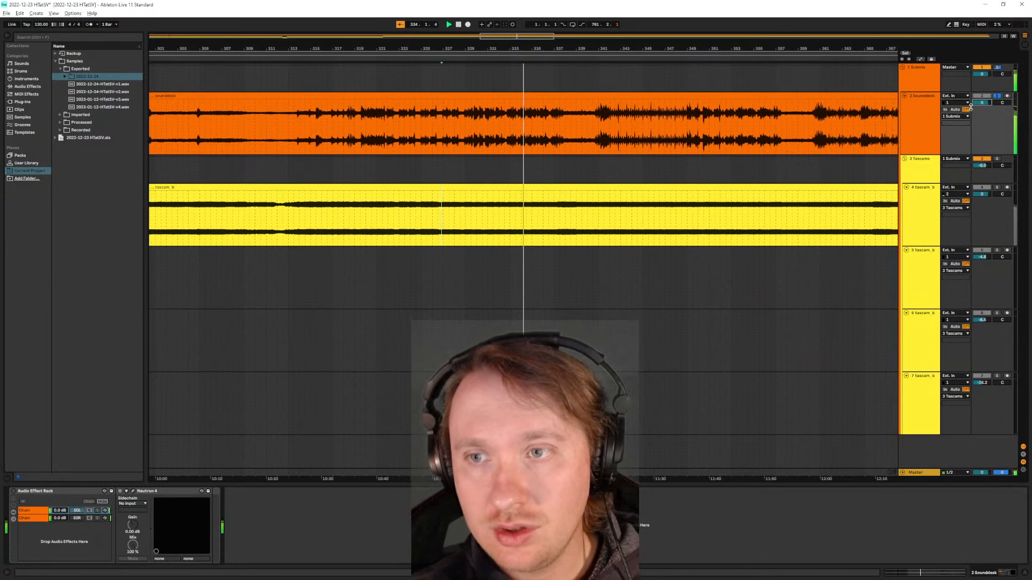
pyautogui.press('space')
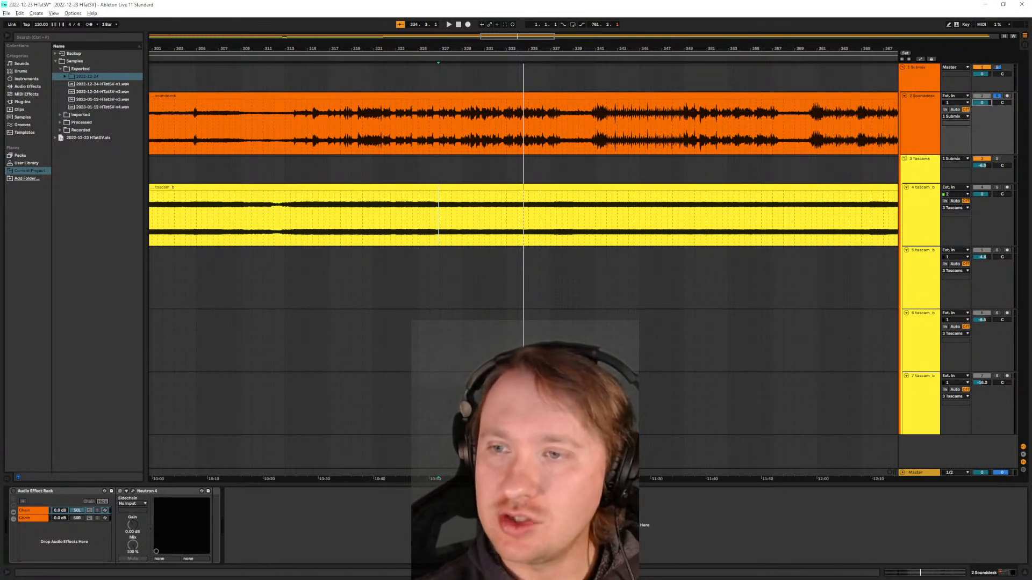
# - Solo the Tascams group, and enable and open RX 10 Repair Assistant in its effect rack
pyautogui.click(997, 159)
pyautogui.click(931, 211)
pyautogui.click(926, 173)
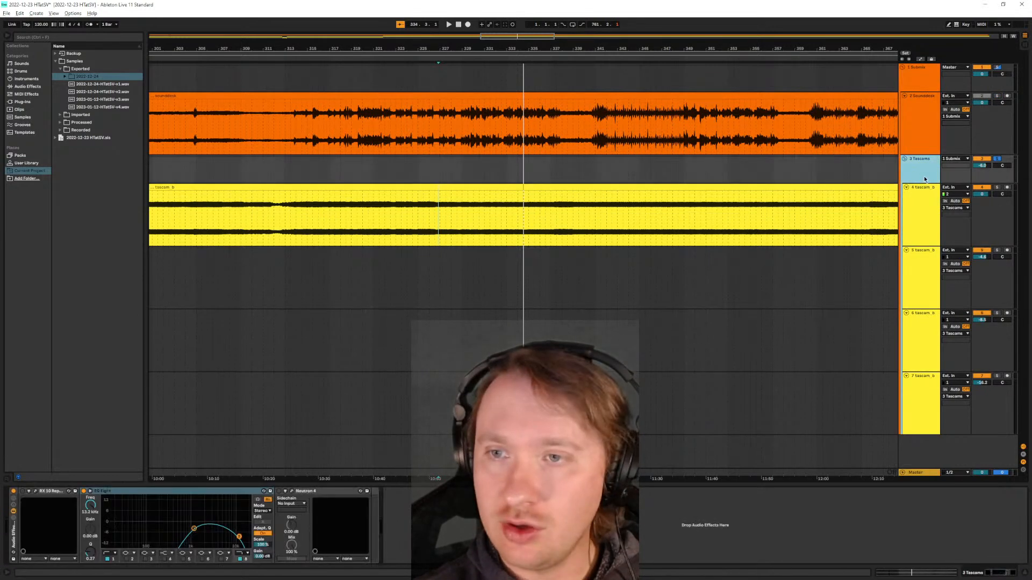
pyautogui.click(52, 492)
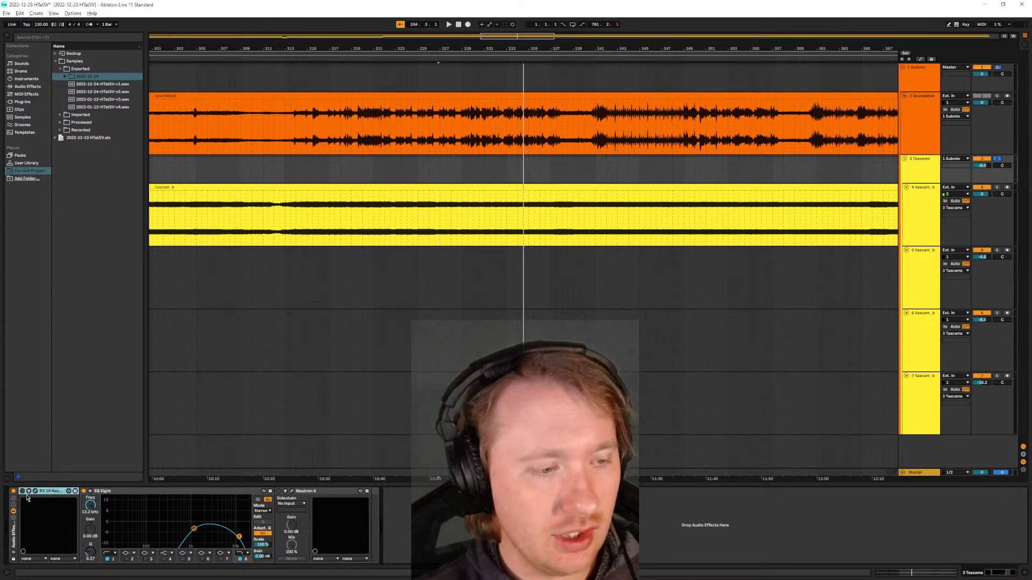
pyautogui.click(35, 491)
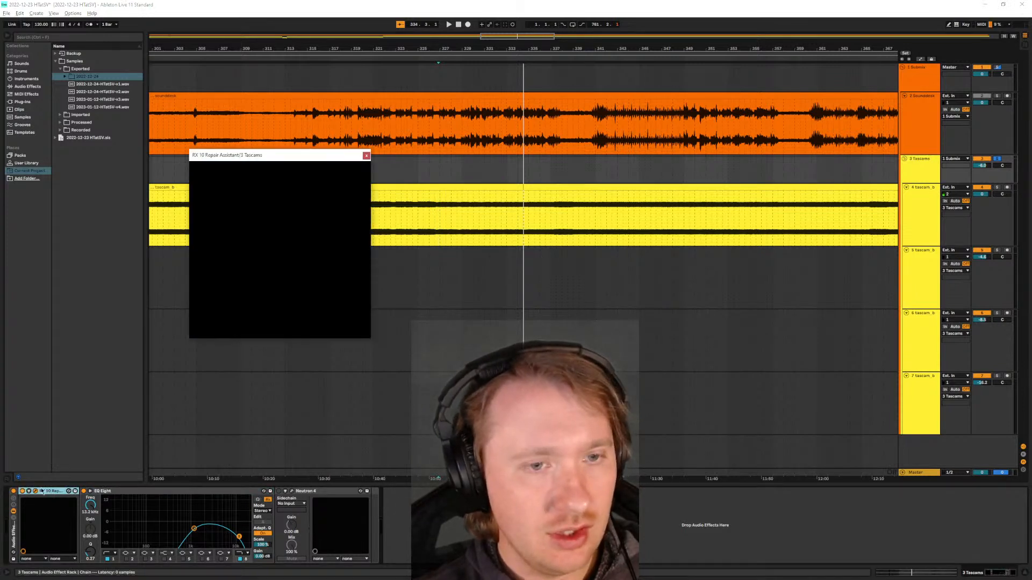
pyautogui.moveTo(269, 155); pyautogui.dragTo(368, 154)
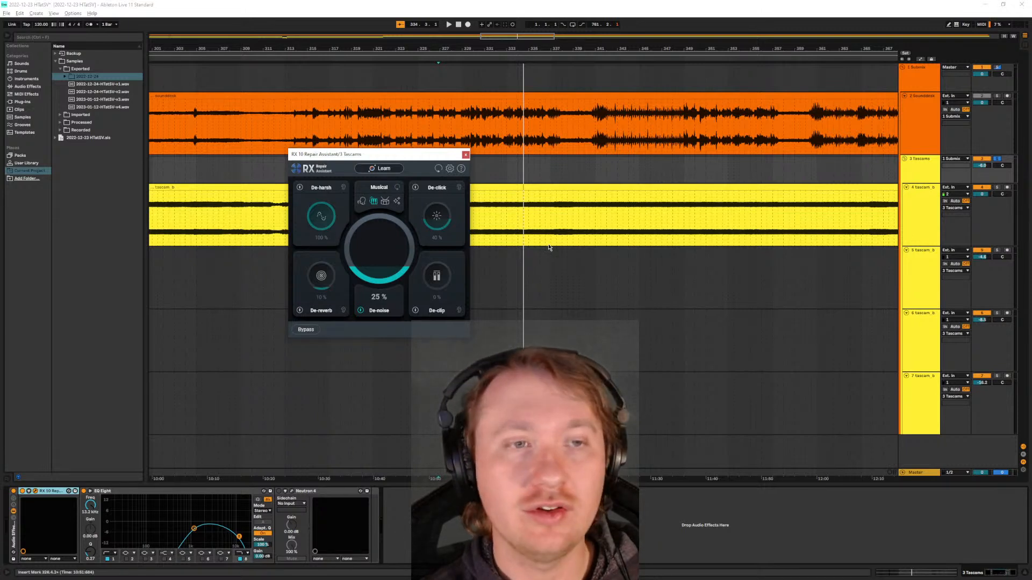
# - Set the Tascams group volume to 6.0 dB during playback and compare the sound with De-noise off and on at 25%
pyautogui.press('space')
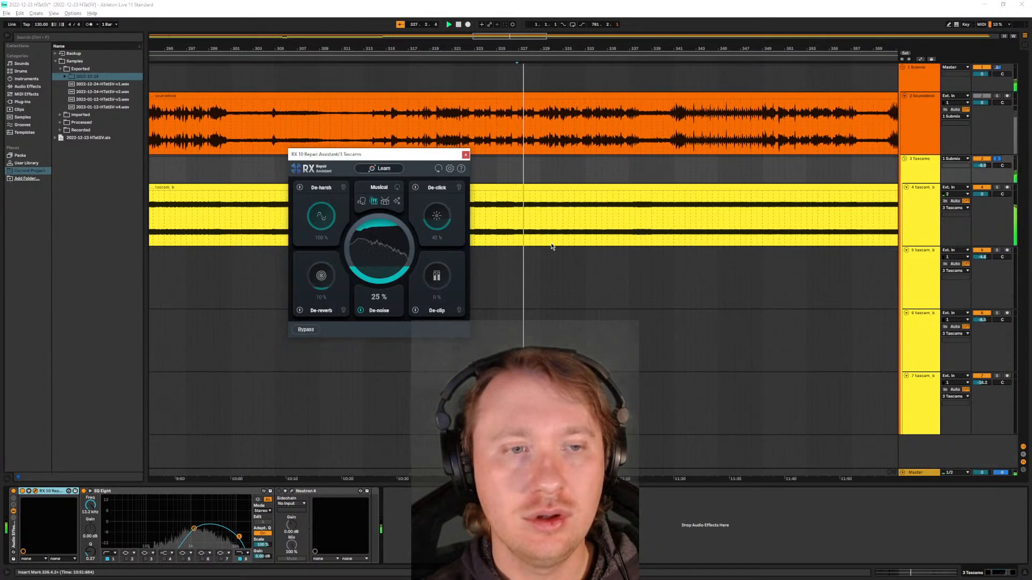
pyautogui.doubleClick(982, 166)
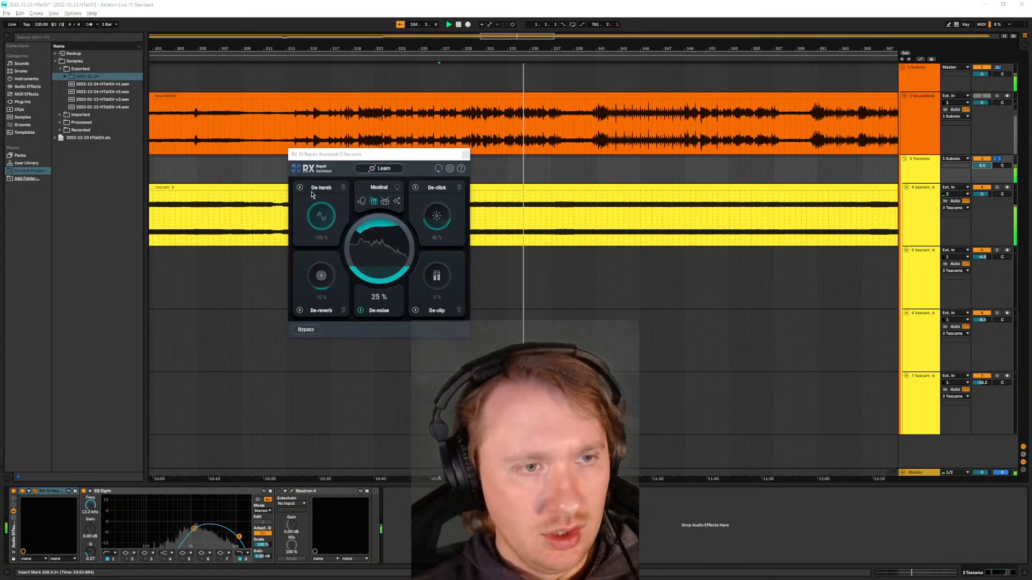
pyautogui.click(360, 311)
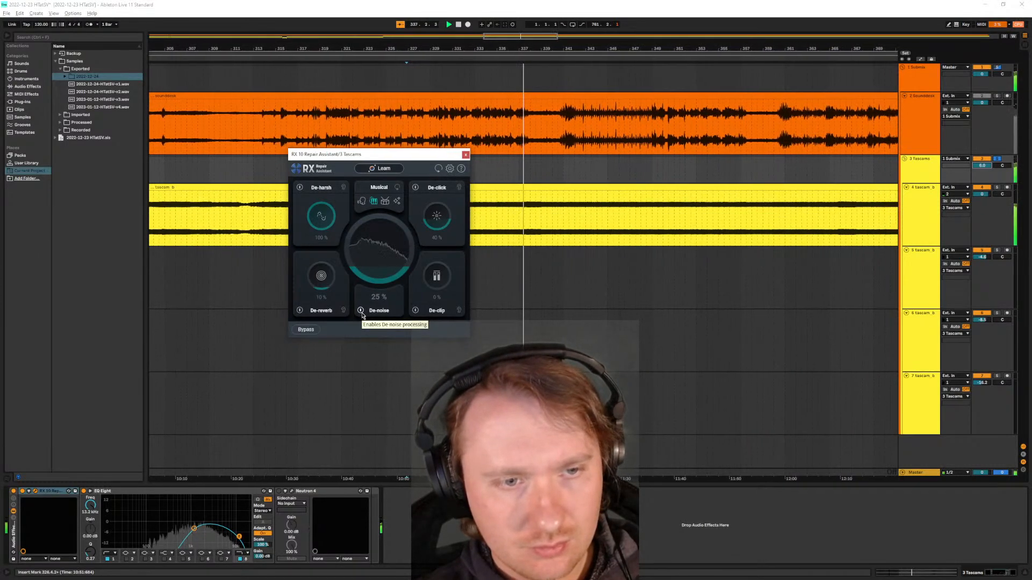
pyautogui.click(361, 310)
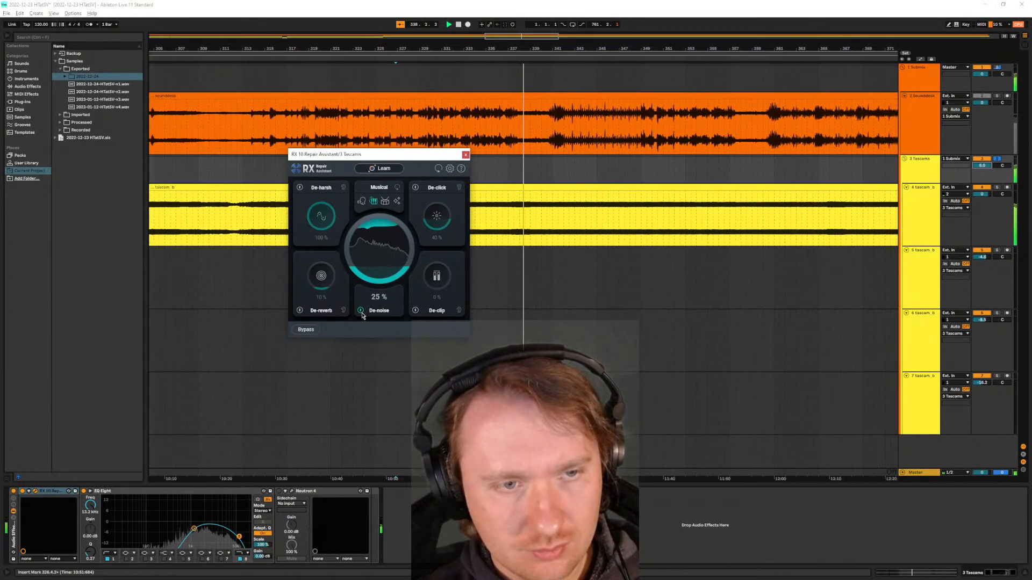
pyautogui.click(360, 311)
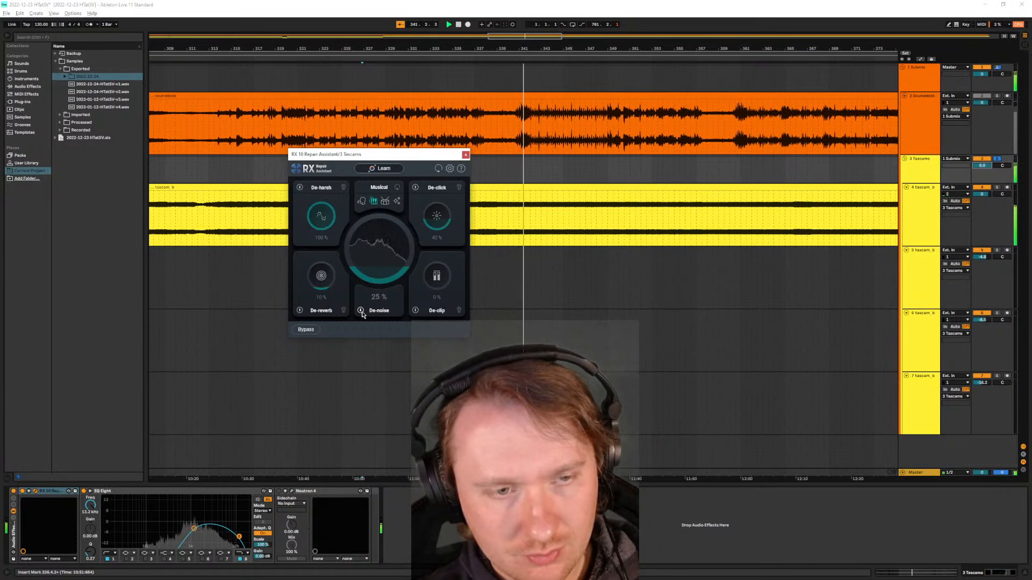
pyautogui.click(361, 310)
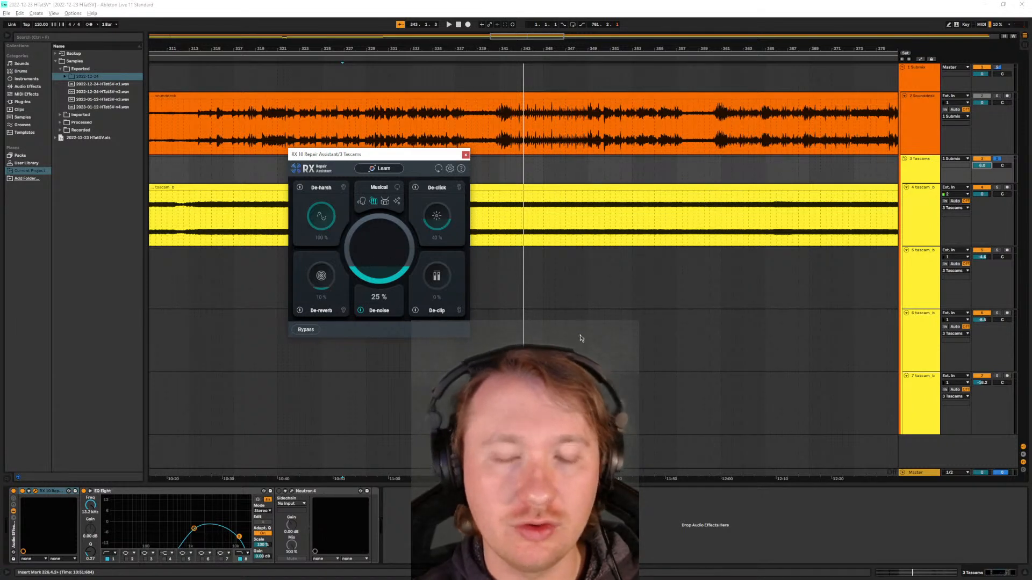
# - Audition the Tascams with De-reverb enabled and raised to 100%, and switch EQ Eight off in the rack
pyautogui.press('space')
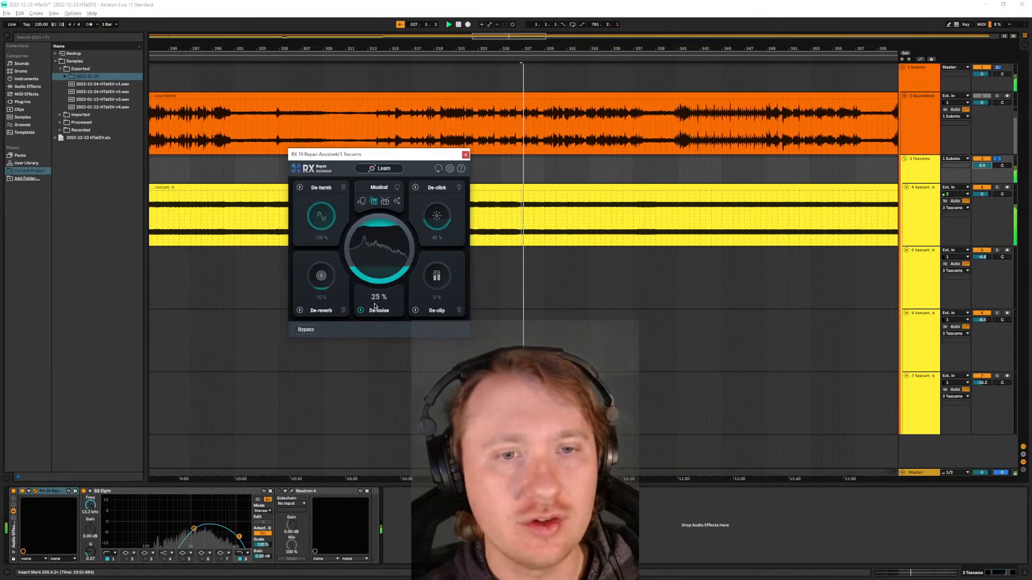
pyautogui.click(300, 311)
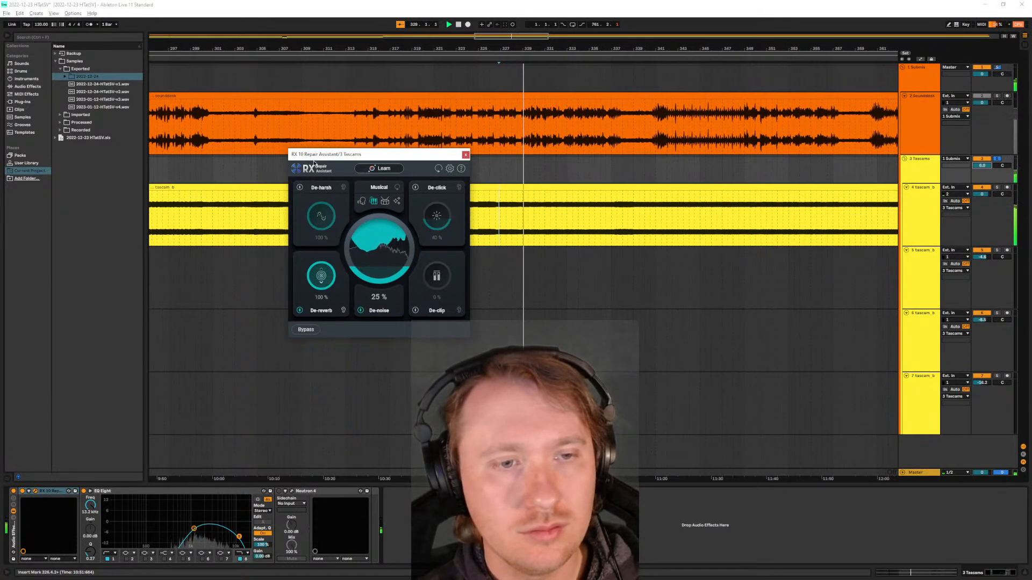
pyautogui.click(86, 494)
pyautogui.click(85, 492)
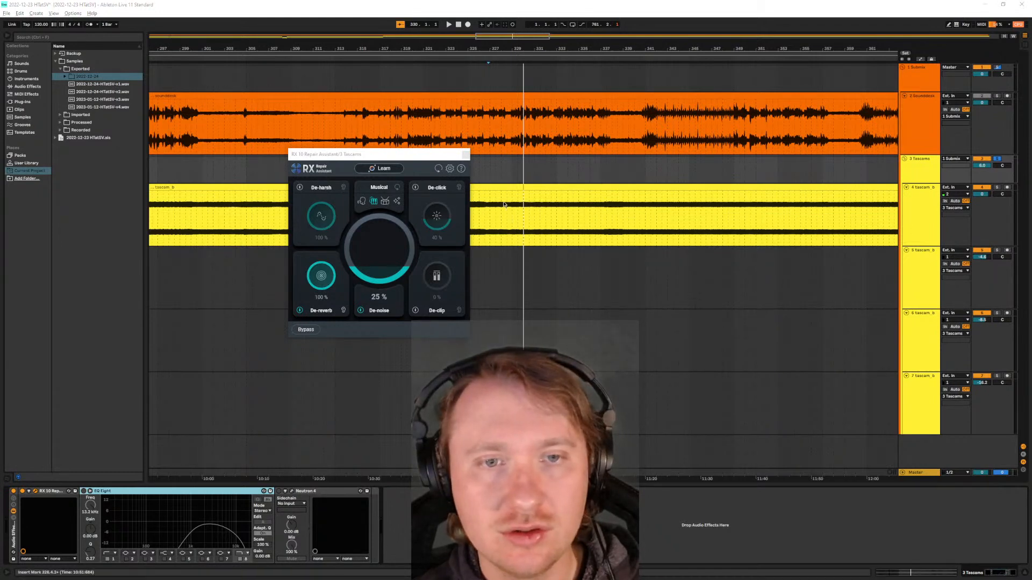
# - Audition the long tascam clip from its start with De-noise and De-reverb on
pyautogui.click(534, 186)
pyautogui.press('space')
pyautogui.press('space')
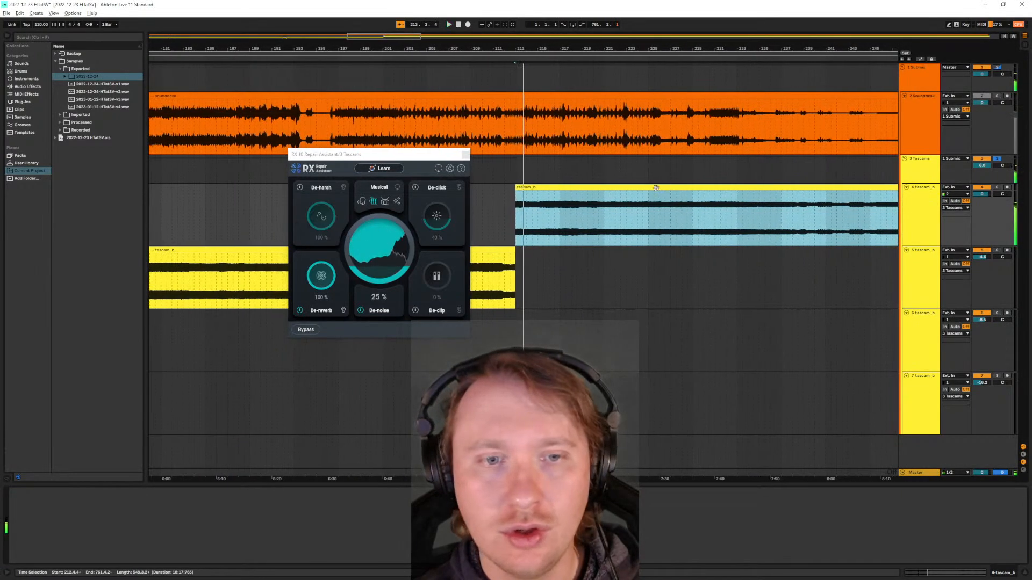
# - Audition the Tascam recording with De-noise and De-reverb on from about bar 280, and again from about bar 313
pyautogui.press('w')
pyautogui.moveTo(365, 154); pyautogui.dragTo(312, 314)
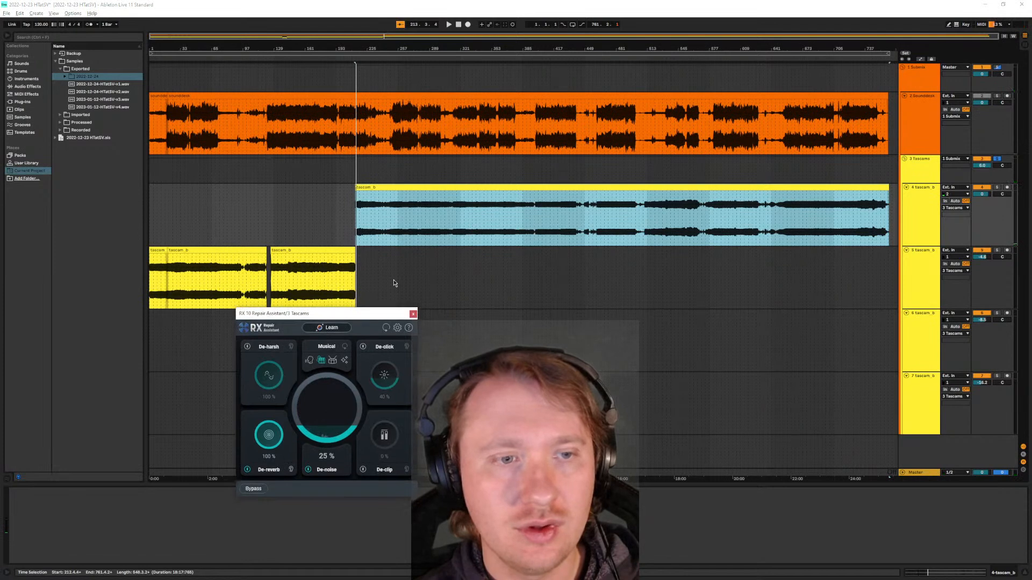
pyautogui.scroll(3, 416, 237)
pyautogui.scroll(3, 529, 219)
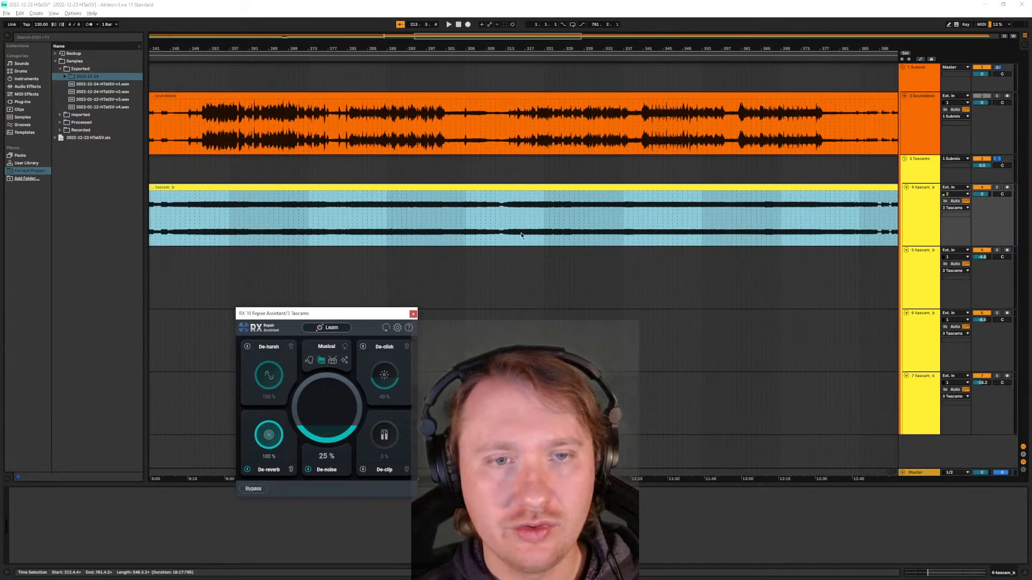
pyautogui.click(347, 231)
pyautogui.press('space')
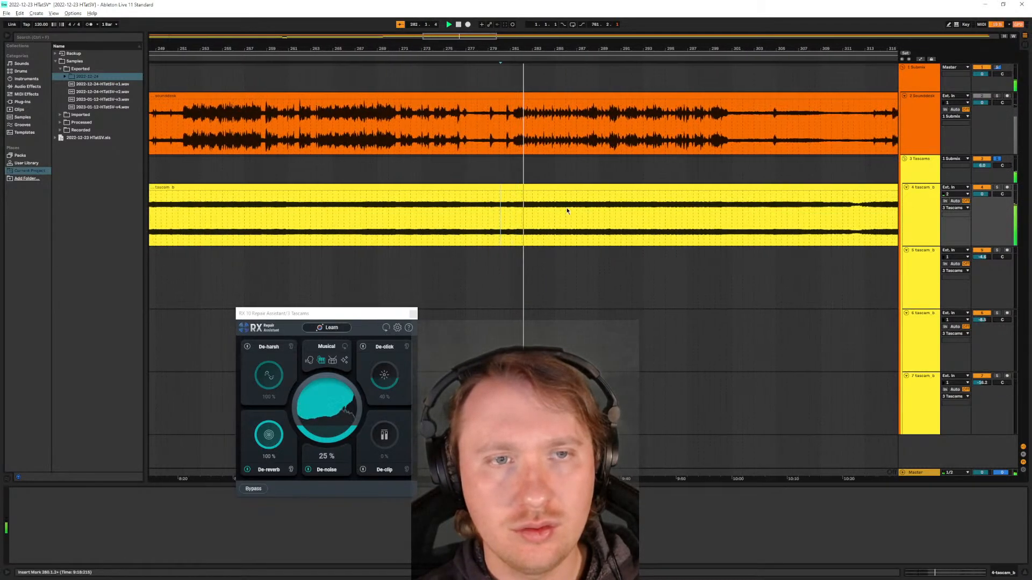
pyautogui.click(670, 213)
pyautogui.press('space')
pyautogui.press('space')
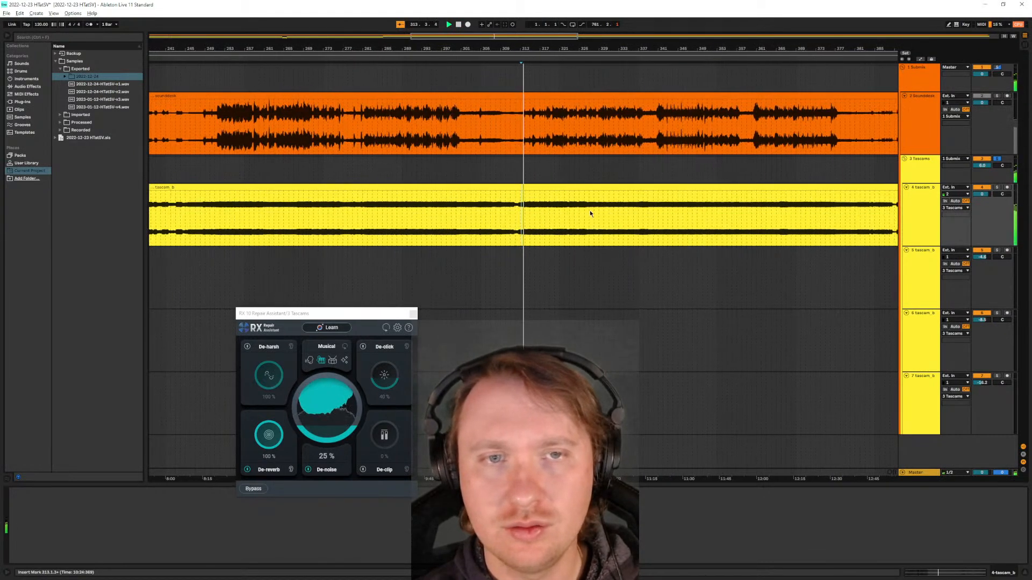
# - Compare De-reverb off and on during playback, lower it to 50%, and switch De-reverb off
pyautogui.moveTo(355, 320); pyautogui.dragTo(378, 205)
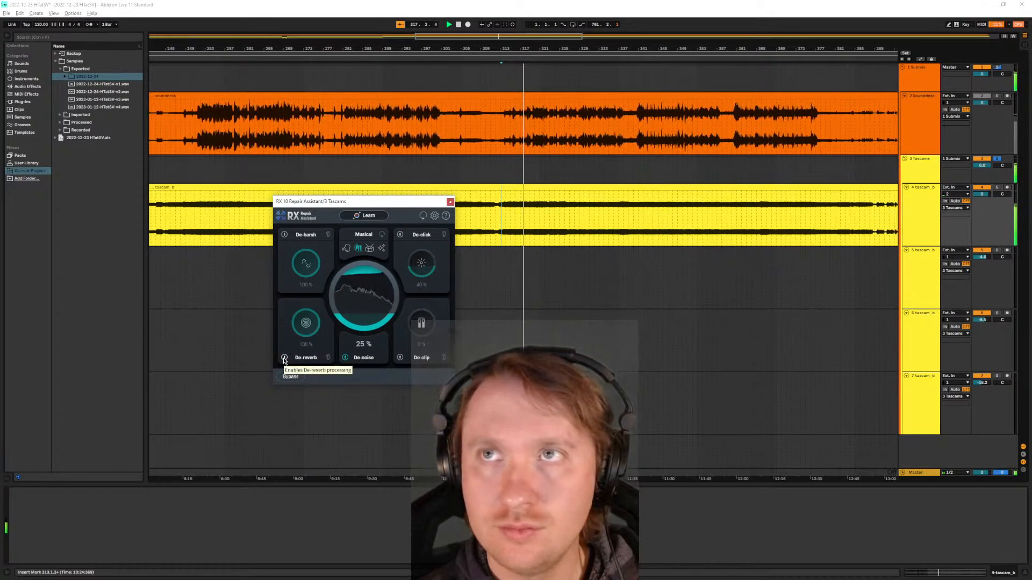
pyautogui.click(284, 359)
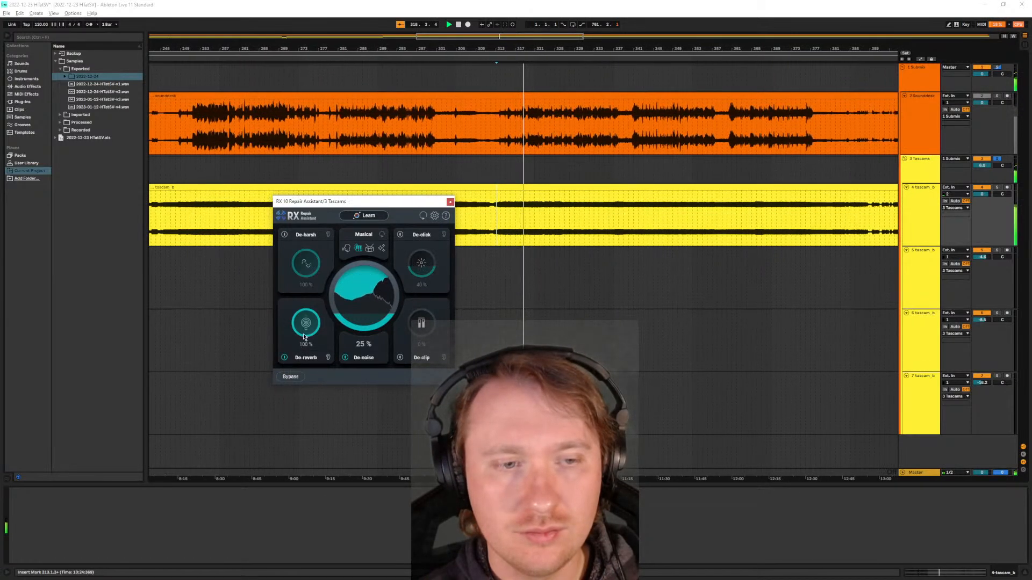
pyautogui.moveTo(298, 344); pyautogui.dragTo(308, 380)
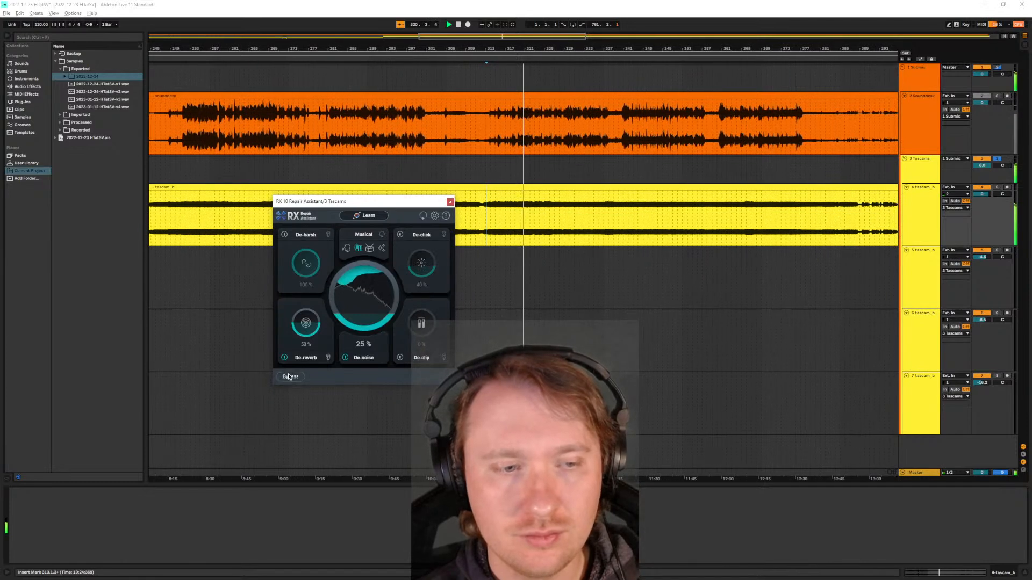
pyautogui.click(284, 358)
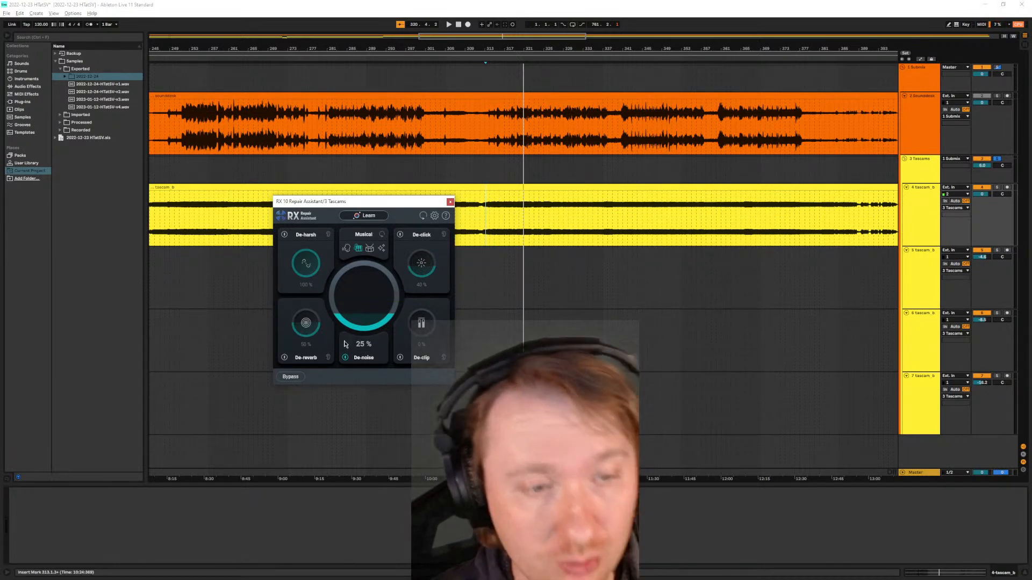
# - Enable De-harsh, play the recording from about bar 313, and lower De-harsh to 0%
pyautogui.click(284, 235)
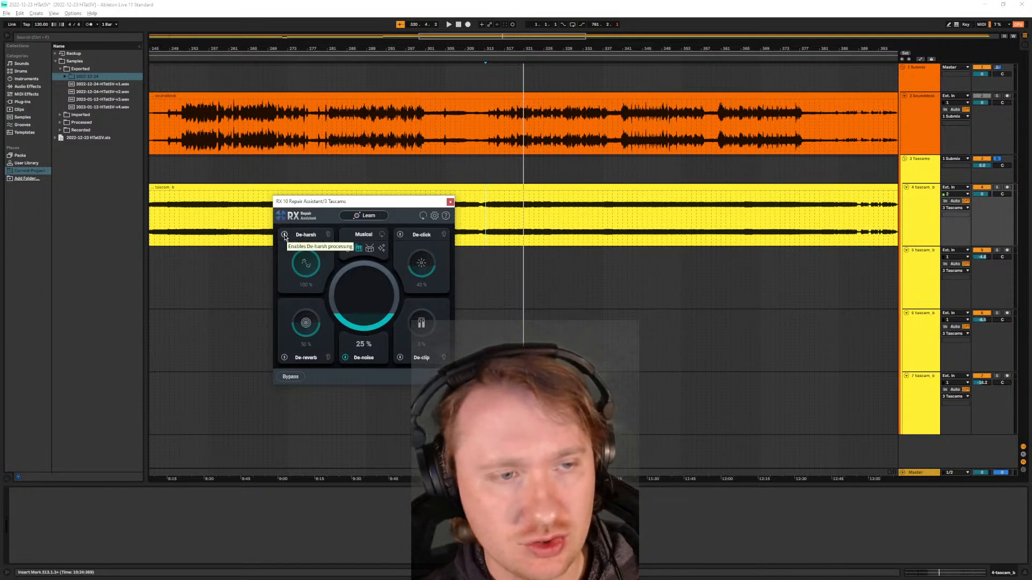
pyautogui.press('space')
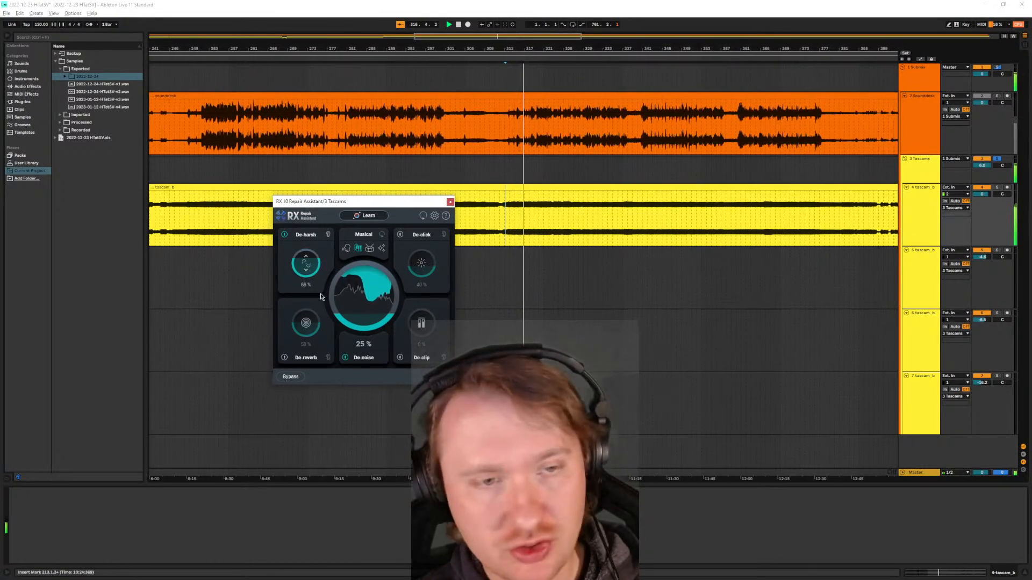
pyautogui.moveTo(305, 263); pyautogui.dragTo(320, 396)
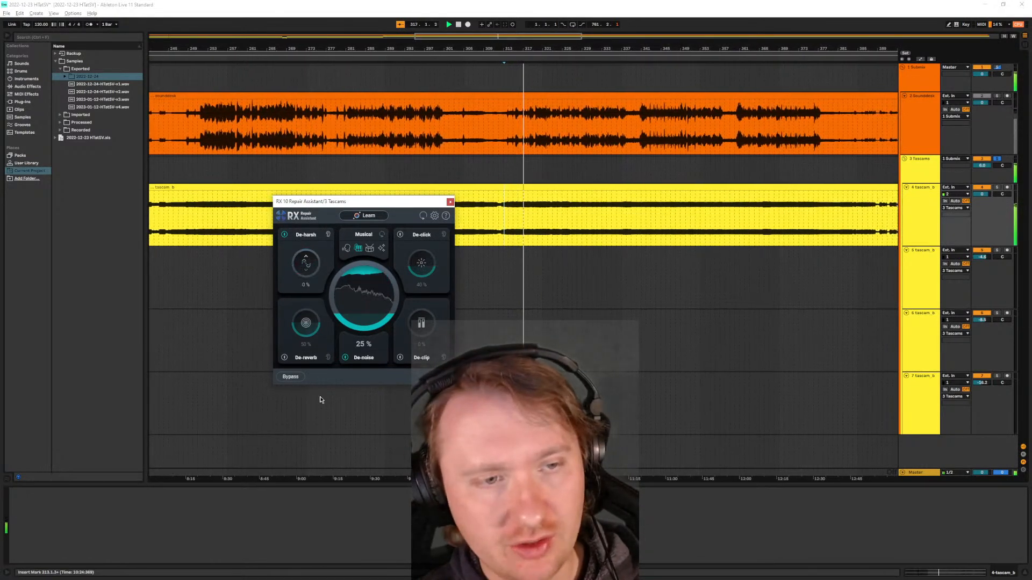
# - Compare the playing Tascam recording with De-noise switched off and on twice
pyautogui.click(346, 358)
pyautogui.click(346, 357)
pyautogui.click(345, 358)
pyautogui.click(346, 358)
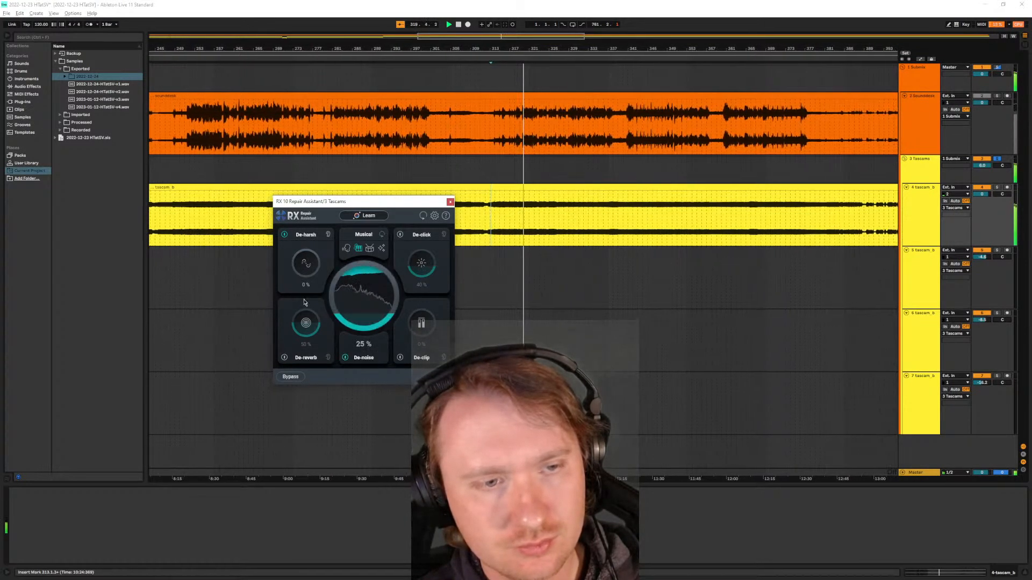
# - Raise De-harsh to 100% to hear its effect, switch De-harsh off, and stop playback
pyautogui.moveTo(320, 263); pyautogui.dragTo(298, 182)
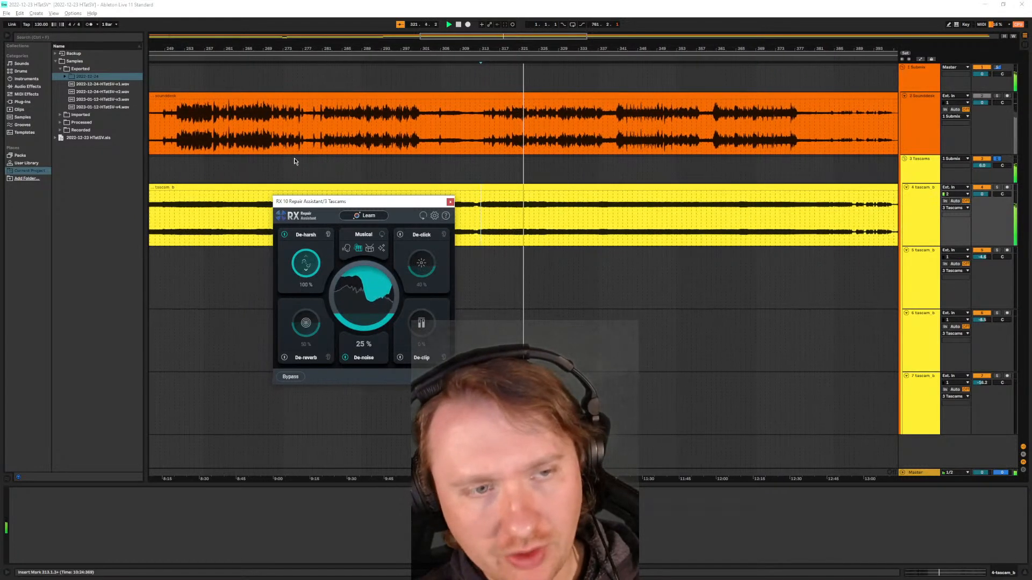
pyautogui.click(284, 236)
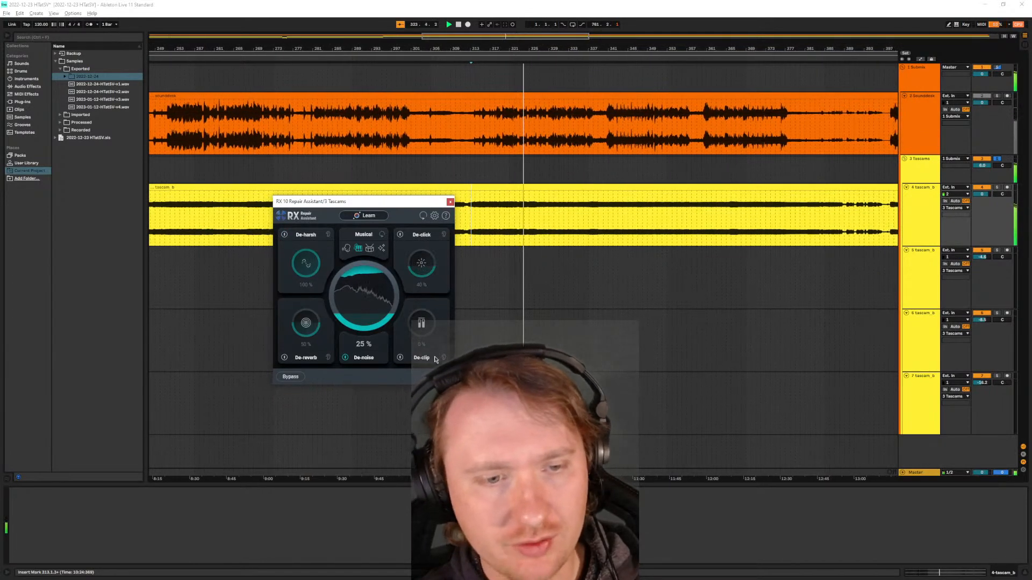
pyautogui.press('space')
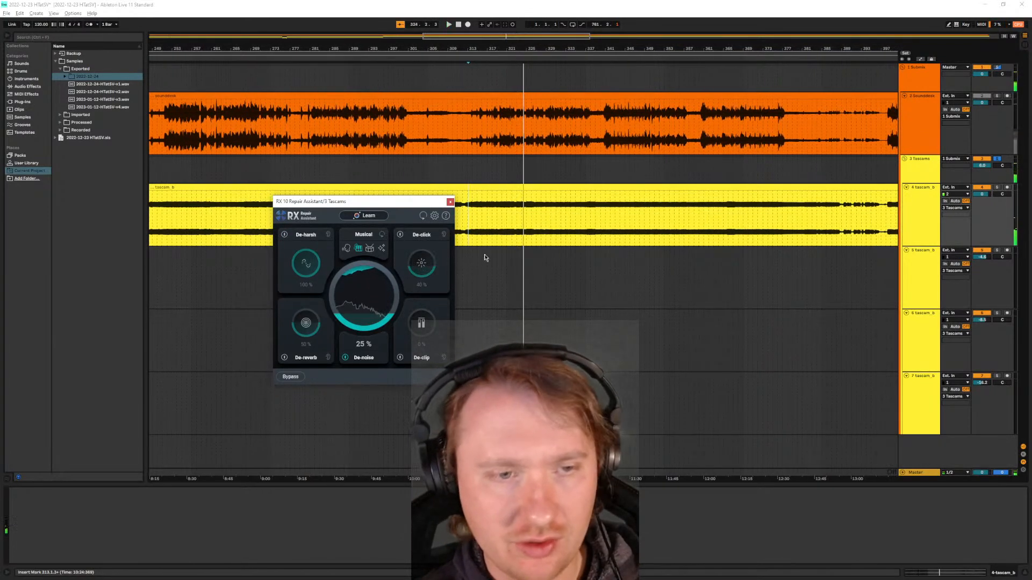
# - Try resetting the Tascams group volume to 0 dB, and undo the change
pyautogui.doubleClick(987, 169)
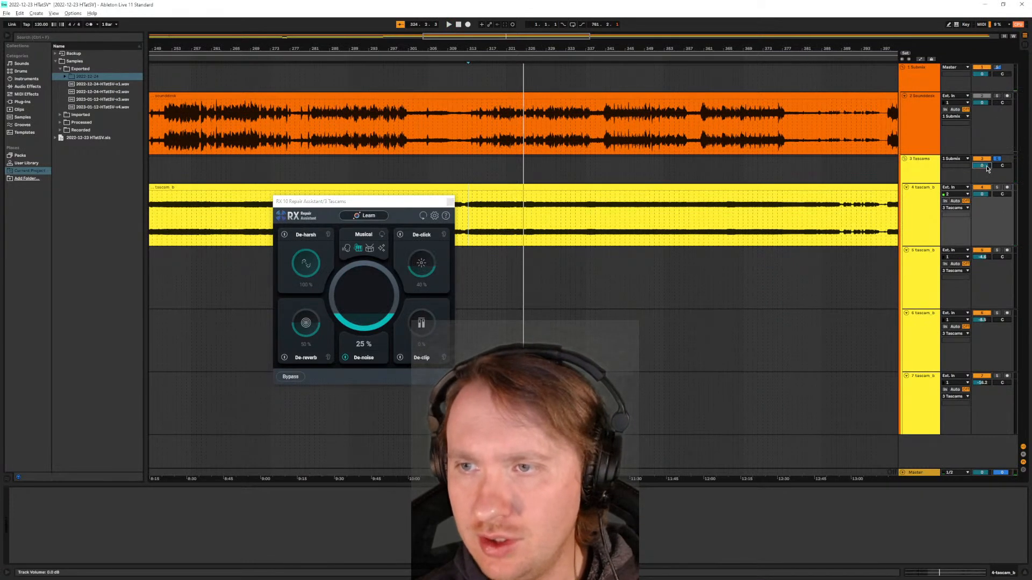
pyautogui.hotkey('ctrl', 'z')
# - Enable Neutron 4 in the Tascams effect rack, open its window, and place it beside the RX 10 Repair Assistant window
pyautogui.click(926, 172)
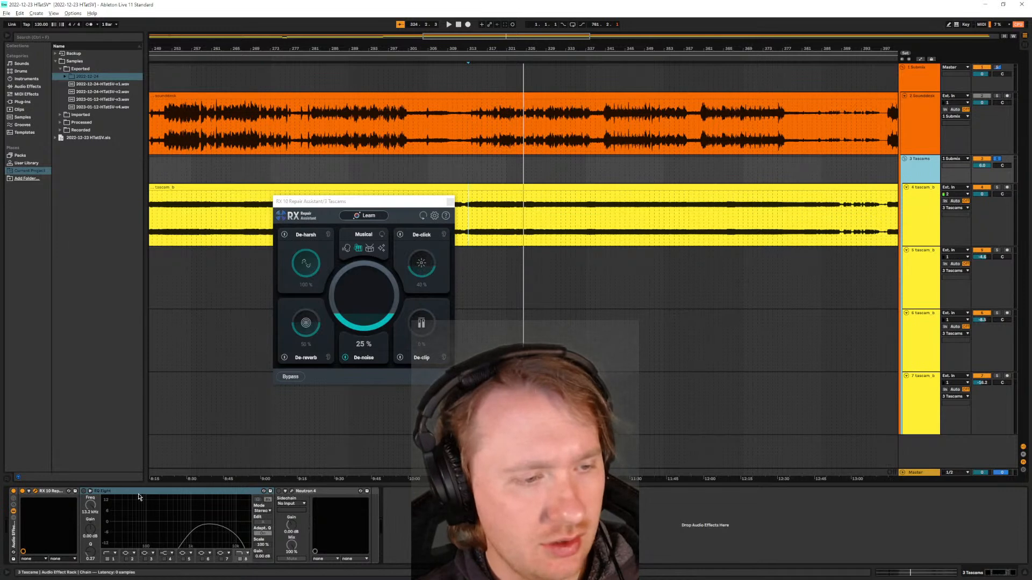
pyautogui.click(316, 494)
pyautogui.click(279, 492)
pyautogui.click(335, 492)
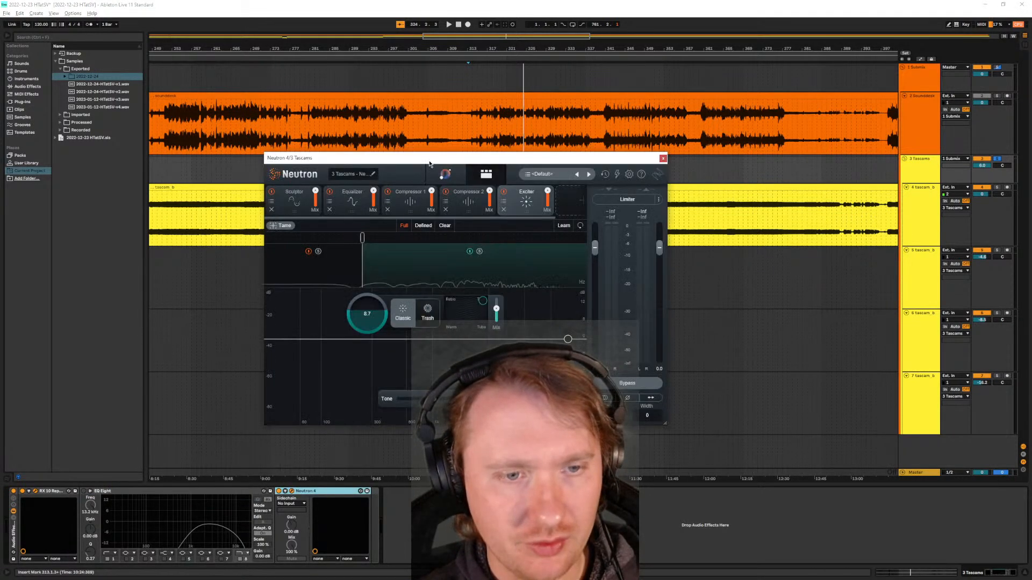
pyautogui.moveTo(446, 158); pyautogui.dragTo(665, 196)
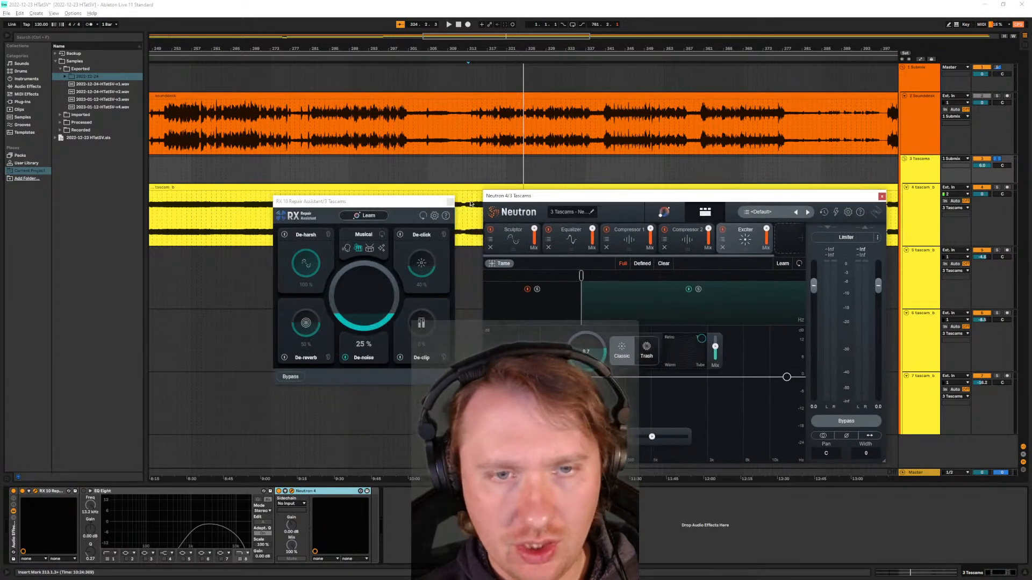
# - Show Neutron 4's assistant view for the Tascams group and switch on EQ Eight in the group's effect chain
pyautogui.click(664, 212)
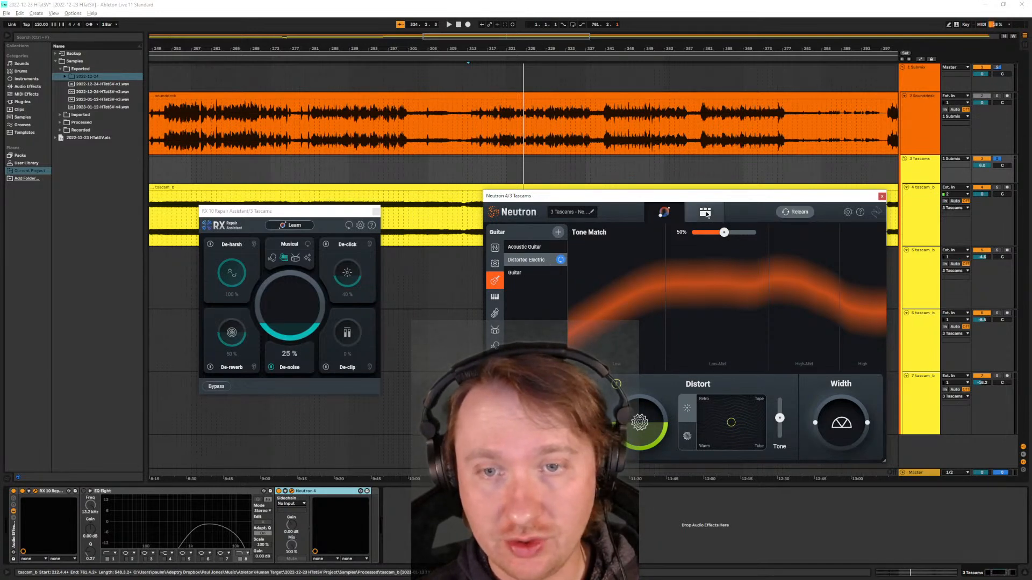
pyautogui.click(121, 497)
pyautogui.click(84, 492)
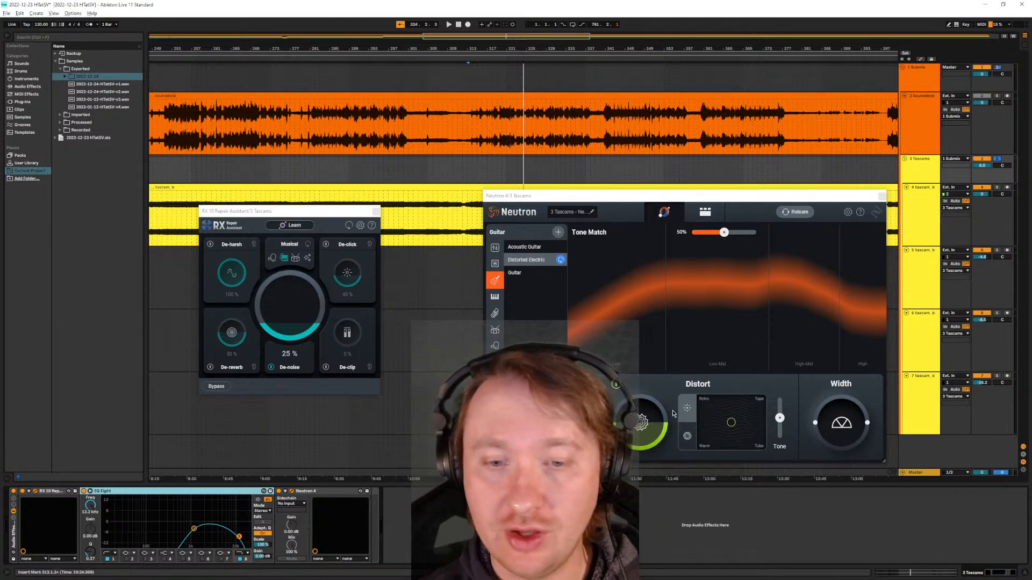
# - Review the settings of the Tascams' Neutron 4 modules: Equalizer, Compressor 1, Compressor 2, Exciter and Sculptor
pyautogui.click(705, 211)
pyautogui.click(577, 249)
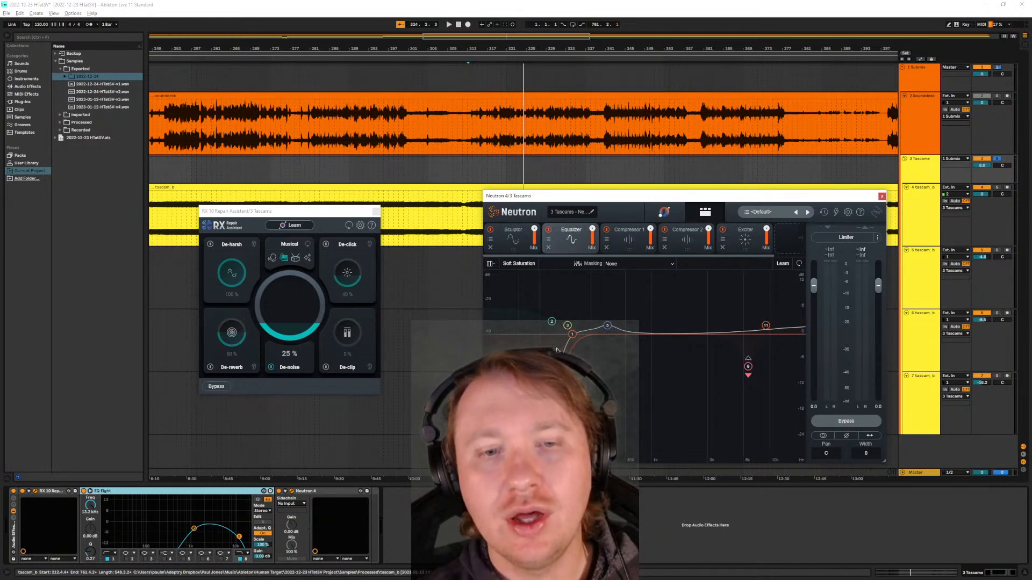
pyautogui.click(621, 248)
pyautogui.click(689, 243)
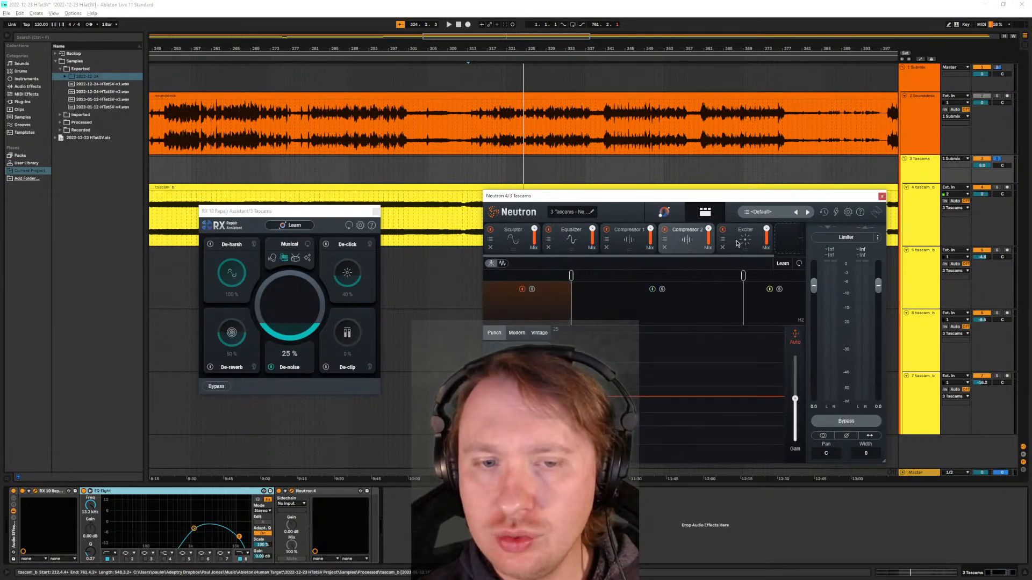
pyautogui.click(754, 243)
pyautogui.click(682, 245)
pyautogui.click(618, 250)
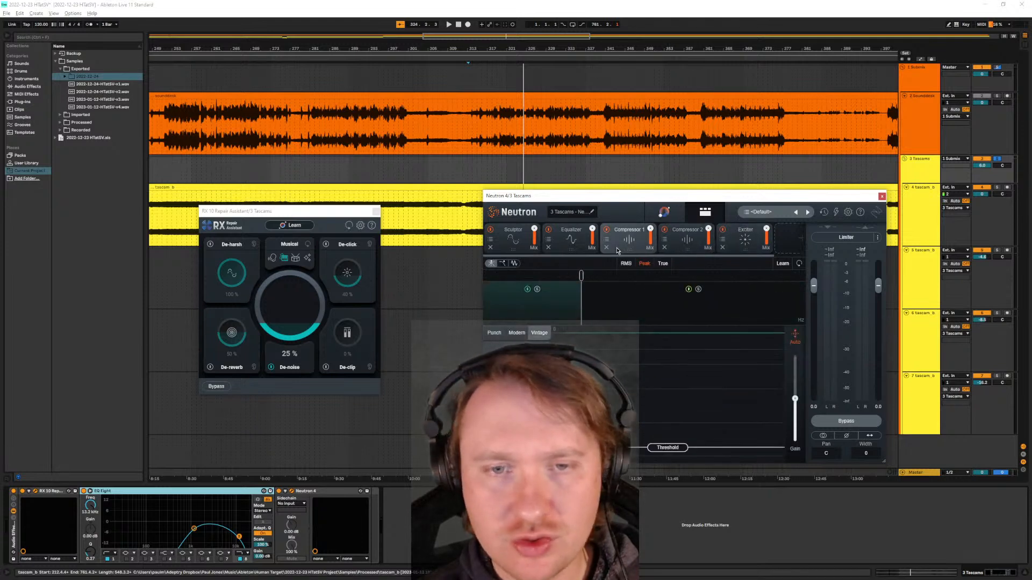
pyautogui.click(571, 254)
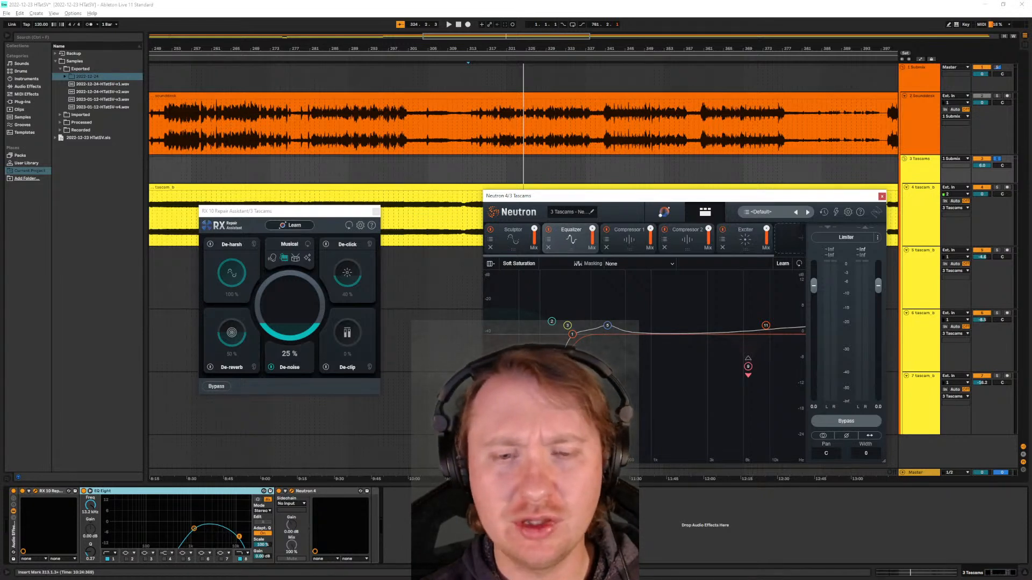
pyautogui.click(513, 239)
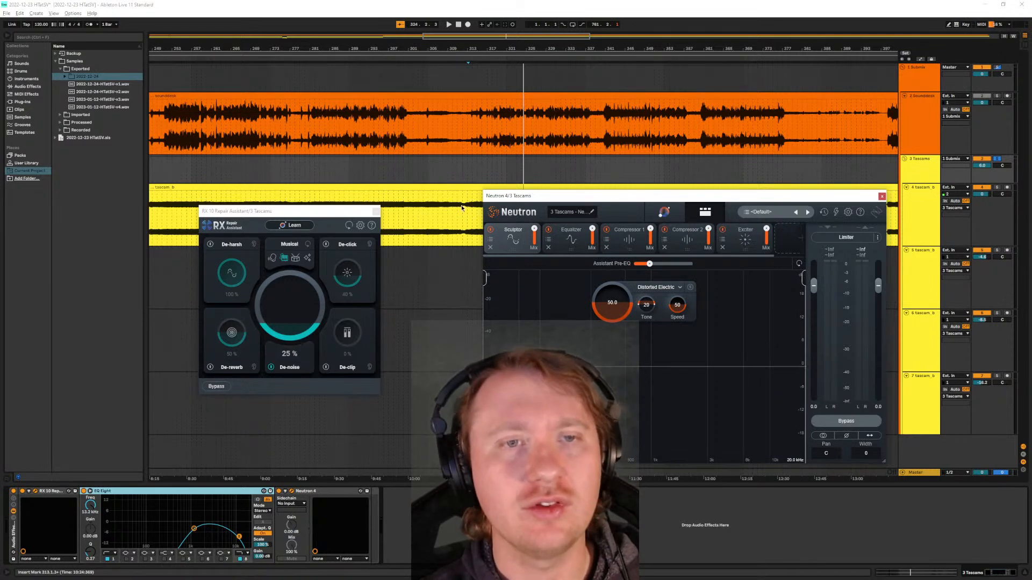
# - Play the Tascam recording and watch the Sculptor, Equalizer, both compressors and the Exciter respond in Neutron 4
pyautogui.press('space')
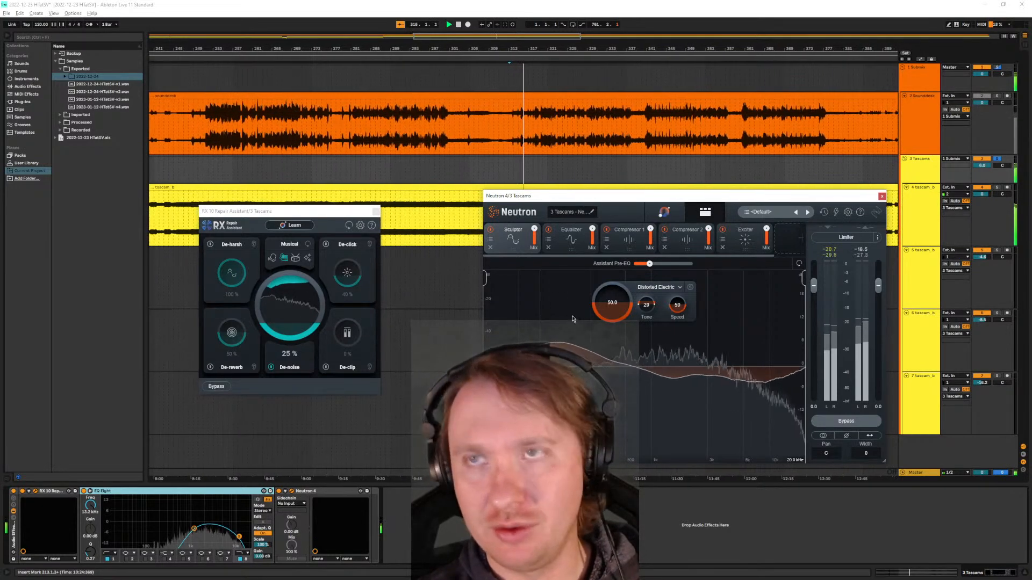
pyautogui.click(575, 242)
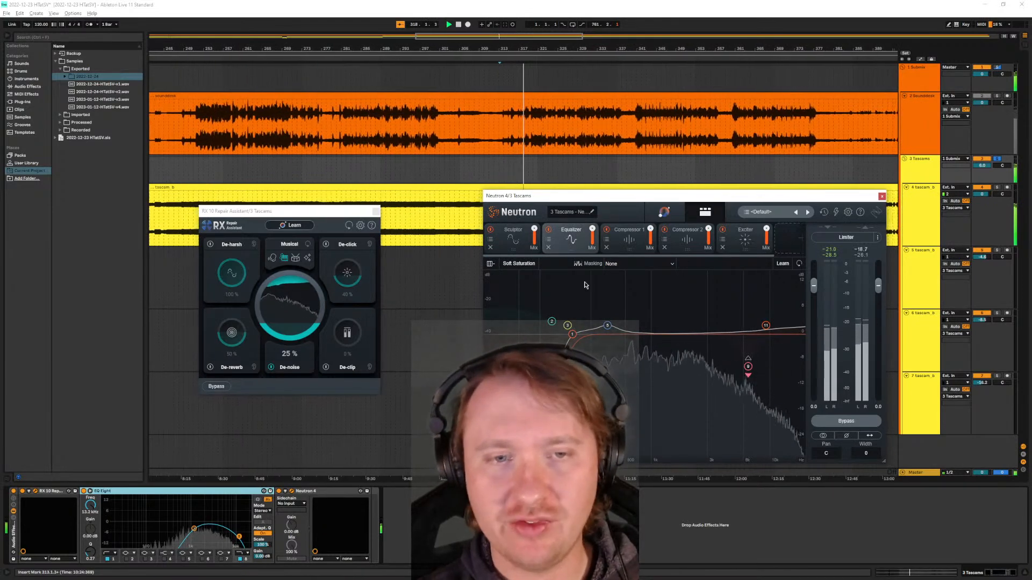
pyautogui.click(626, 242)
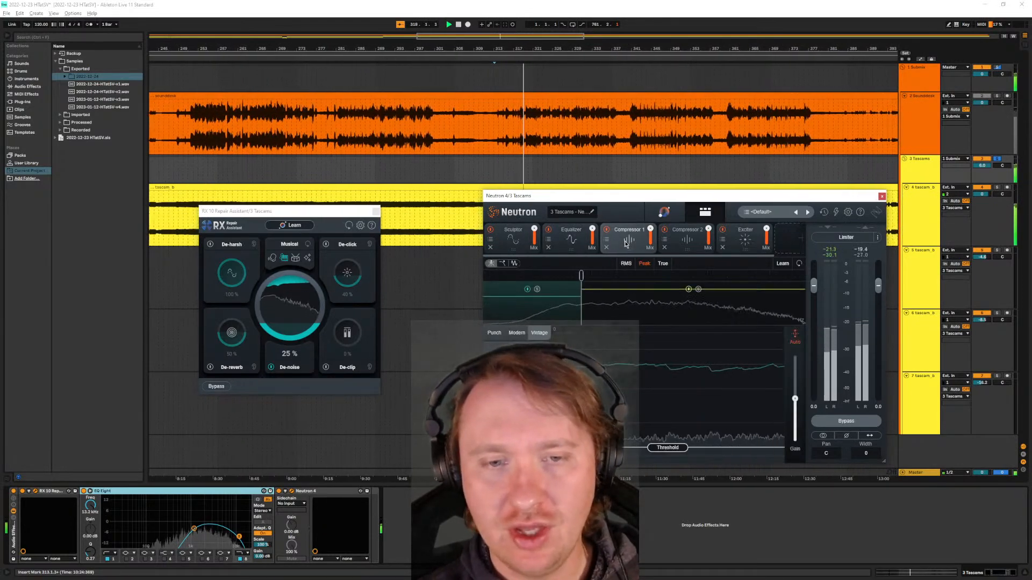
pyautogui.click(691, 244)
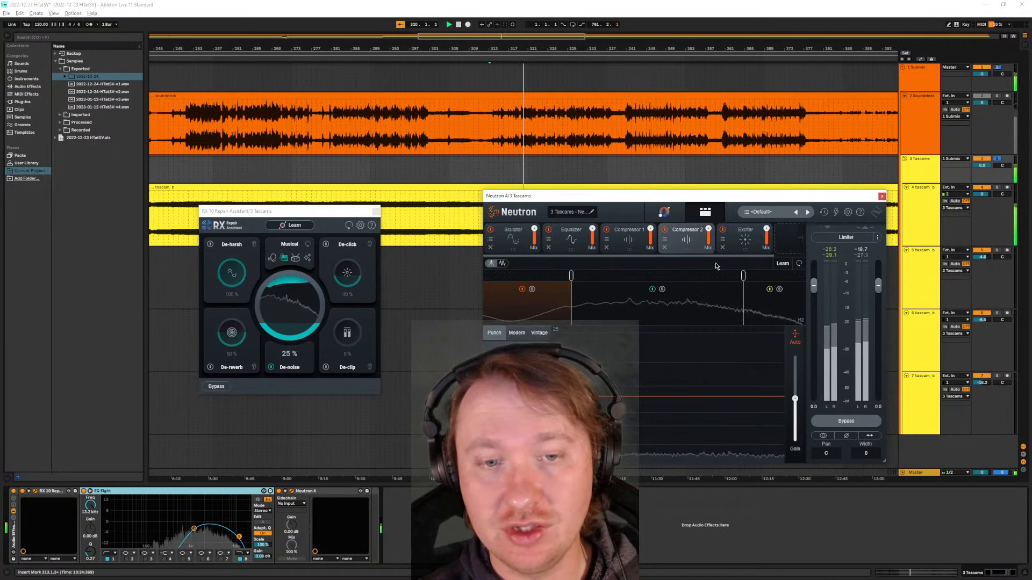
pyautogui.click(736, 251)
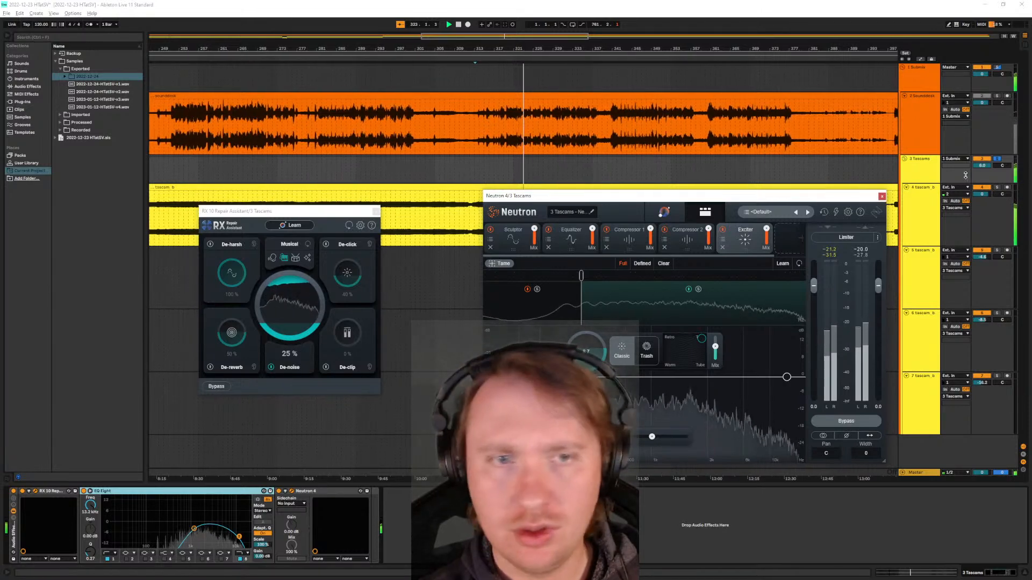
# - Close the Tascams group's Neutron 4 and RX 10 Repair Assistant windows
pyautogui.click(917, 220)
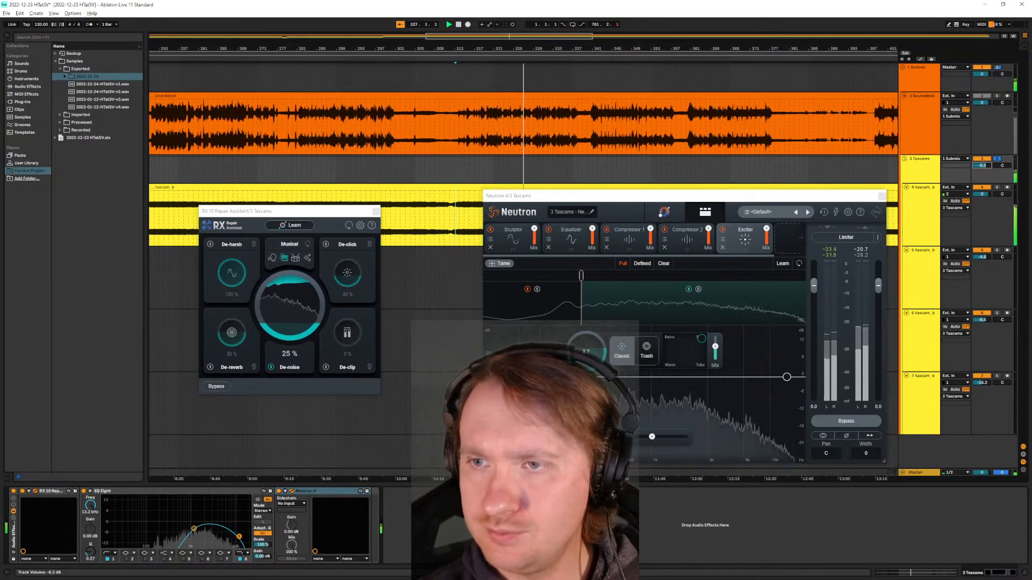
pyautogui.click(881, 196)
pyautogui.click(376, 211)
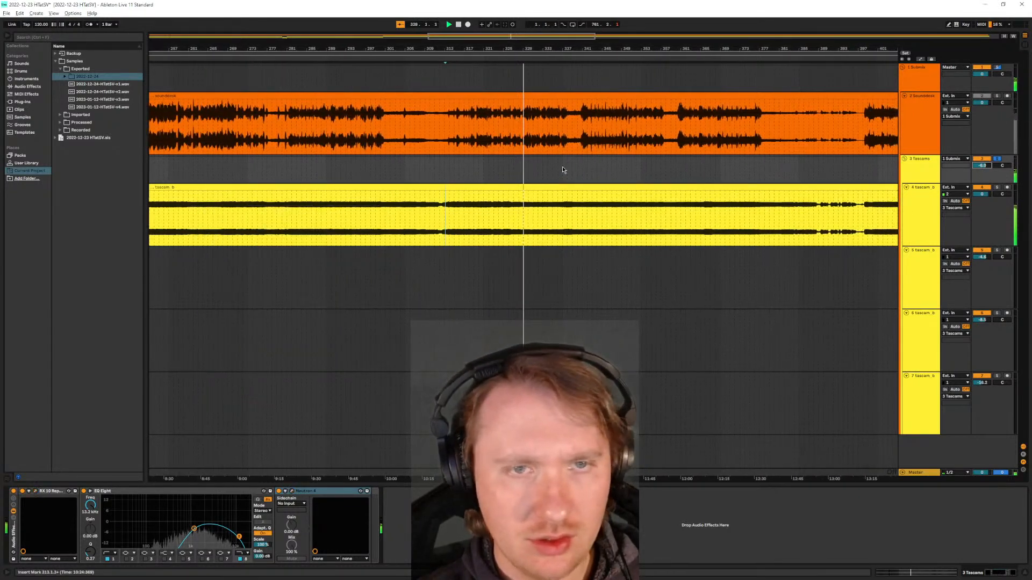
# - Solo the Sounddesk track in place of the Tascams, select its Audio Effect Rack, and stop playback
pyautogui.click(994, 125)
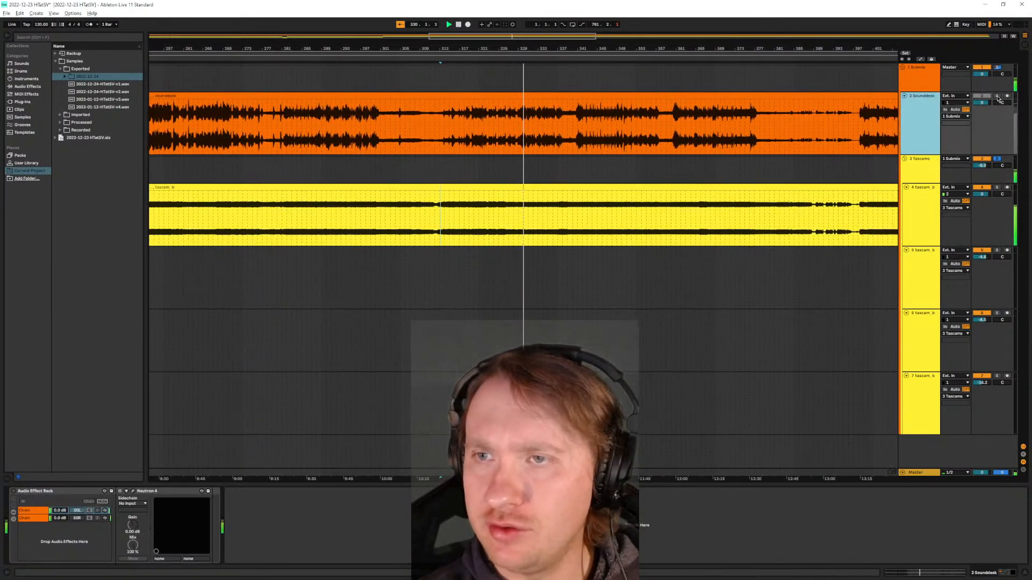
pyautogui.click(996, 95)
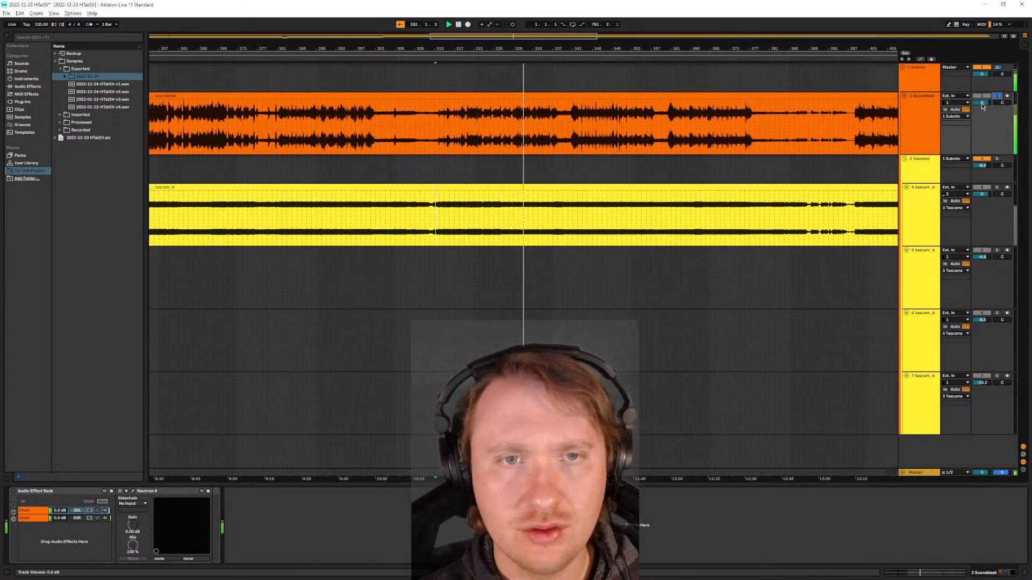
pyautogui.click(891, 133)
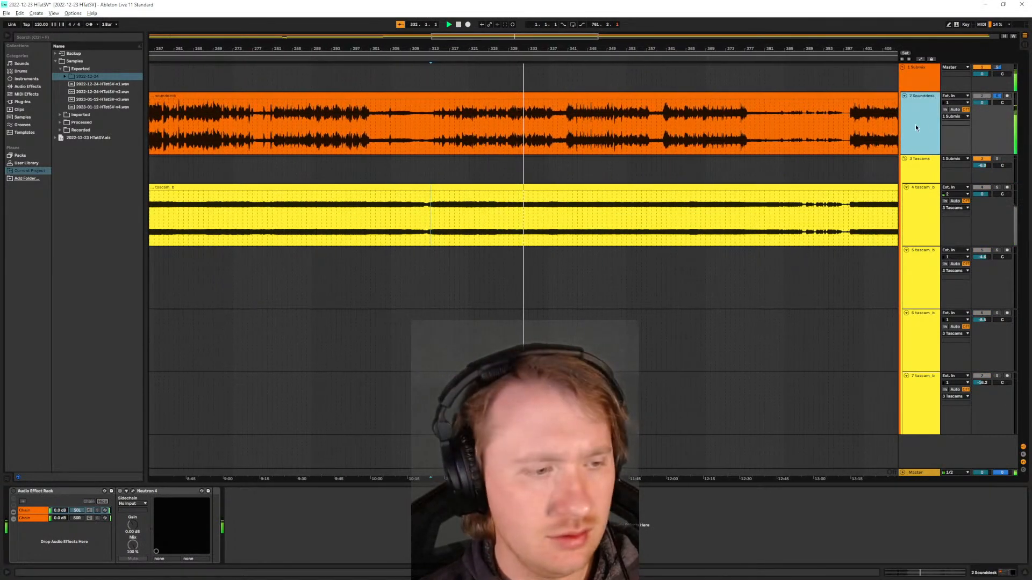
pyautogui.click(70, 493)
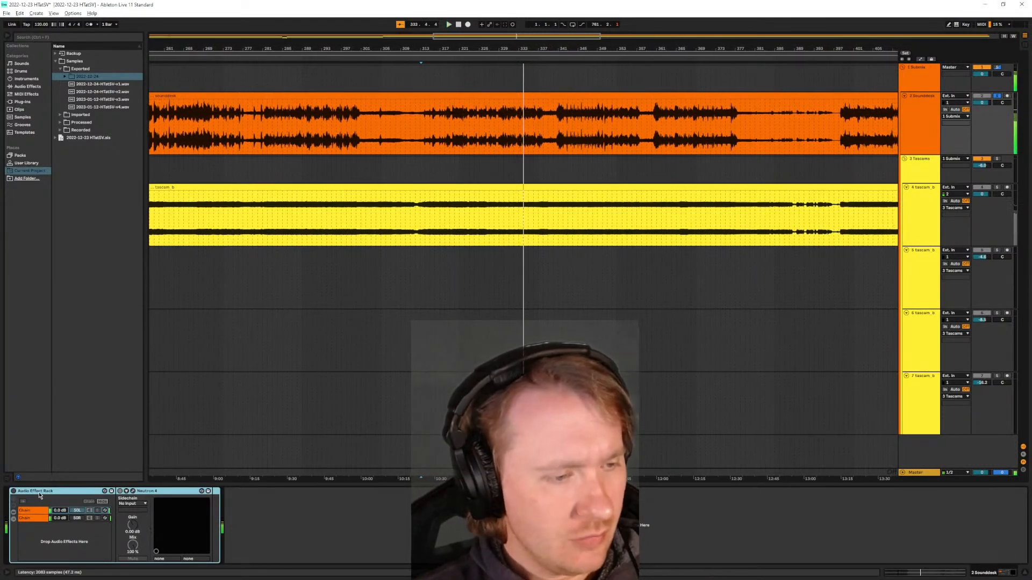
# - Fit the whole arrangement in view, enable the Sounddesk's Audio Effect Rack, and inspect its two chains
pyautogui.scroll(-3, 509, 112)
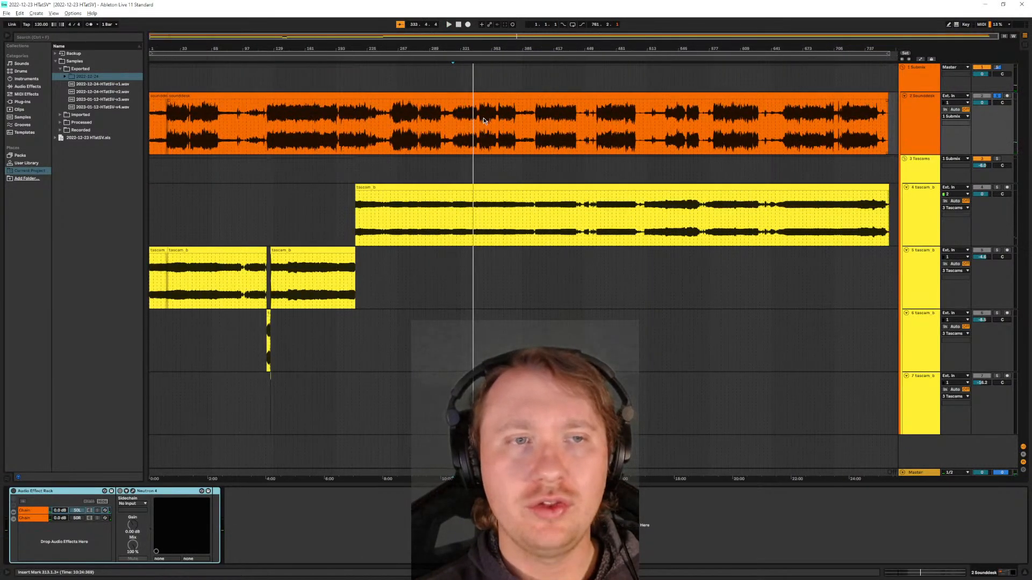
pyautogui.scroll(6, 515, 114)
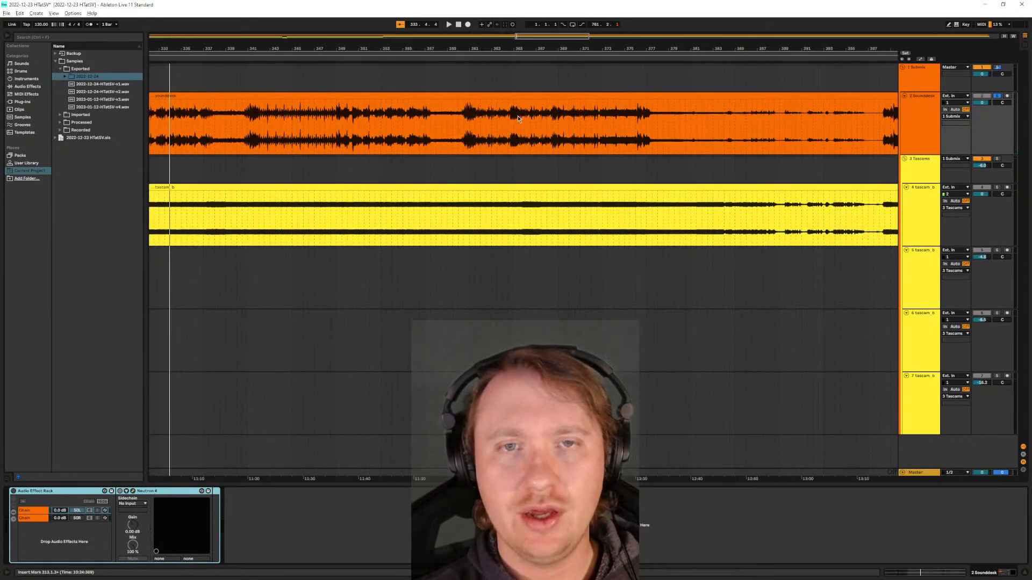
pyautogui.scroll(-4, 518, 117)
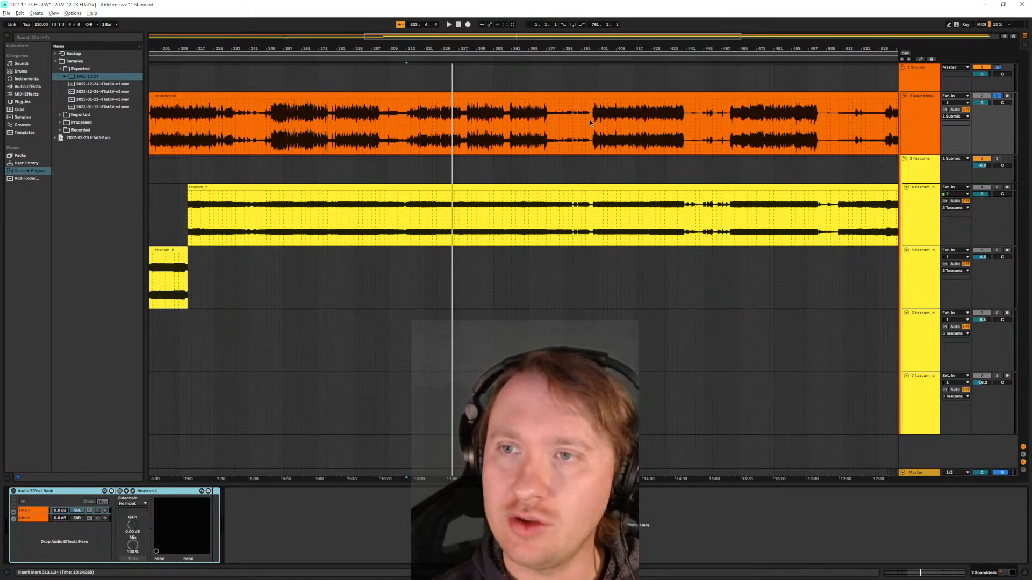
pyautogui.press('w')
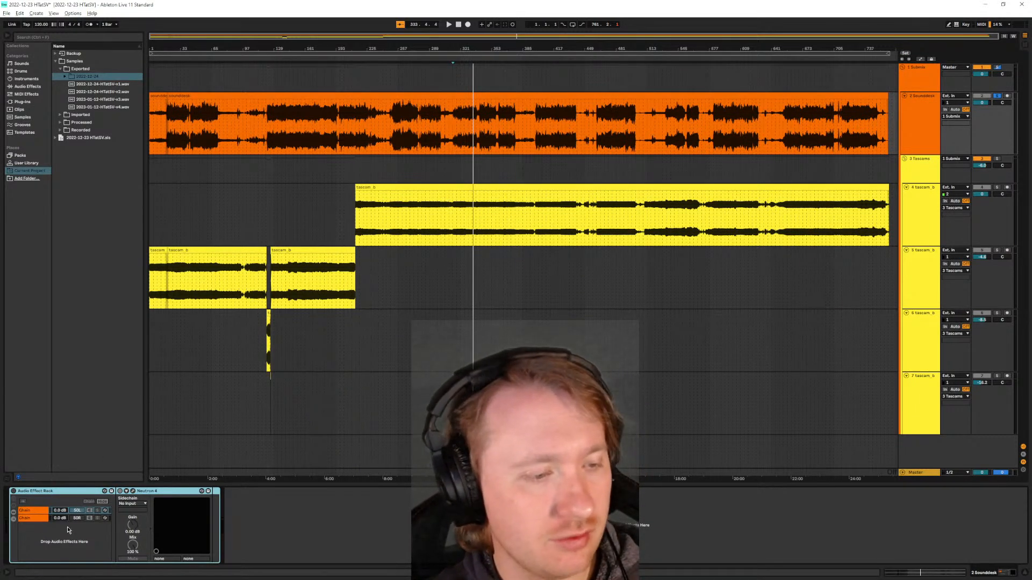
pyautogui.click(37, 512)
pyautogui.click(39, 519)
pyautogui.click(92, 518)
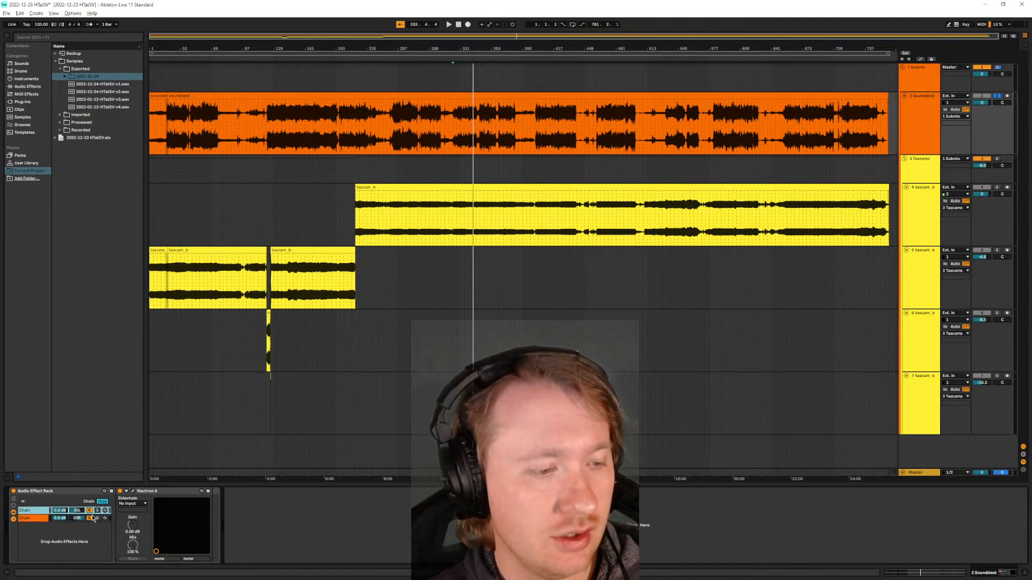
pyautogui.click(32, 519)
pyautogui.click(155, 502)
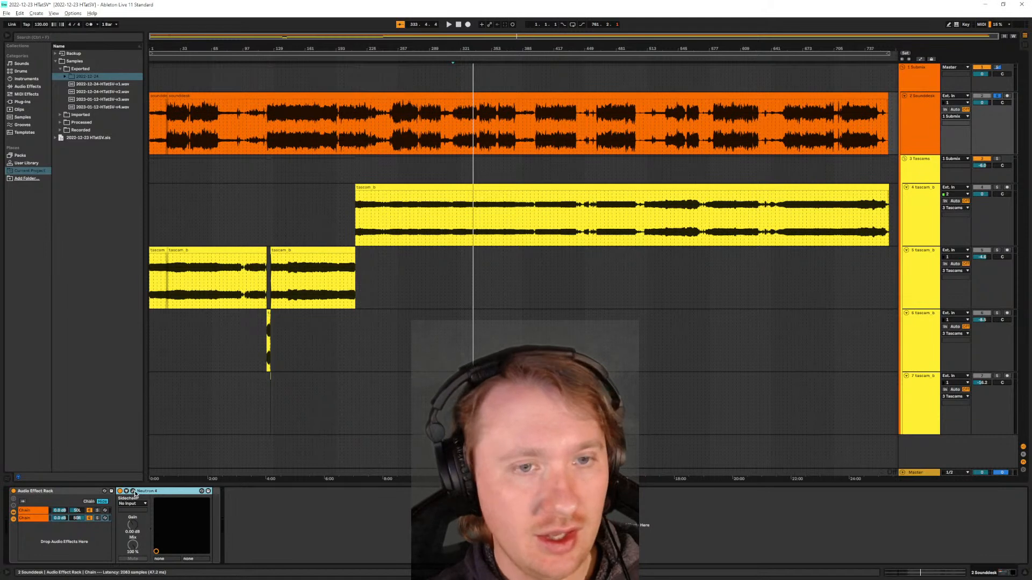
# - Open the Sounddesk's Neutron 4 window, check its assistant view, and return to the detailed module view
pyautogui.click(133, 492)
pyautogui.moveTo(215, 101); pyautogui.dragTo(383, 116)
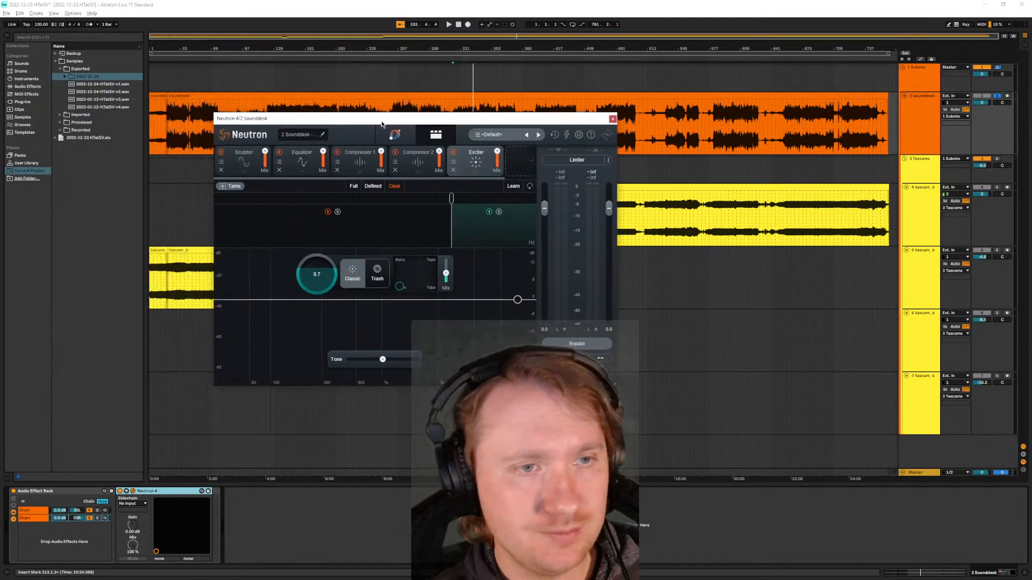
pyautogui.click(392, 136)
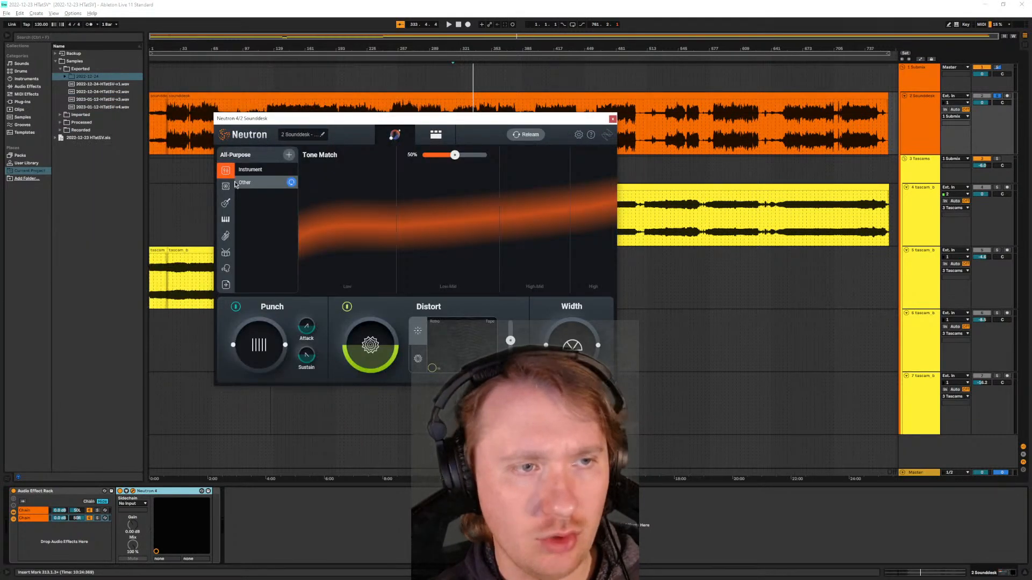
pyautogui.click(440, 135)
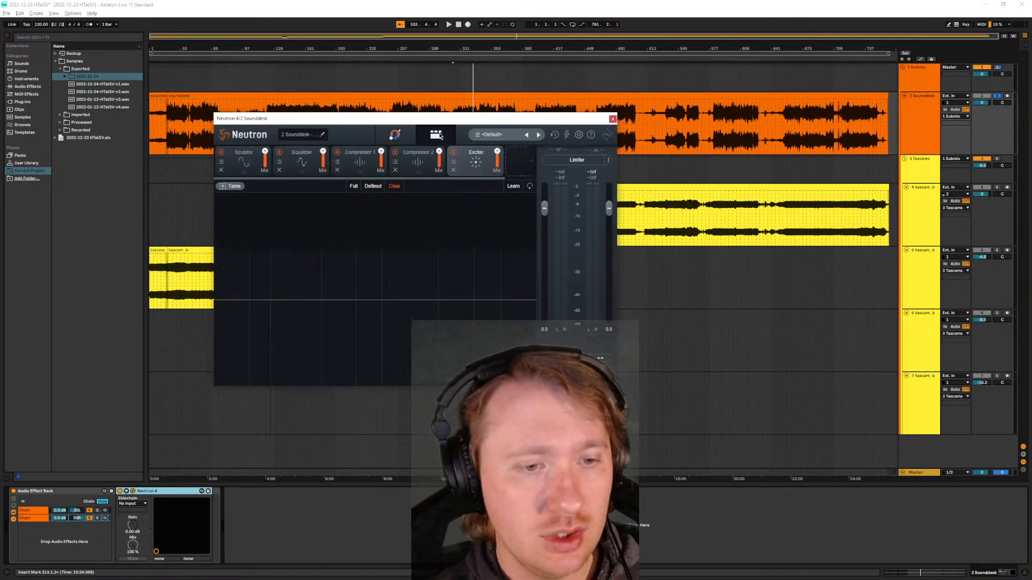
pyautogui.moveTo(430, 122); pyautogui.dragTo(477, 195)
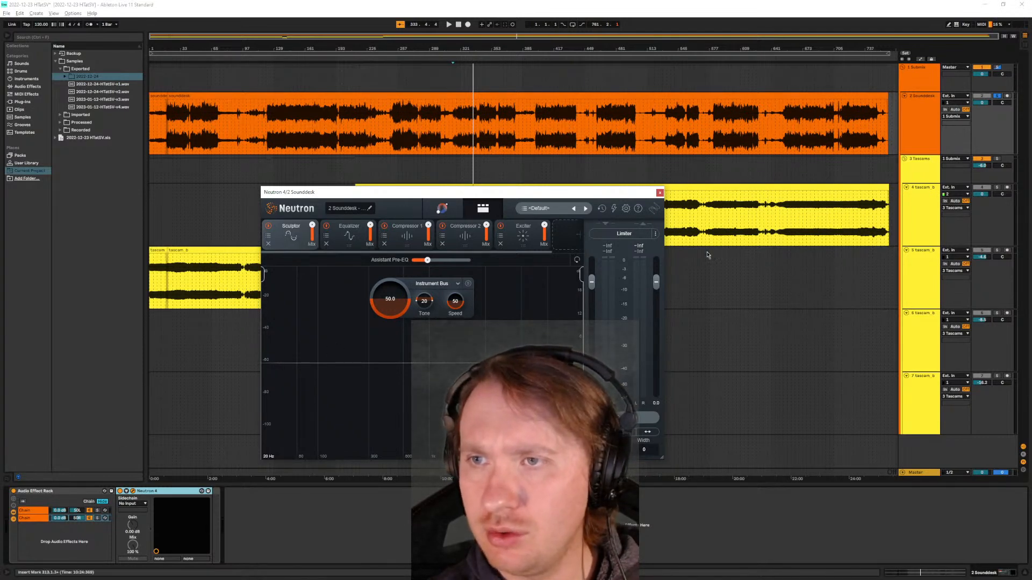
# - Play the Sounddesk recording, comparing its Audio Effect Rack off and on while viewing Neutron 4's Equalizer, Compressor 2 and Exciter
pyautogui.press('space')
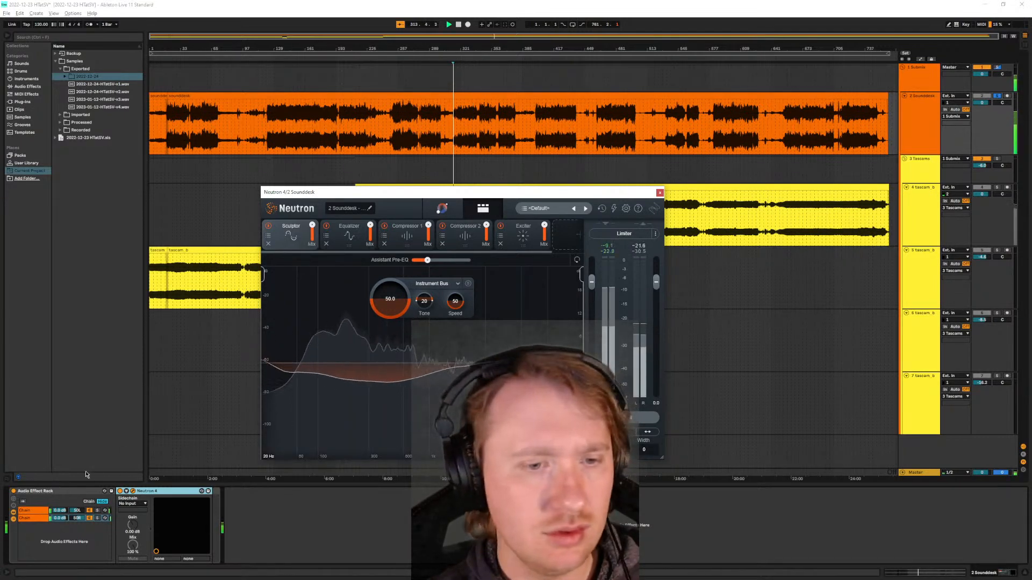
pyautogui.click(14, 493)
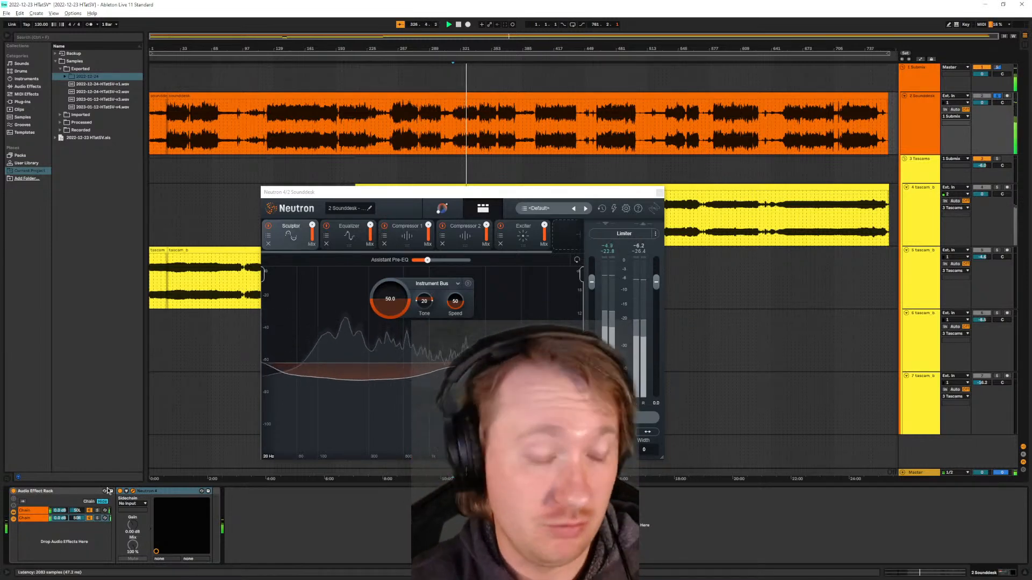
pyautogui.click(353, 238)
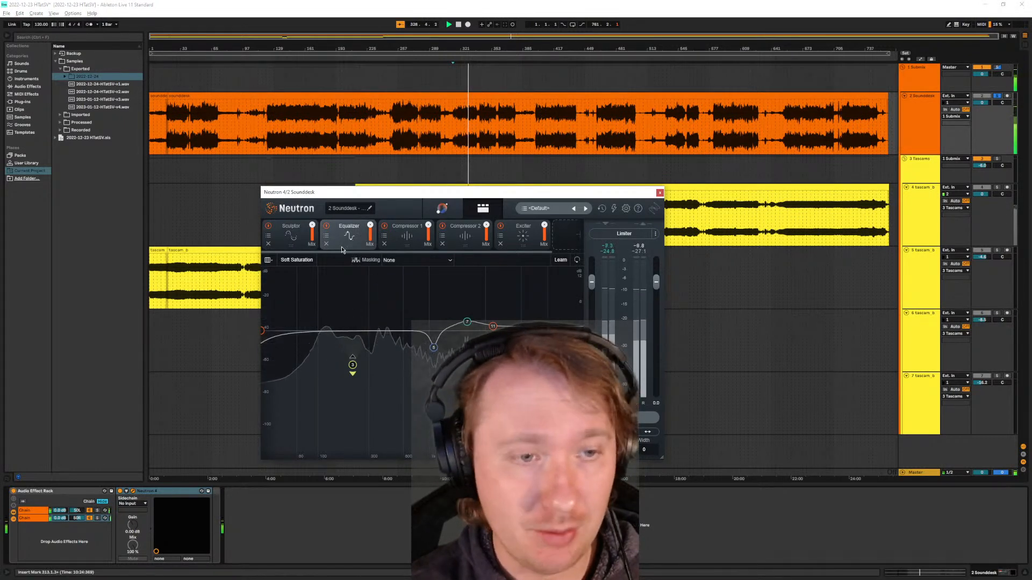
pyautogui.click(460, 237)
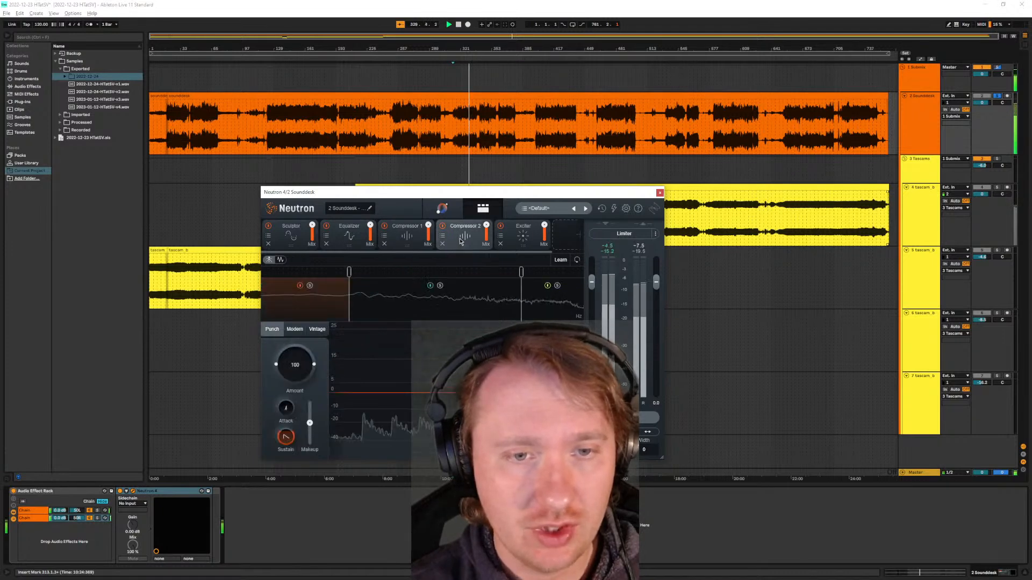
pyautogui.click(522, 236)
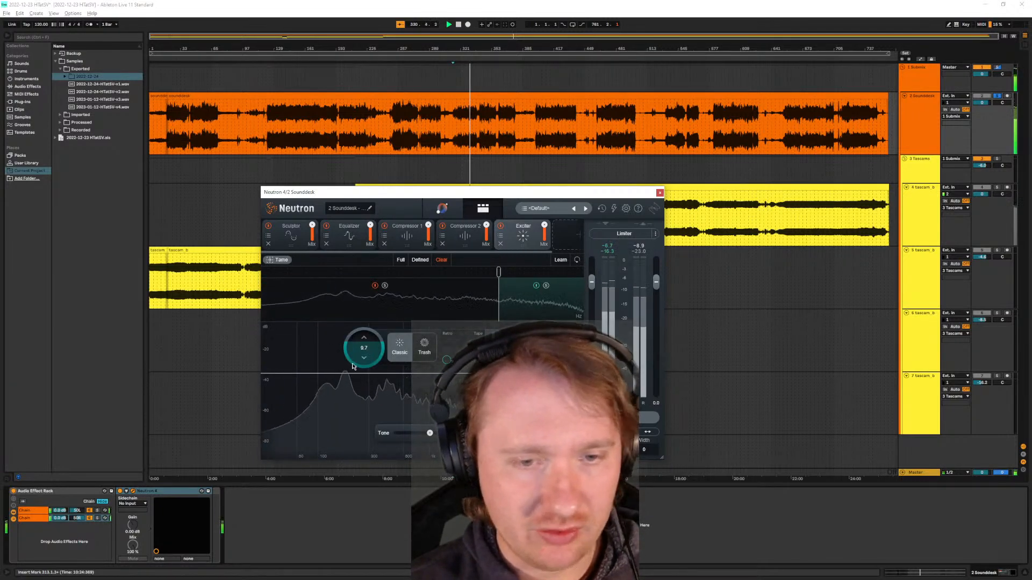
pyautogui.click(14, 491)
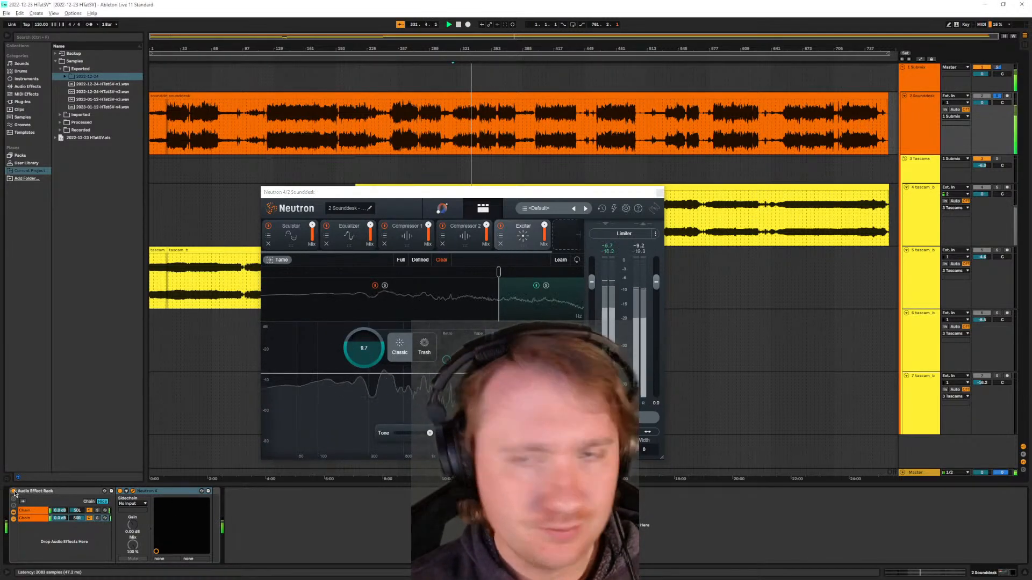
pyautogui.click(14, 492)
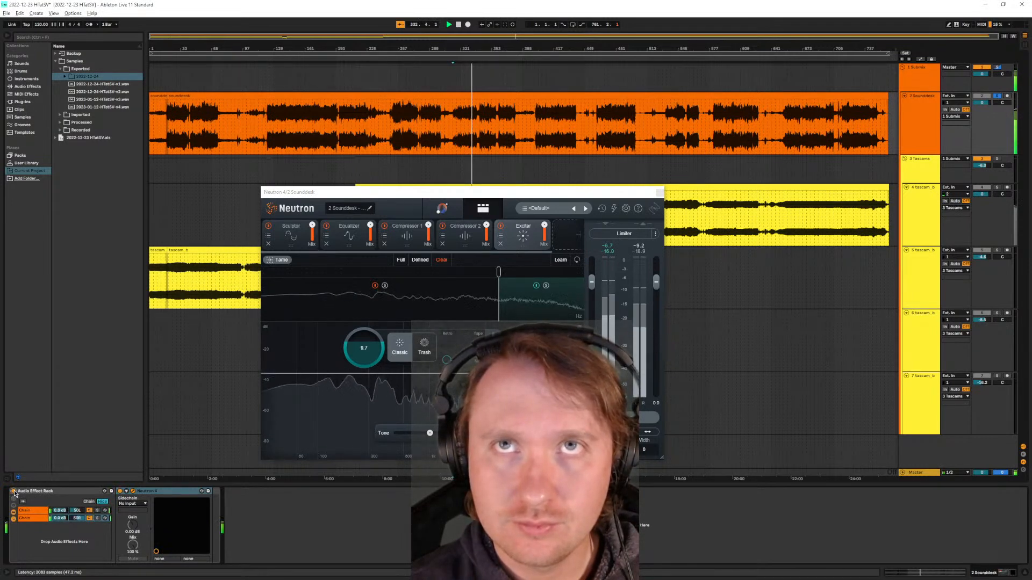
# - Compare the Sounddesk once more with its Audio Effect Rack off and on, and close the Neutron 4 window
pyautogui.click(14, 491)
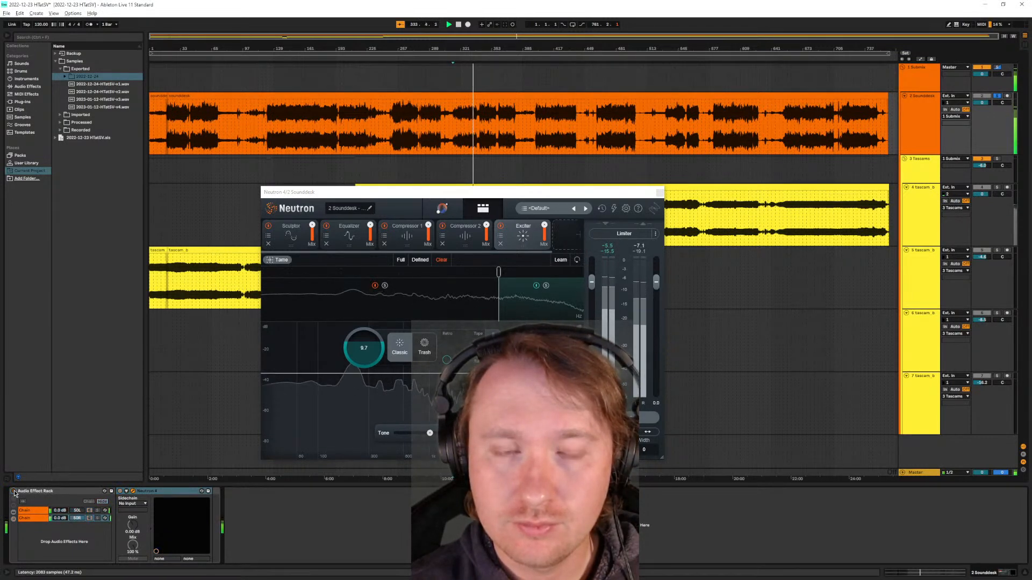
pyautogui.click(14, 492)
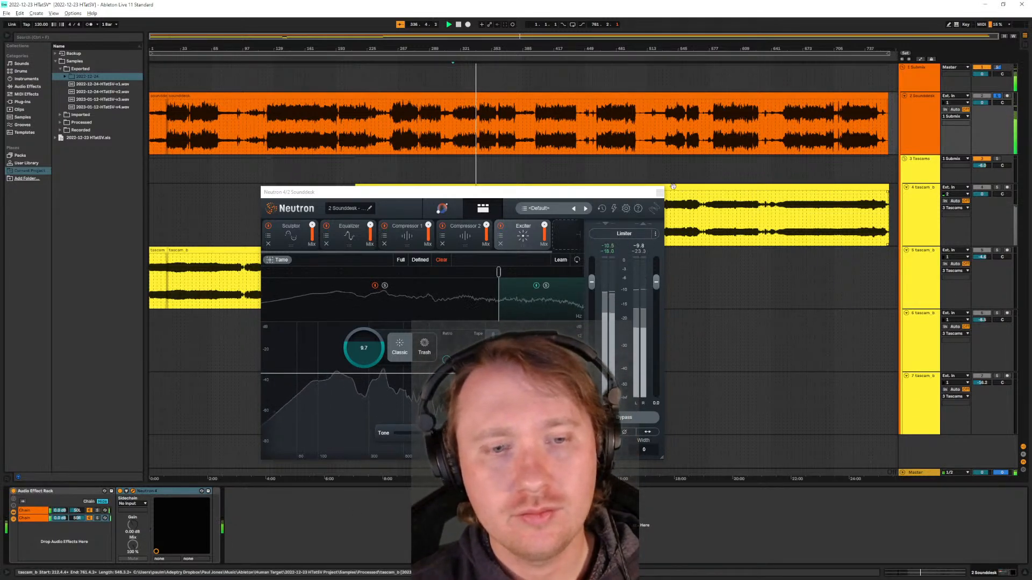
pyautogui.click(660, 196)
# - Lower the Sounddesk track's volume to -10.9 dB
pyautogui.moveTo(982, 106); pyautogui.dragTo(983, 114)
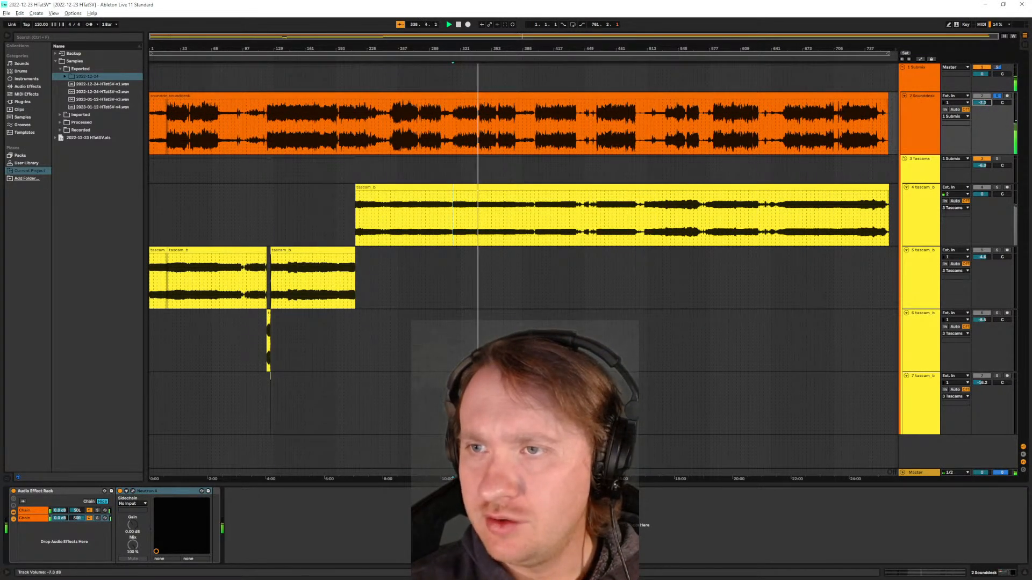
pyautogui.moveTo(982, 102); pyautogui.dragTo(982, 102)
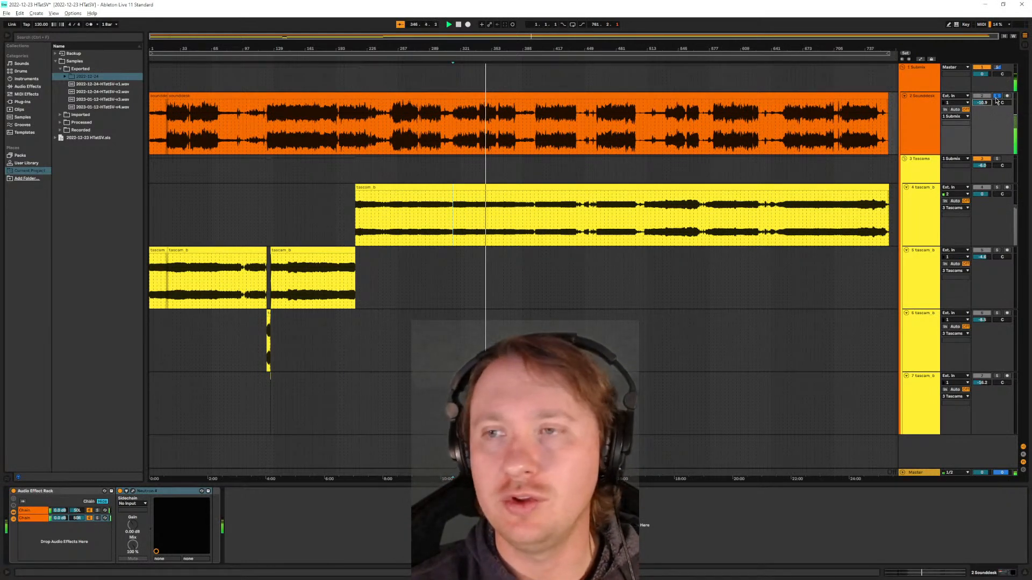
# - Compare the blend with its sources by soloing the Submix, the Sounddesk and the Tascams in turn, finishing on the Submix
pyautogui.click(923, 82)
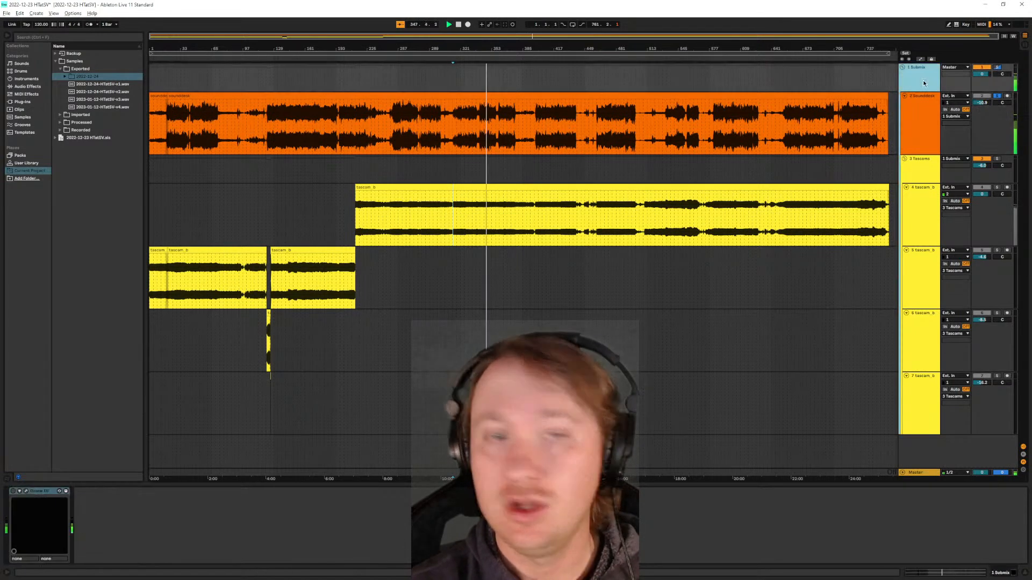
pyautogui.click(997, 68)
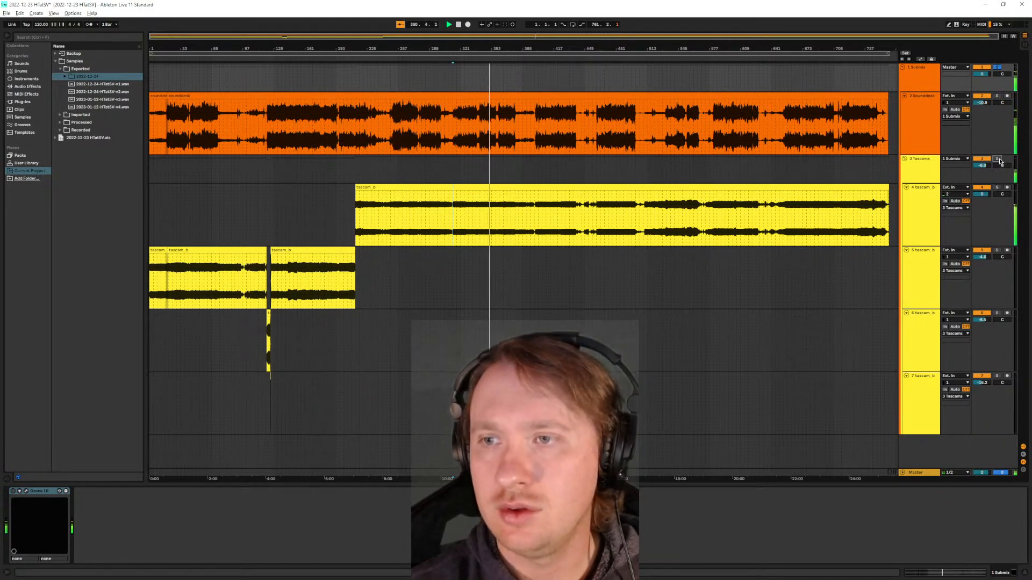
pyautogui.click(998, 96)
pyautogui.click(998, 97)
pyautogui.click(997, 96)
pyautogui.click(998, 160)
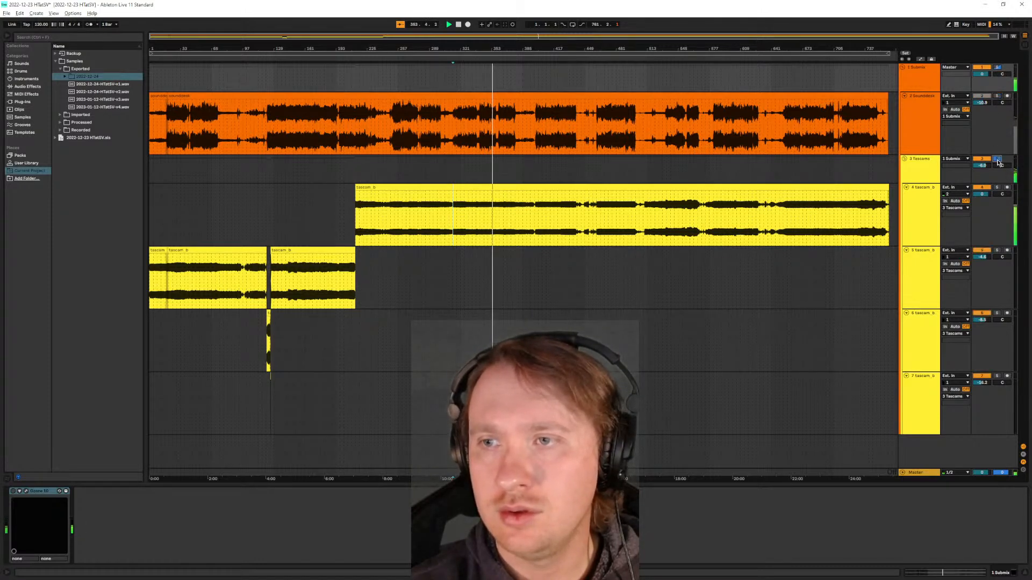
pyautogui.click(997, 69)
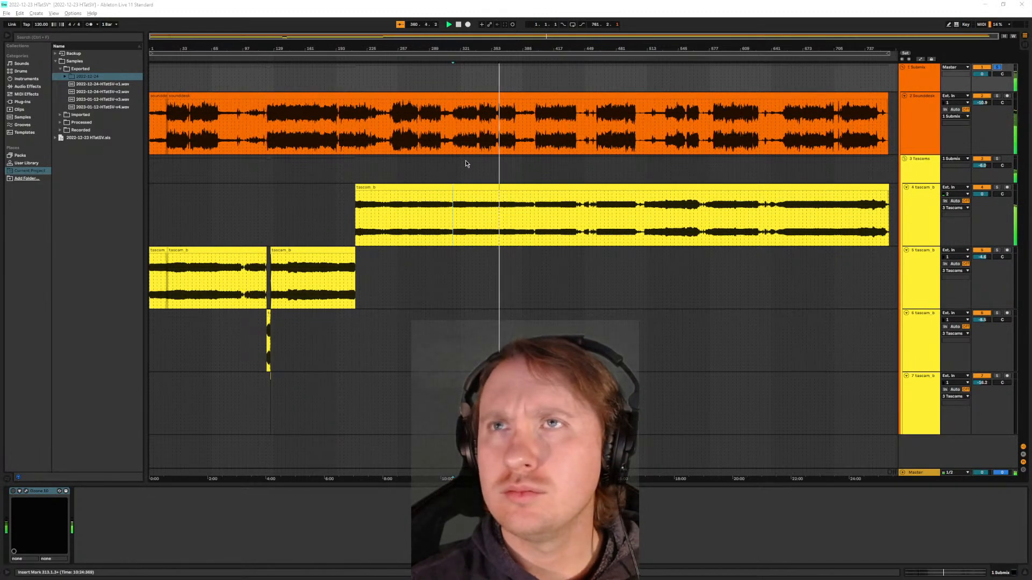
# - Restart playback of the Submix from around bar 312, and solo the Sounddesk track
pyautogui.click(469, 175)
pyautogui.scroll(3, 443, 174)
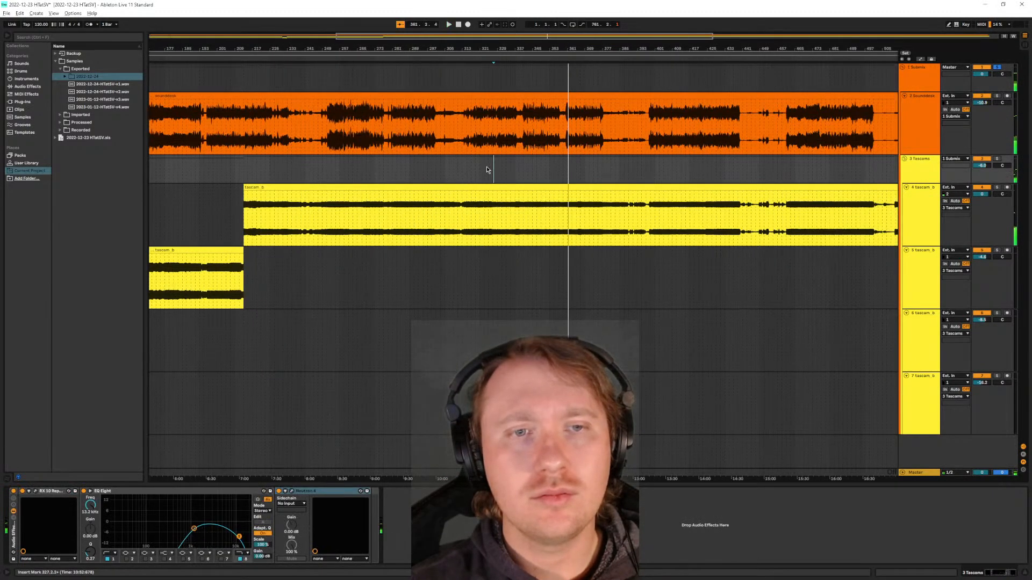
pyautogui.click(463, 152)
pyautogui.press('space')
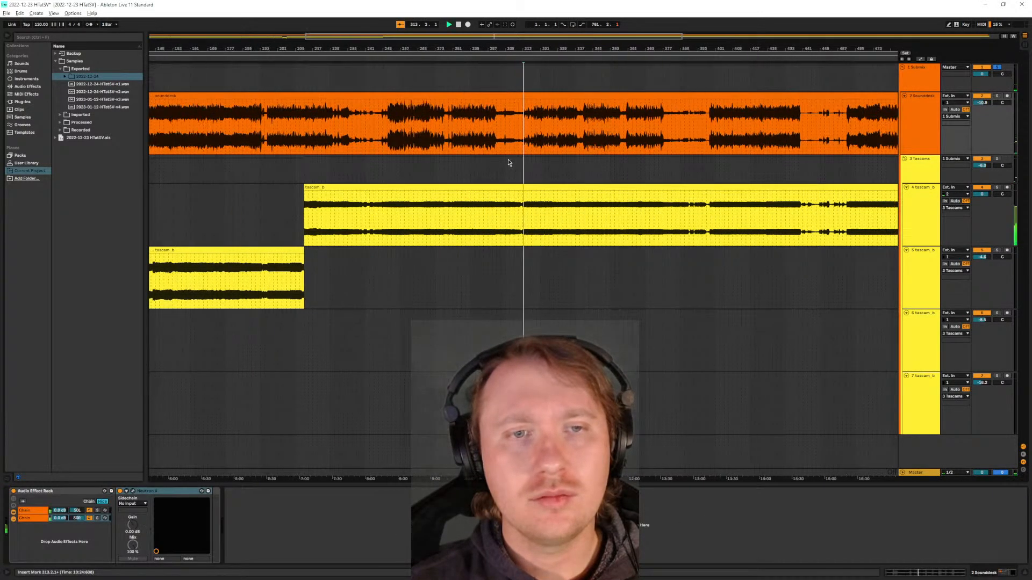
pyautogui.click(997, 97)
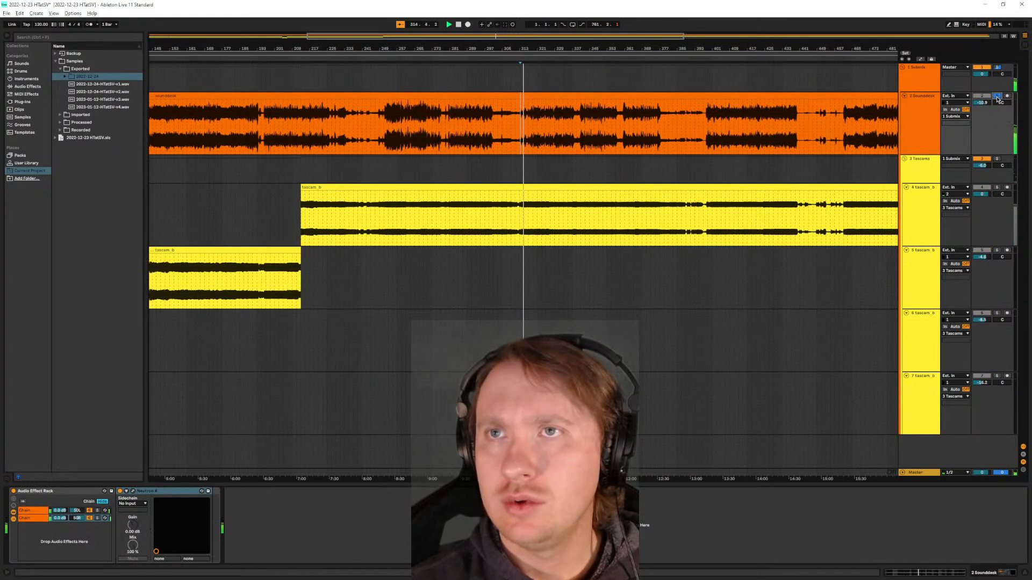
# - Play from near bar 340 and compare the soloed Sounddesk with the full mix, leaving its solo off
pyautogui.scroll(3, 573, 137)
pyautogui.click(576, 145)
pyautogui.press('space')
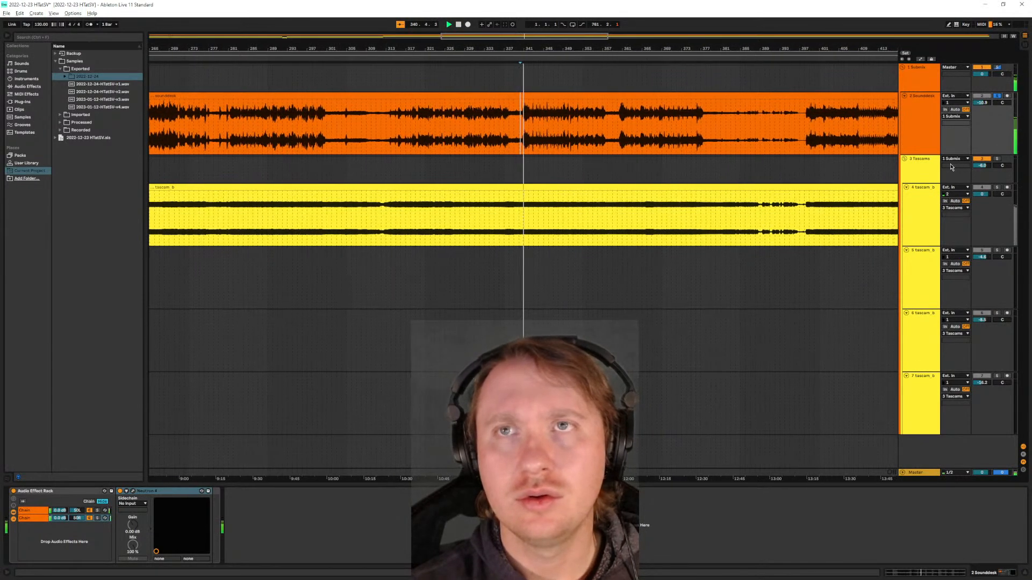
pyautogui.click(997, 97)
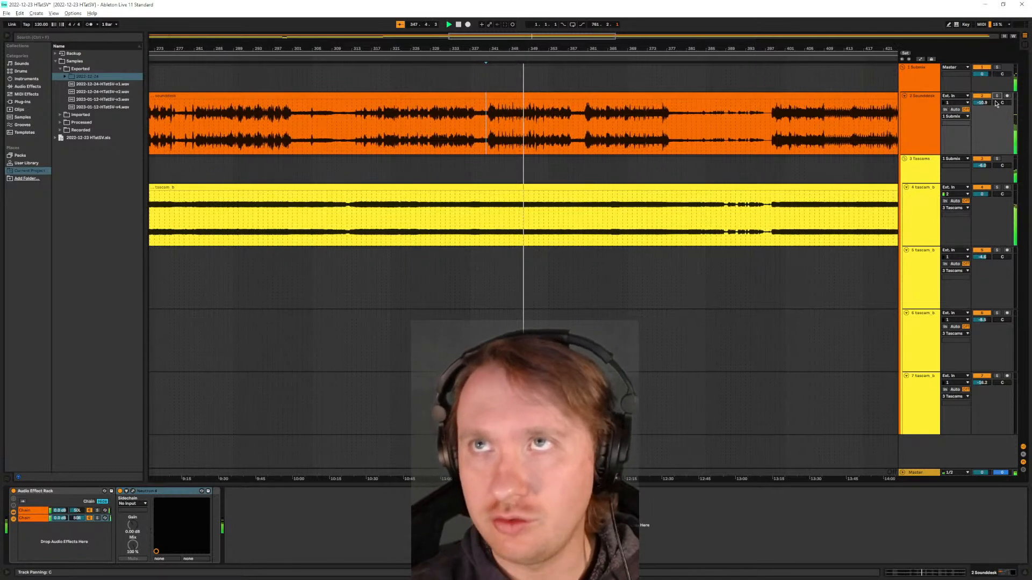
pyautogui.click(997, 96)
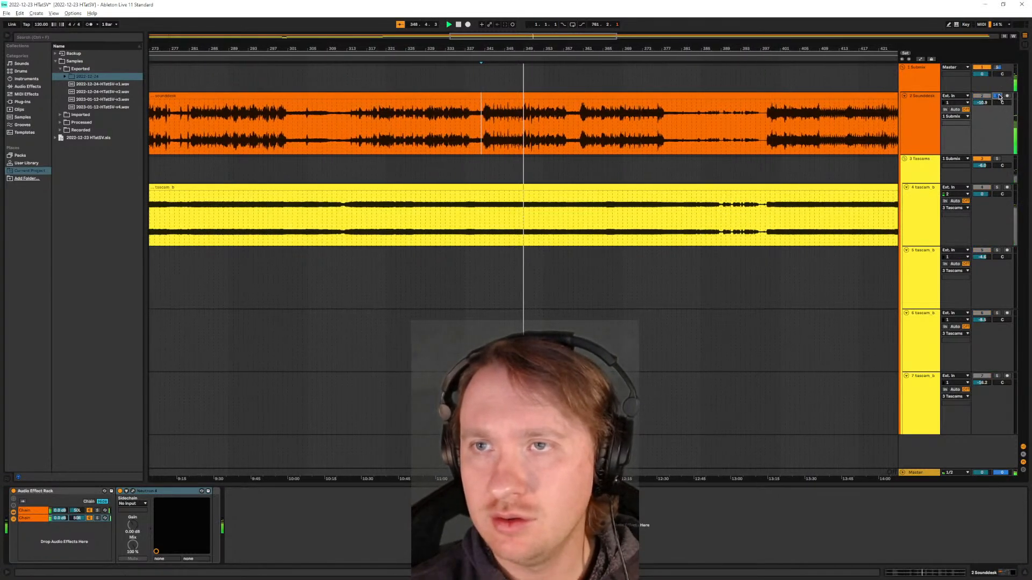
pyautogui.click(998, 97)
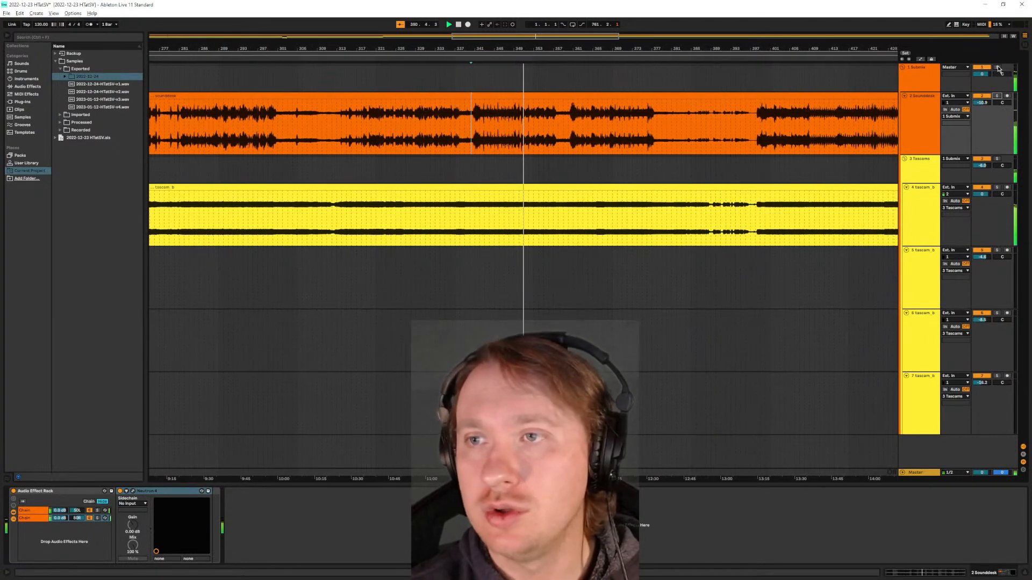
# - Stop playback, enable Ozone 10 on the Submix track, and open its plug-in window over the arrangement
pyautogui.click(996, 75)
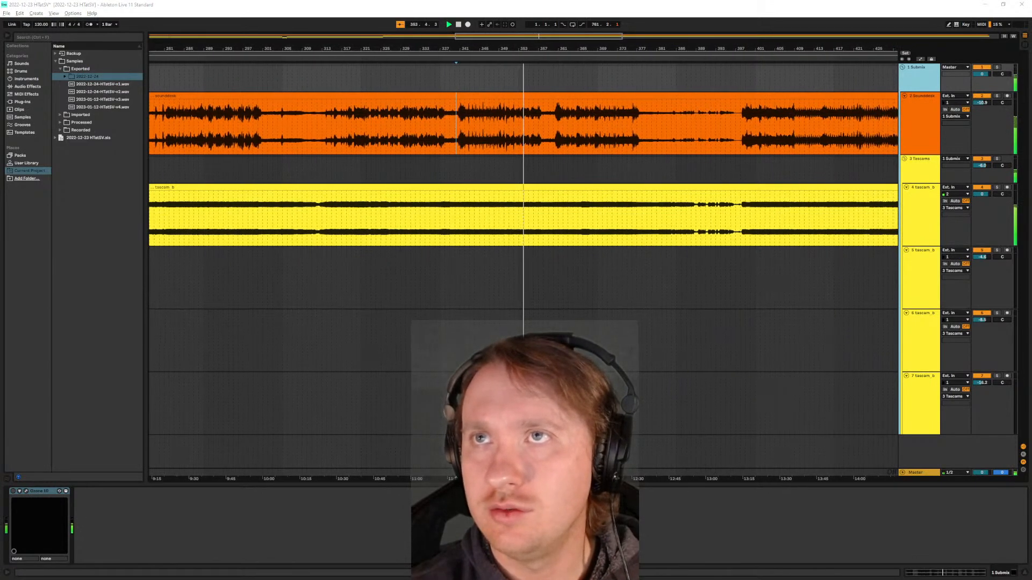
pyautogui.click(934, 101)
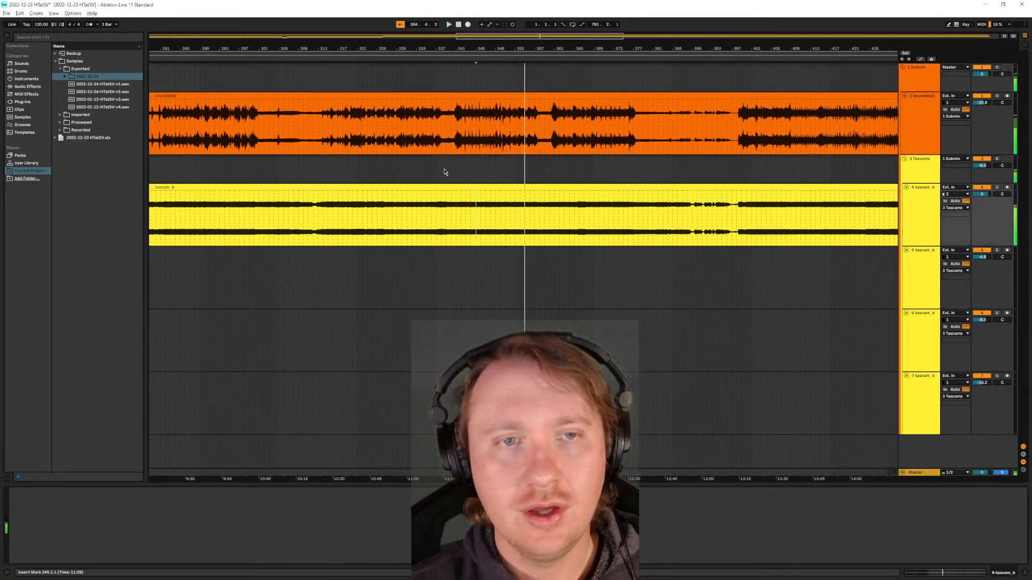
pyautogui.click(917, 76)
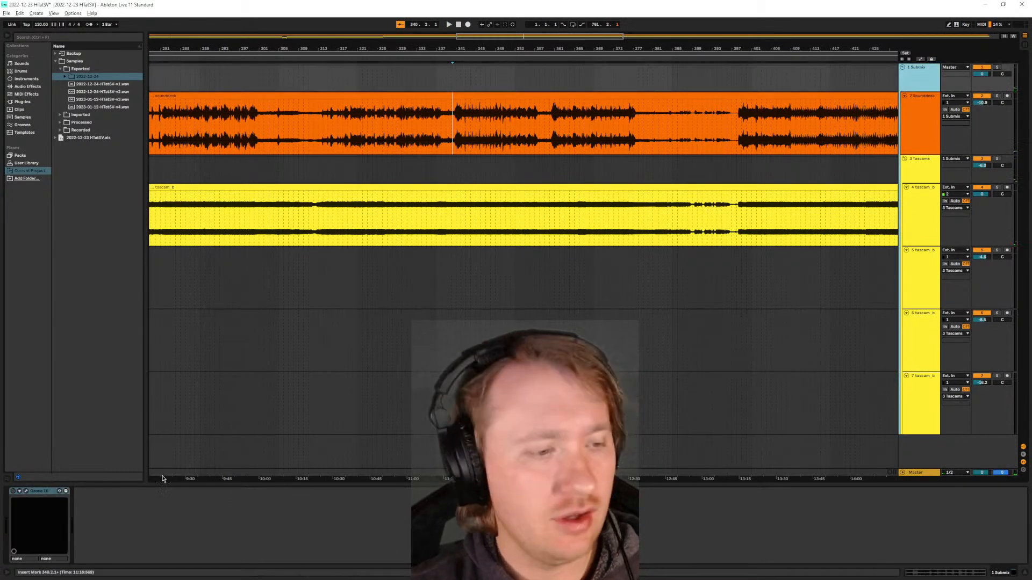
pyautogui.click(22, 496)
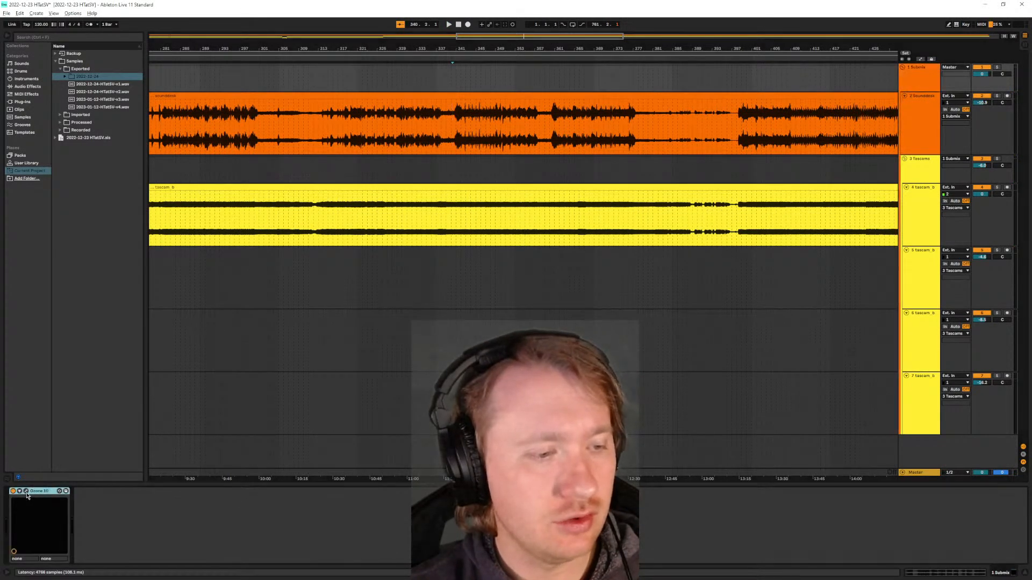
pyautogui.doubleClick(33, 491)
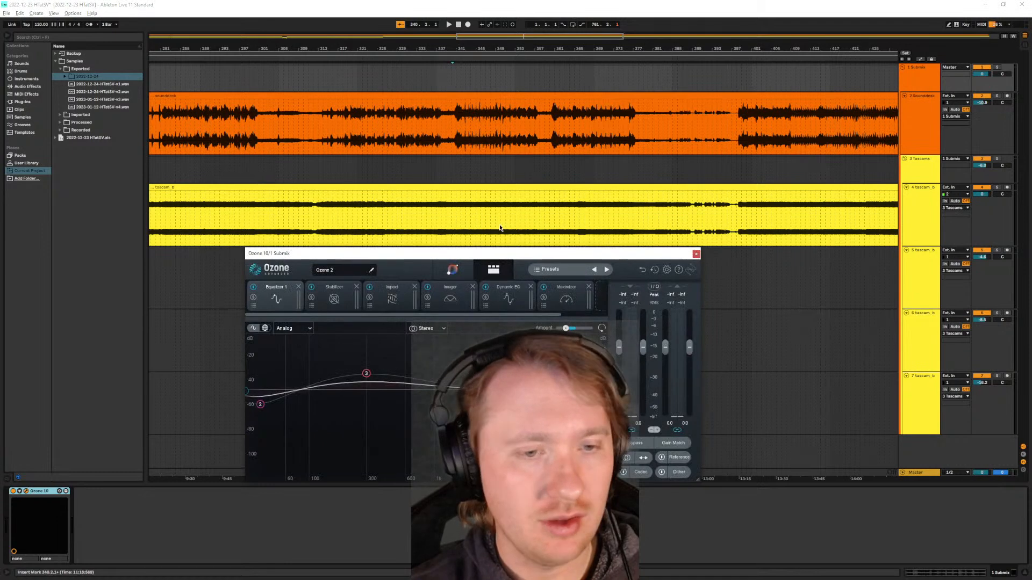
pyautogui.moveTo(426, 255); pyautogui.dragTo(500, 107)
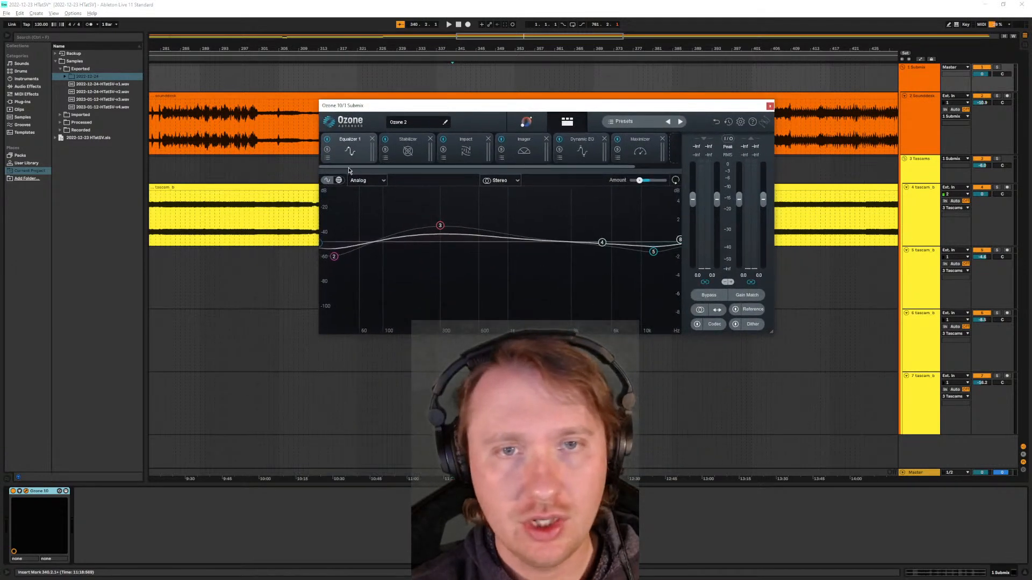
# - Check Ozone 10's assistant view, and inspect the Maximizer and the Reference track view in the detailed module view
pyautogui.click(526, 121)
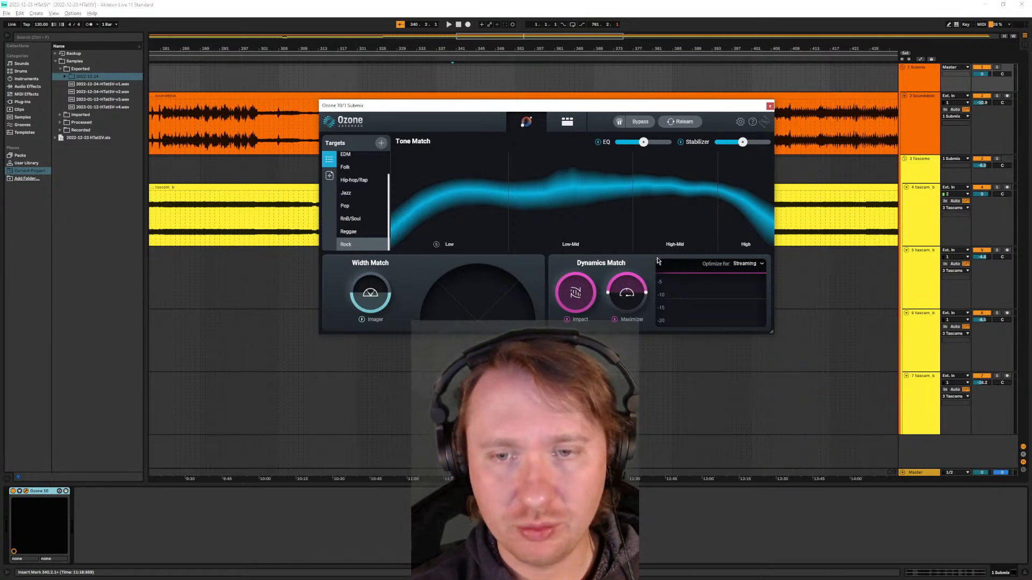
pyautogui.click(567, 121)
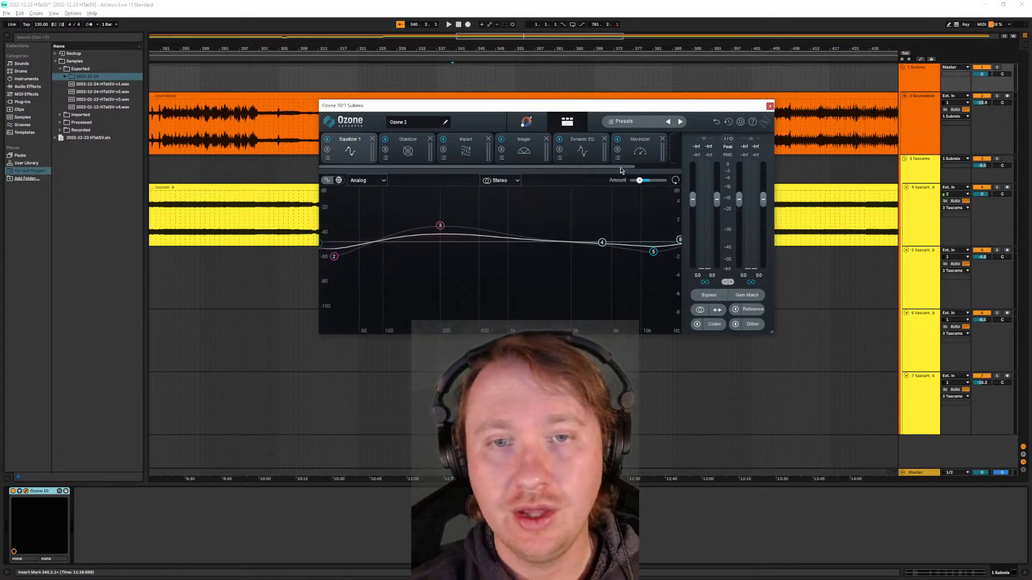
pyautogui.moveTo(621, 167); pyautogui.dragTo(678, 168)
pyautogui.click(592, 157)
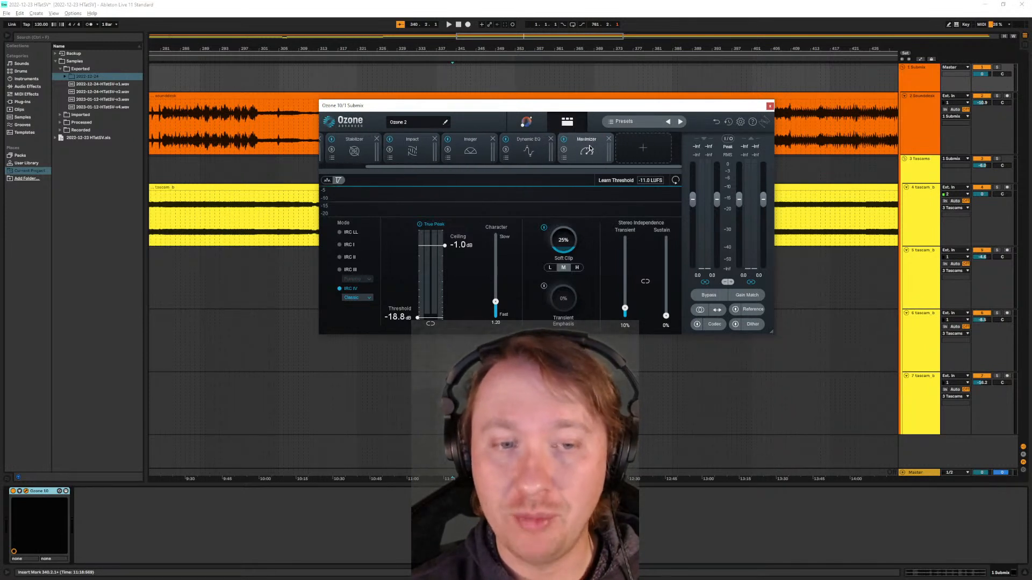
pyautogui.click(753, 310)
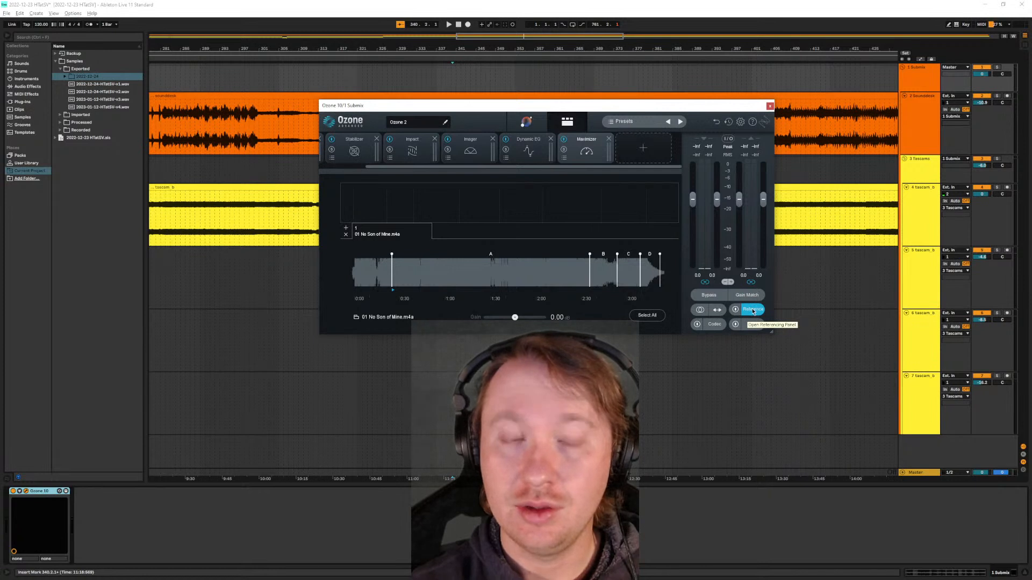
pyautogui.click(596, 145)
# - Review Ozone 10's module chain from Equalizer 1 through Stabilizer, Impact, Imager and Dynamic EQ to Maximizer
pyautogui.moveTo(489, 166); pyautogui.dragTo(404, 173)
pyautogui.click(350, 150)
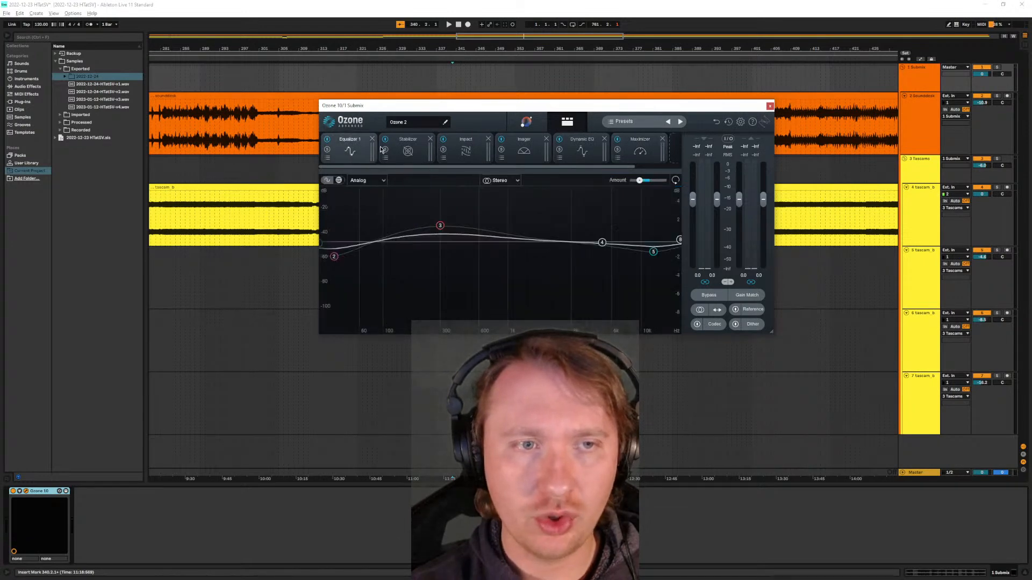
pyautogui.click(412, 155)
pyautogui.click(351, 144)
pyautogui.click(409, 151)
pyautogui.click(445, 153)
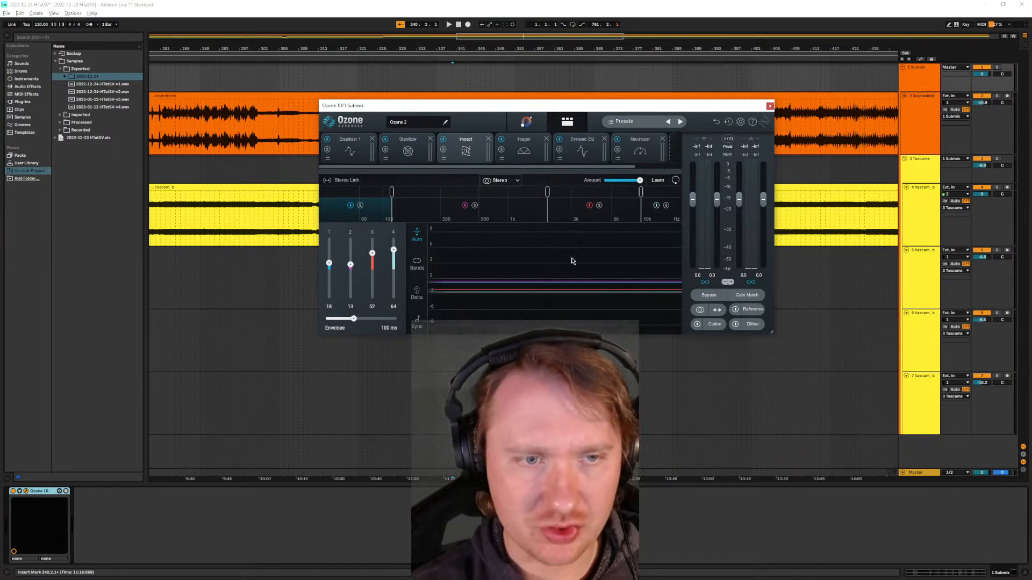
pyautogui.click(523, 151)
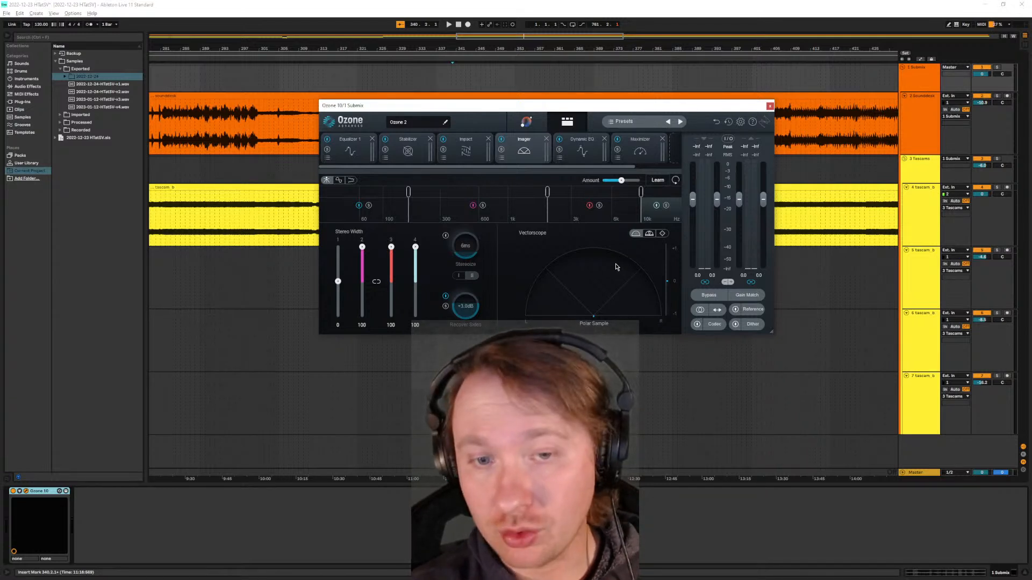
pyautogui.click(580, 156)
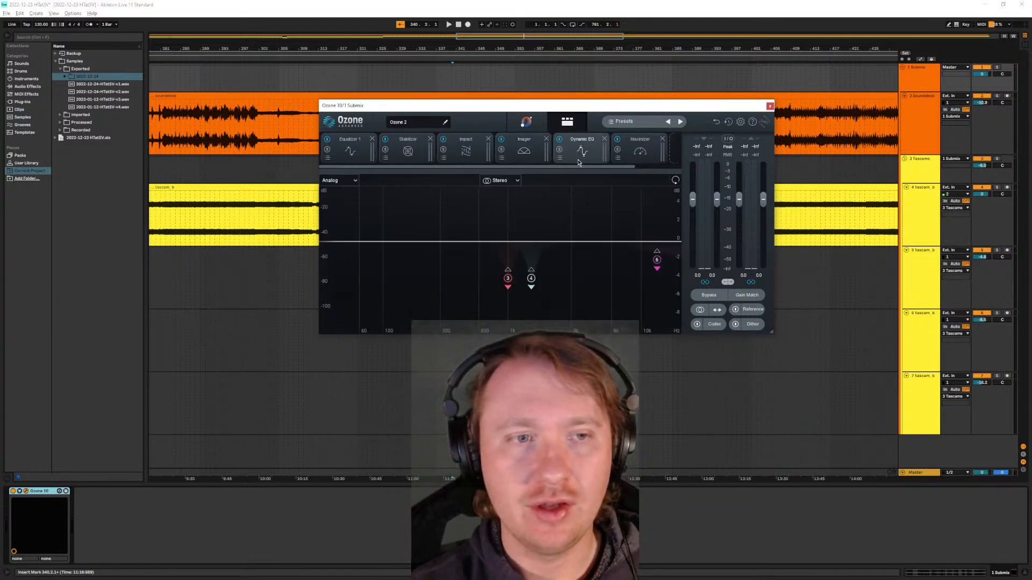
pyautogui.click(634, 155)
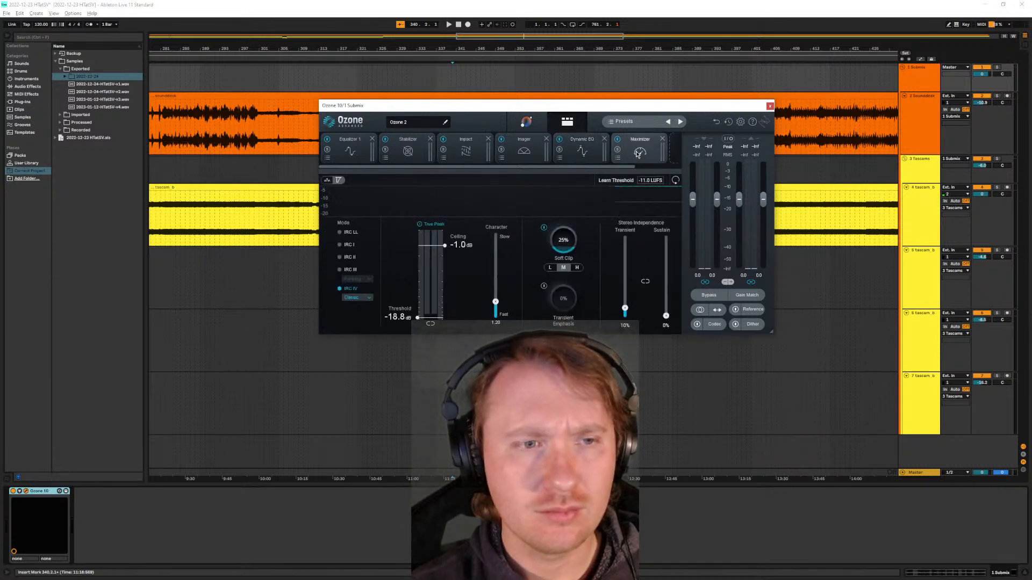
pyautogui.click(524, 151)
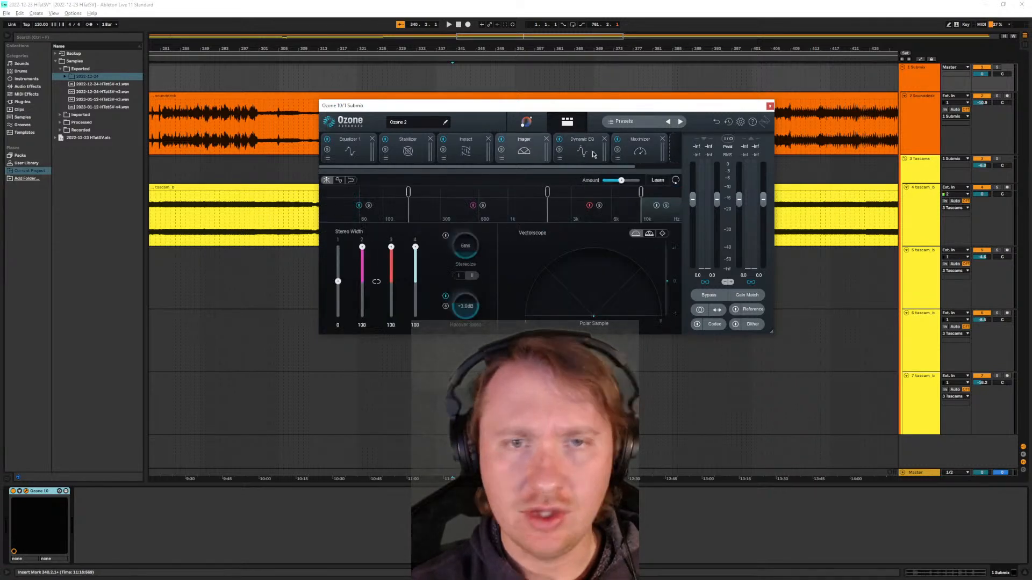
pyautogui.click(638, 152)
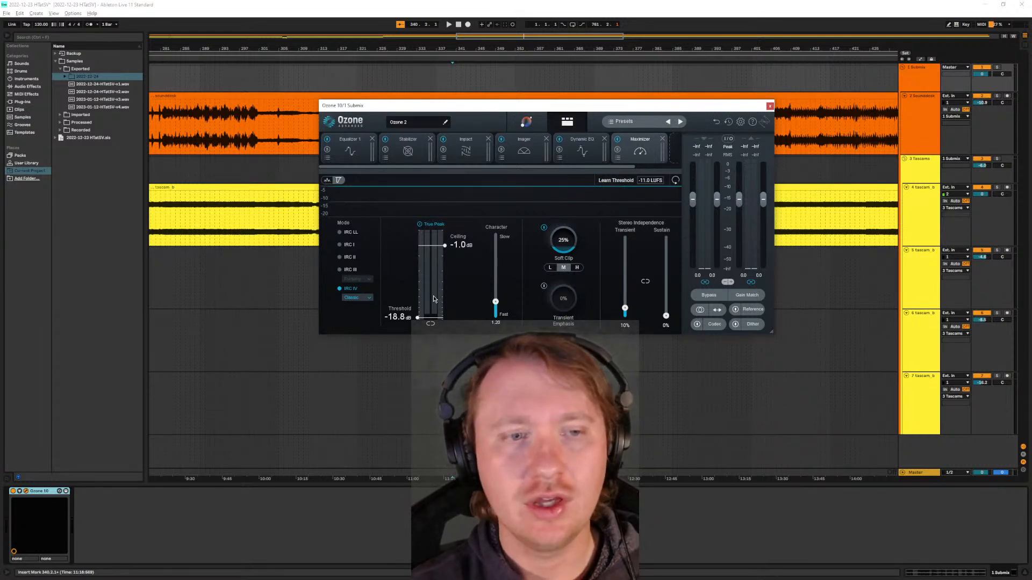
# - Recheck Ozone 10's Reference view, look at the Equalizer presets, and return to the Equalizer 1 module
pyautogui.click(754, 310)
pyautogui.click(755, 310)
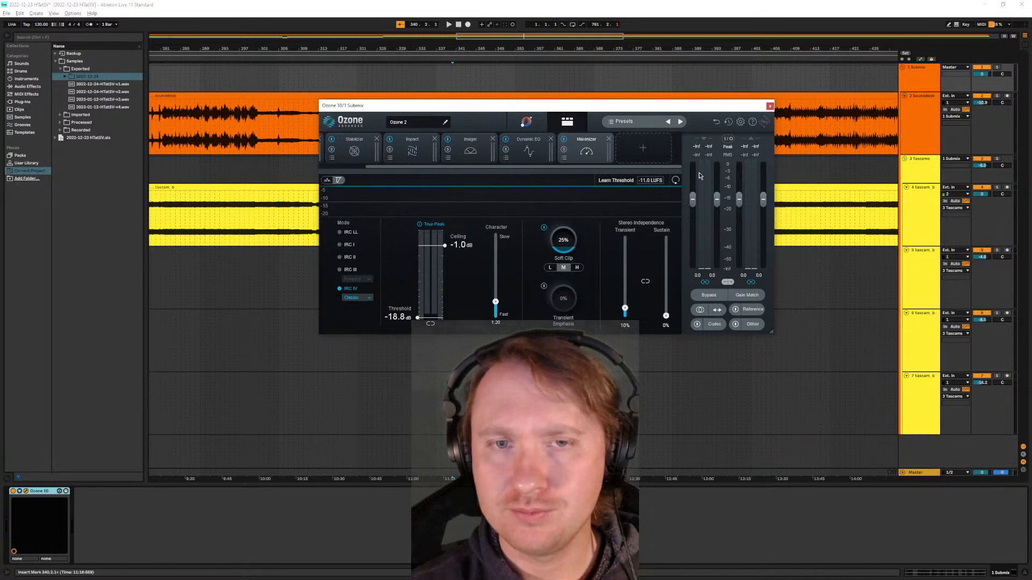
pyautogui.click(328, 157)
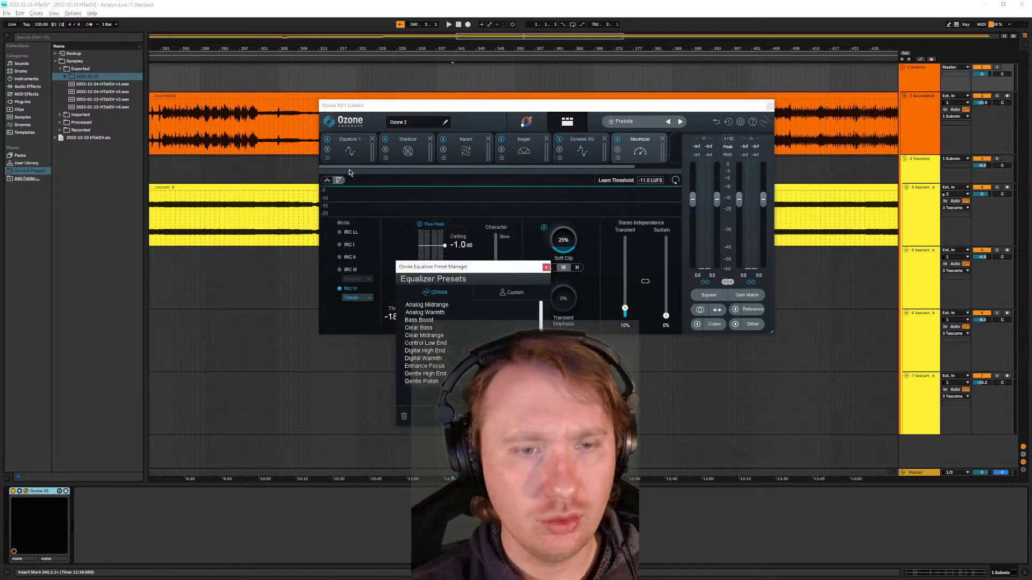
pyautogui.click(349, 153)
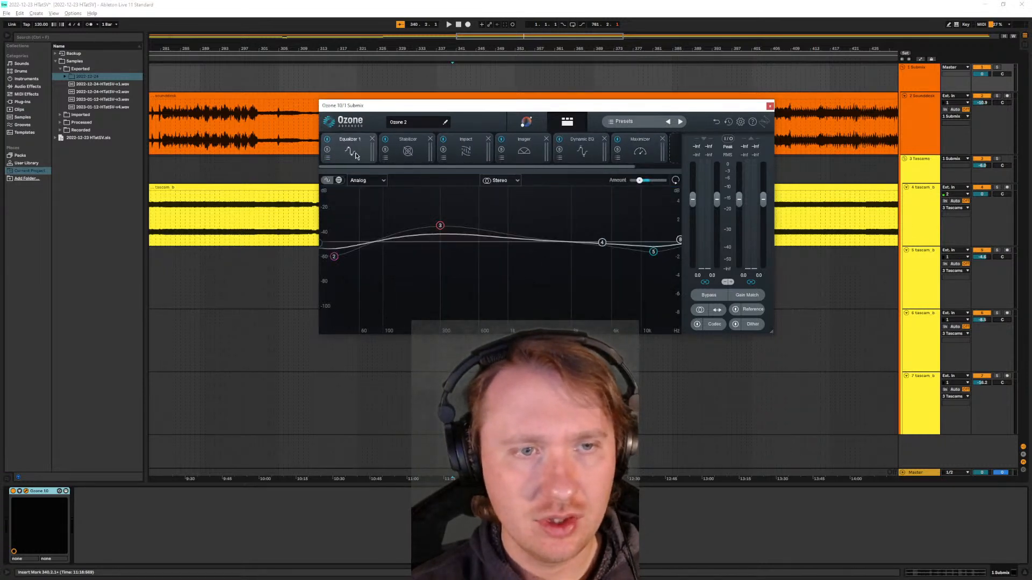
# - Review the settings of Ozone 10's Stabilizer, Impact, Imager, Dynamic EQ and Maximizer modules in chain order
pyautogui.click(396, 150)
pyautogui.click(480, 156)
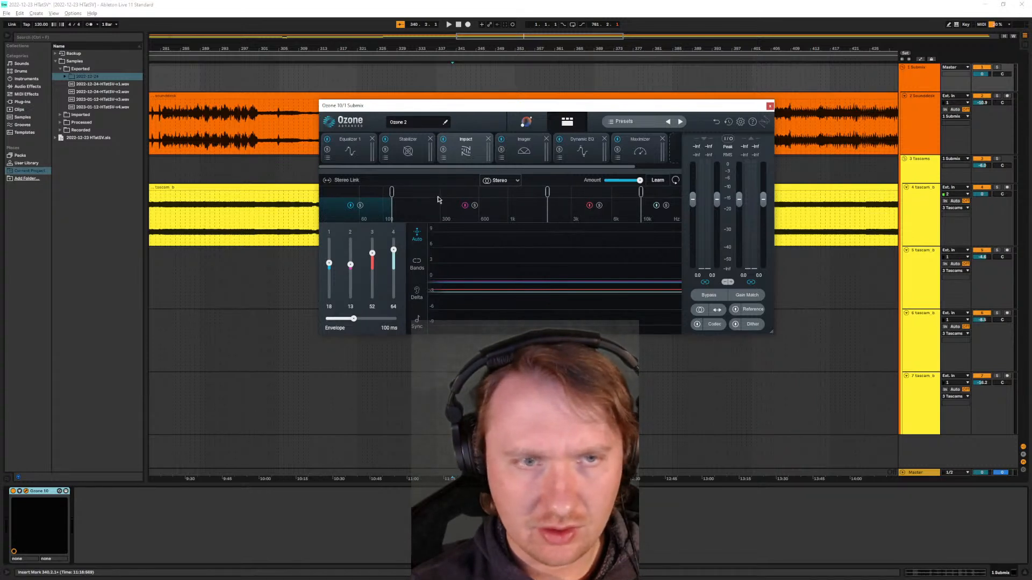
pyautogui.click(522, 154)
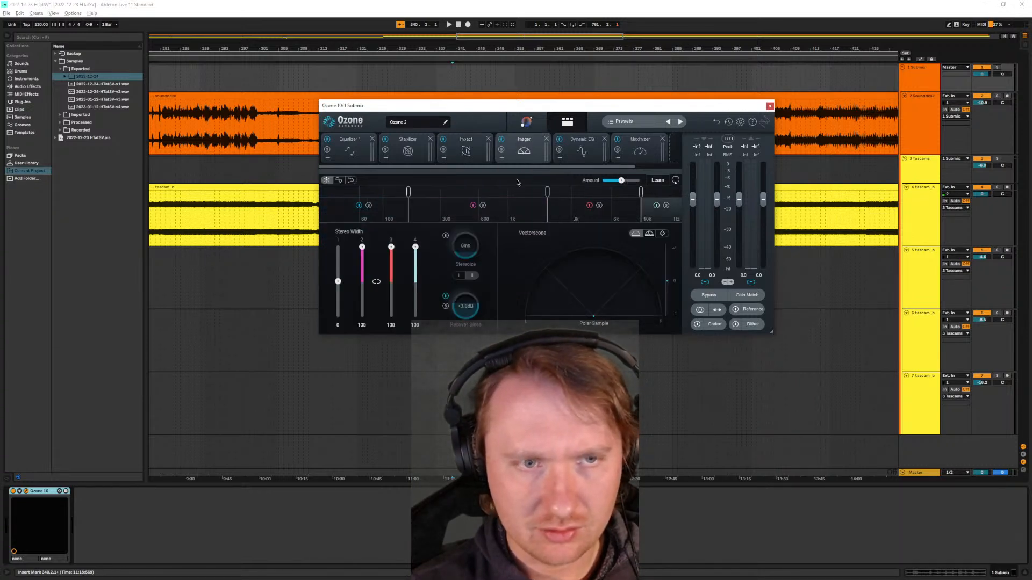
pyautogui.click(576, 158)
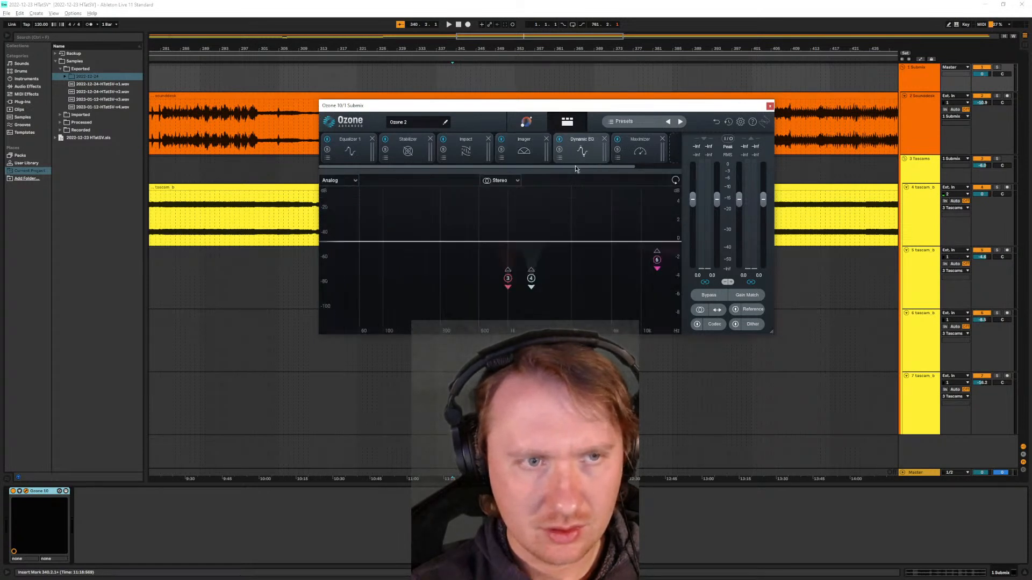
pyautogui.click(641, 151)
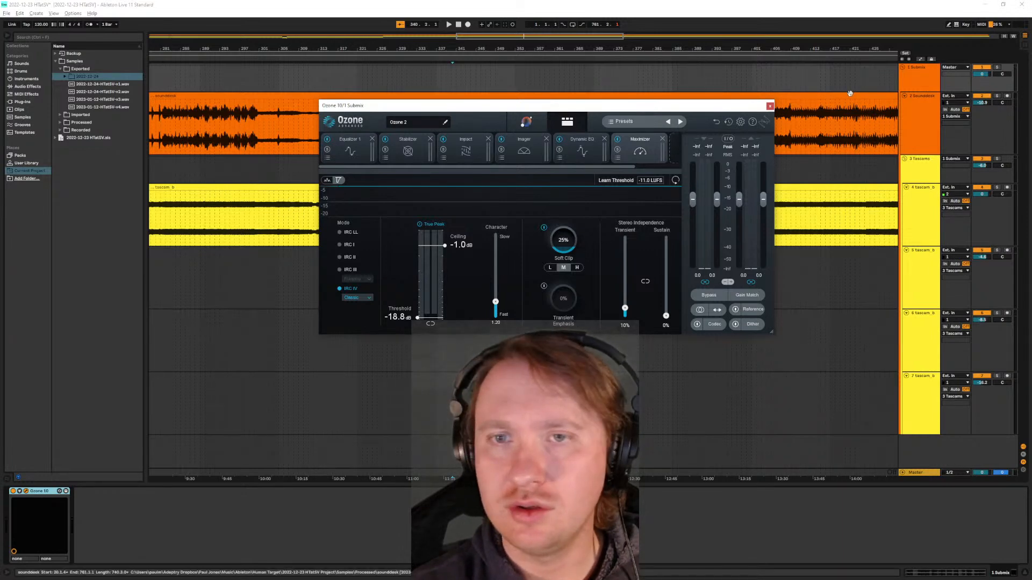
# - Move the Ozone 10 window clear of the Sounddesk clip and play the mastered mix while viewing the Dynamic EQ and Imager modules
pyautogui.moveTo(631, 106); pyautogui.dragTo(593, 233)
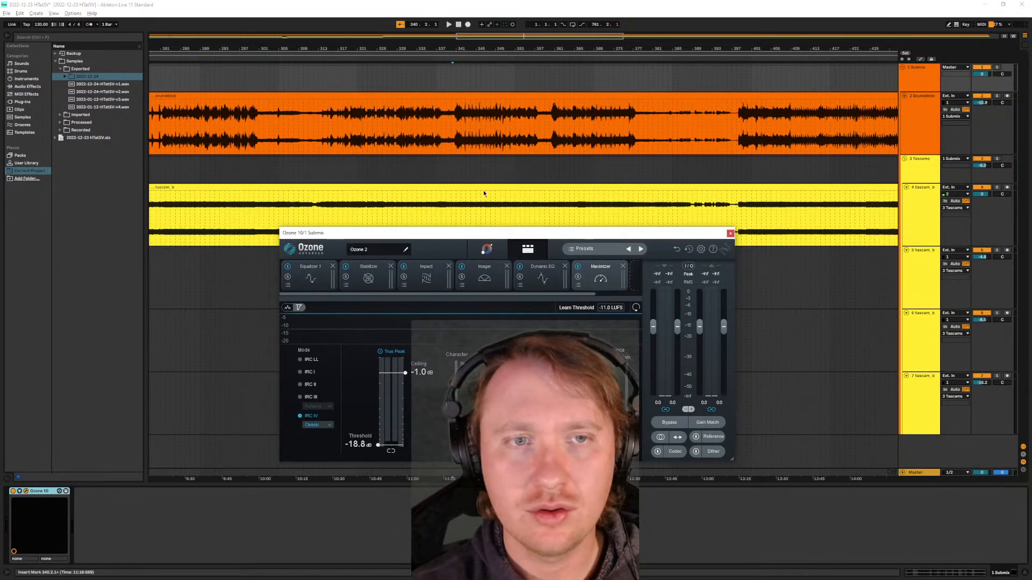
pyautogui.click(450, 144)
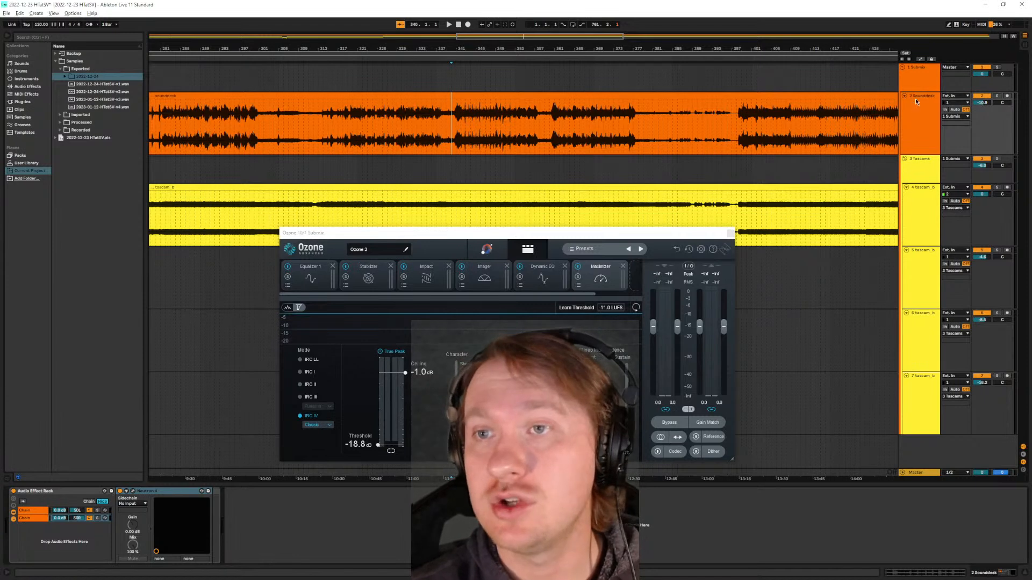
pyautogui.click(927, 78)
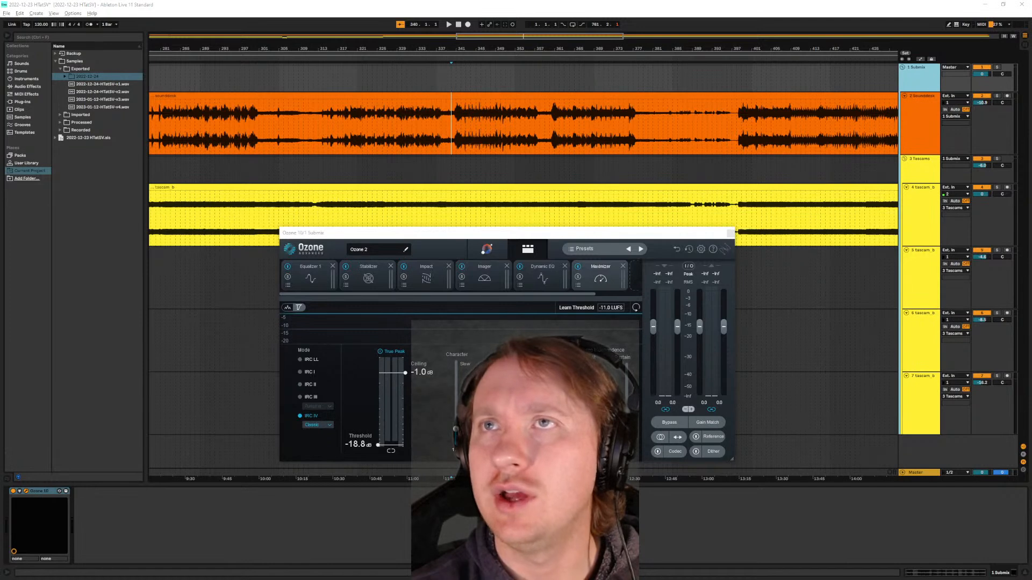
pyautogui.click(454, 144)
pyautogui.press('space')
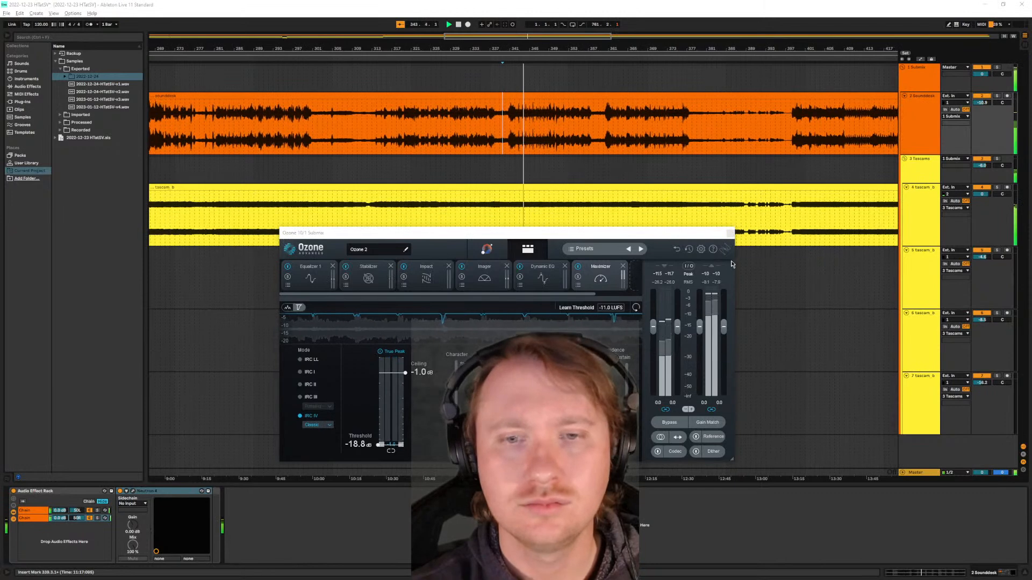
pyautogui.click(542, 280)
pyautogui.click(488, 289)
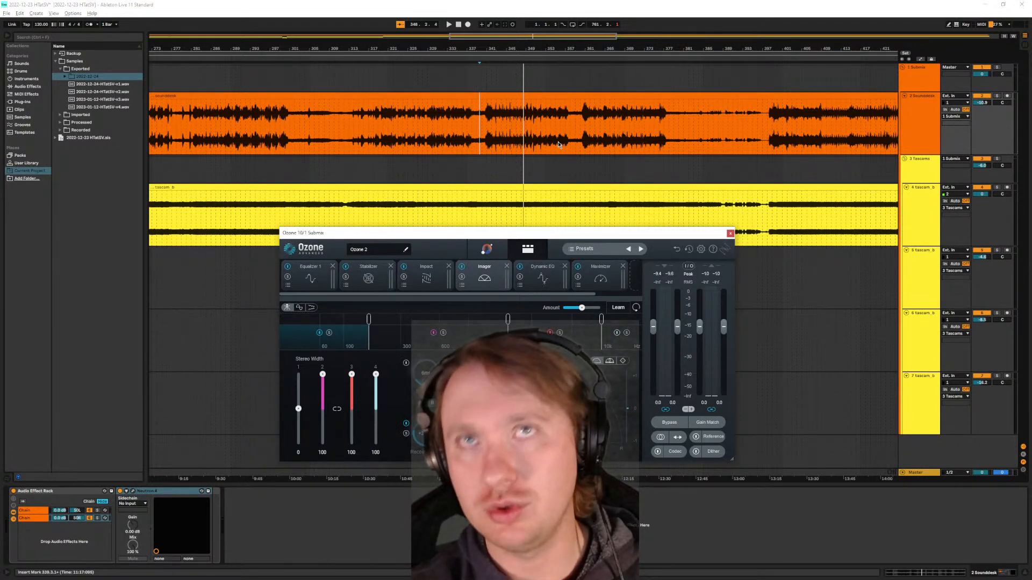
# - Replay the mix from the start of the loud Sounddesk passage, soloing the Imager's lowest band and checking its stereo width
pyautogui.click(487, 141)
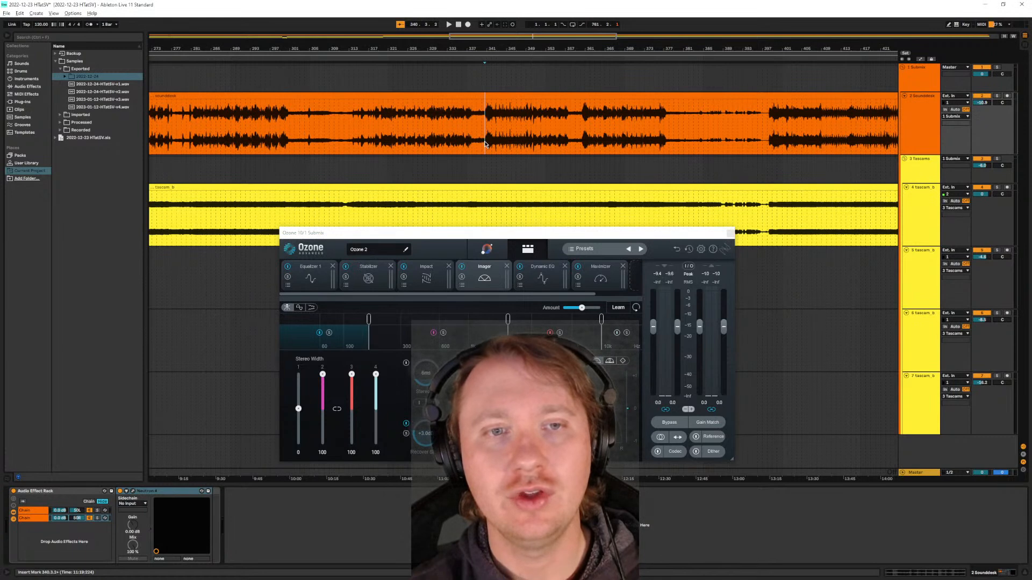
pyautogui.press('space')
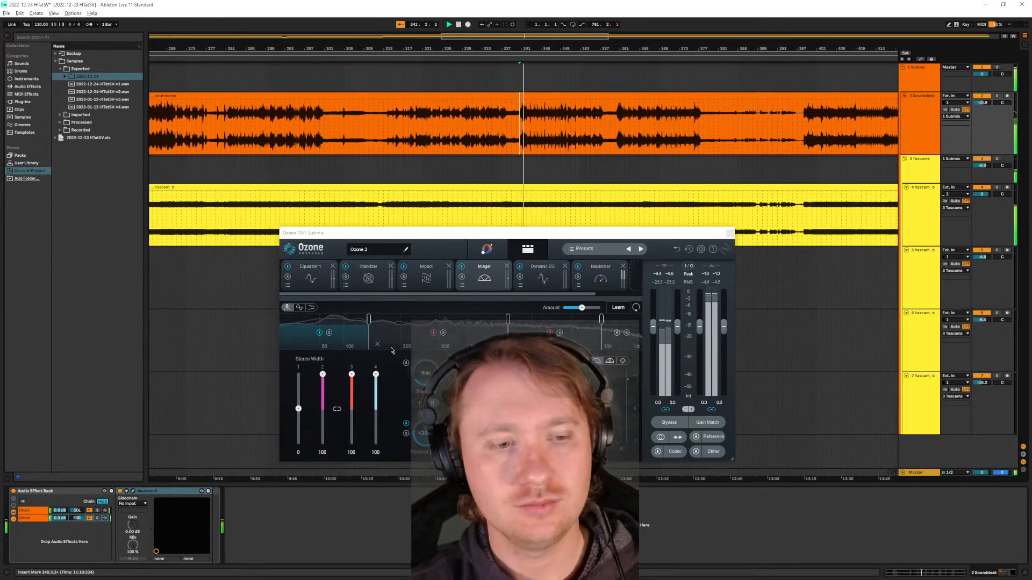
pyautogui.click(329, 333)
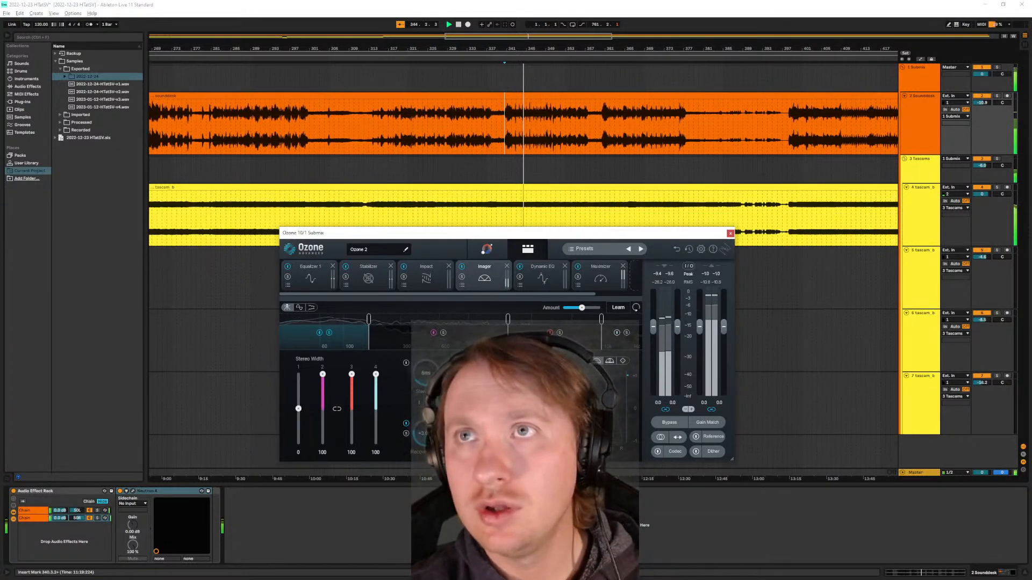
pyautogui.moveTo(299, 409)
pyautogui.mouseDown()
pyautogui.moveTo(299, 372)
pyautogui.moveTo(298, 445)
pyautogui.moveTo(300, 360)
pyautogui.moveTo(302, 412)
pyautogui.mouseUp()
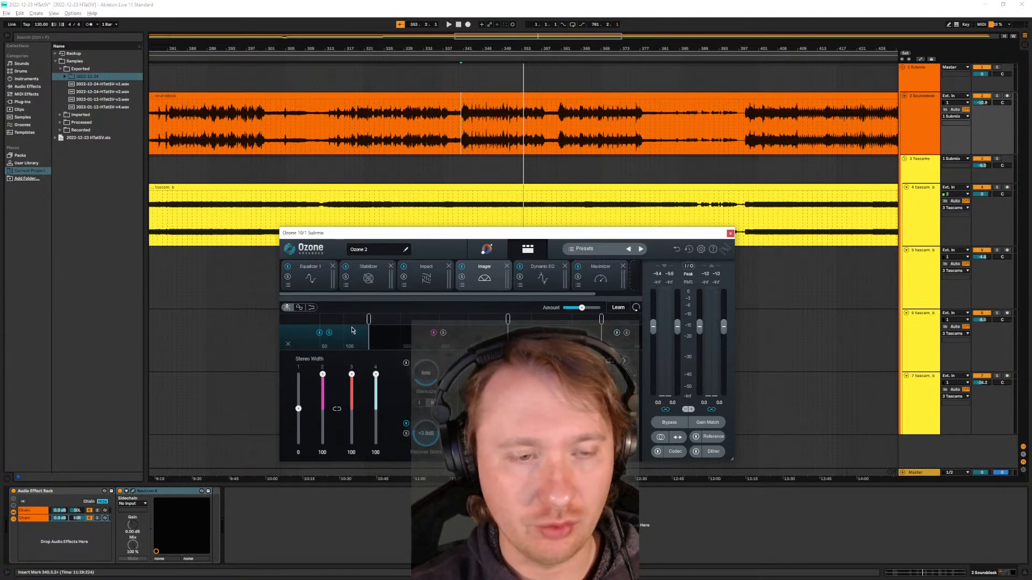
# - Audition the full mix again, view the Maximizer module, and close the Ozone 10 window
pyautogui.press('space')
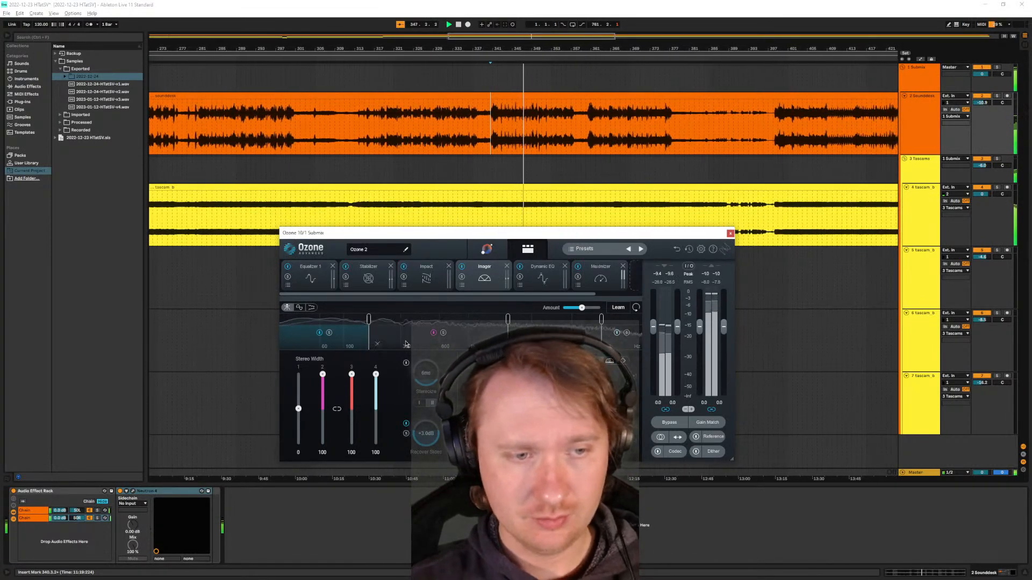
pyautogui.click(606, 281)
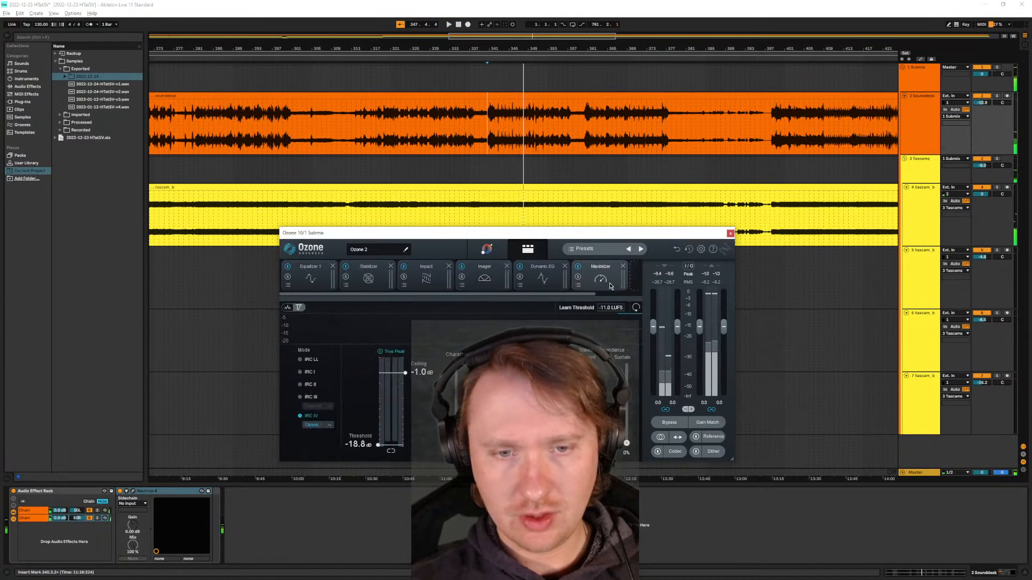
pyautogui.click(730, 234)
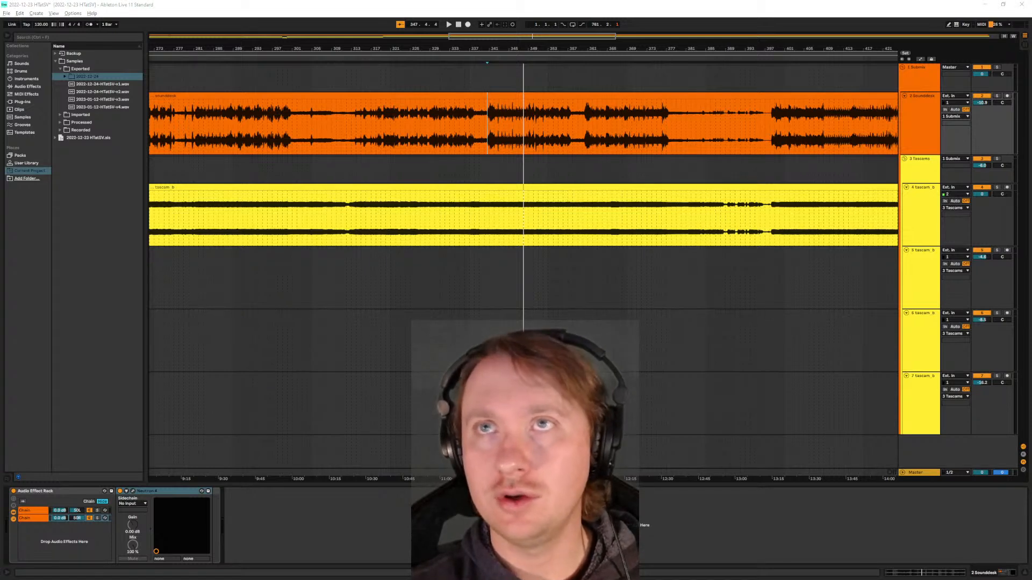
# - Examine the full arrangement and the edit points between the Tascam clips and at the start of the Sounddesk track
pyautogui.press('w')
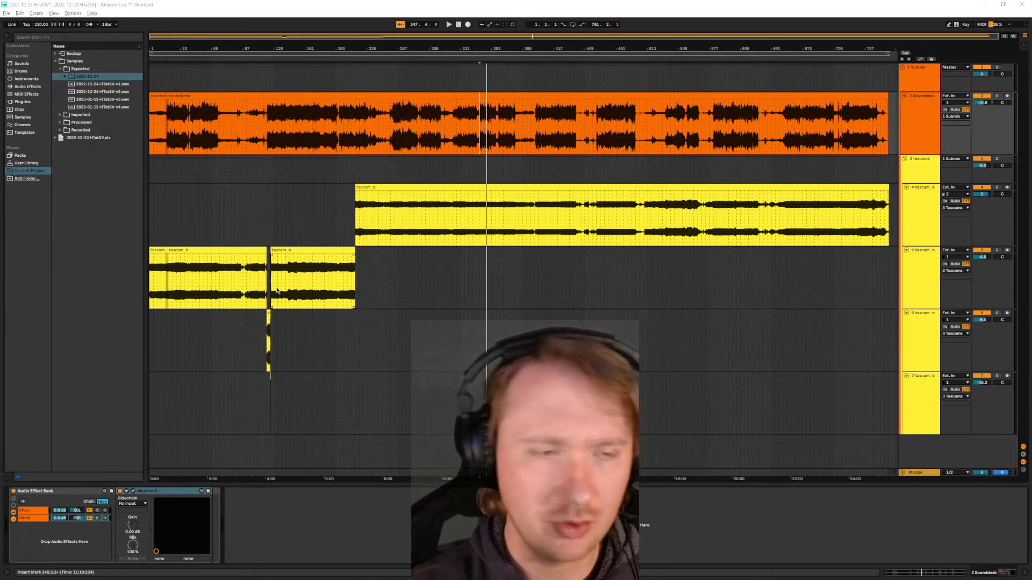
pyautogui.scroll(1, 269, 301)
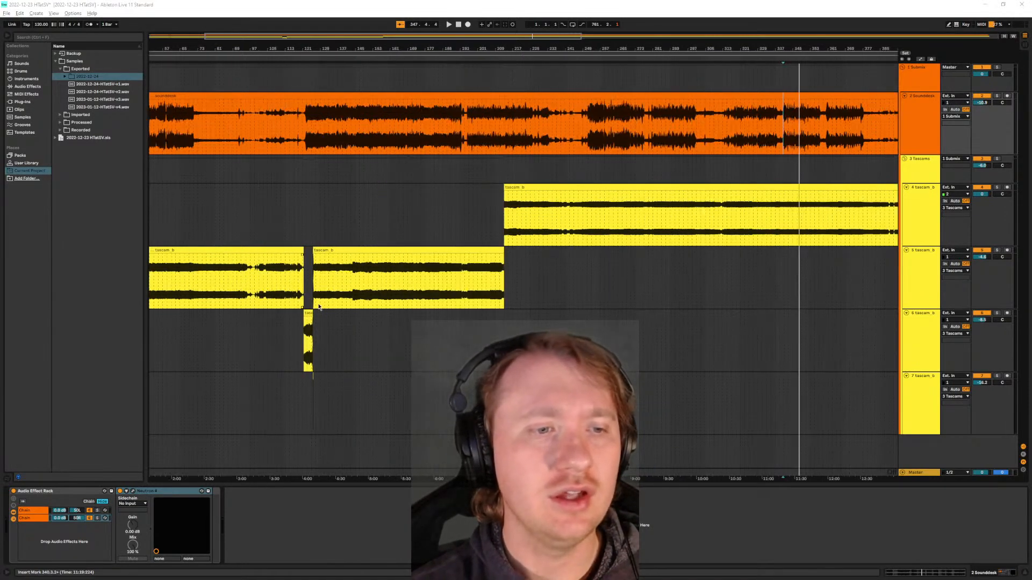
pyautogui.scroll(5, 301, 366)
pyautogui.scroll(-6, 366, 350)
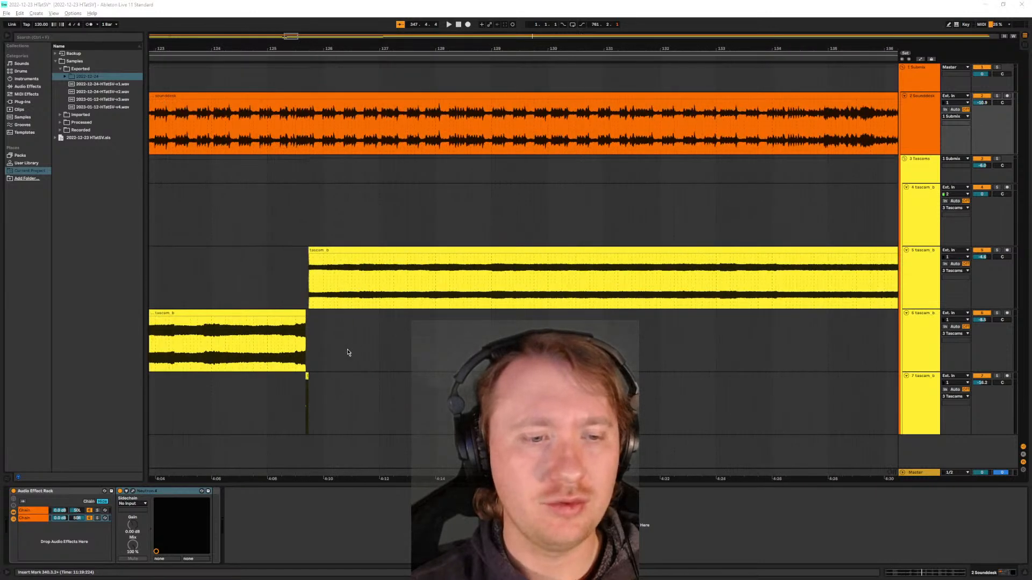
pyautogui.scroll(6, 170, 133)
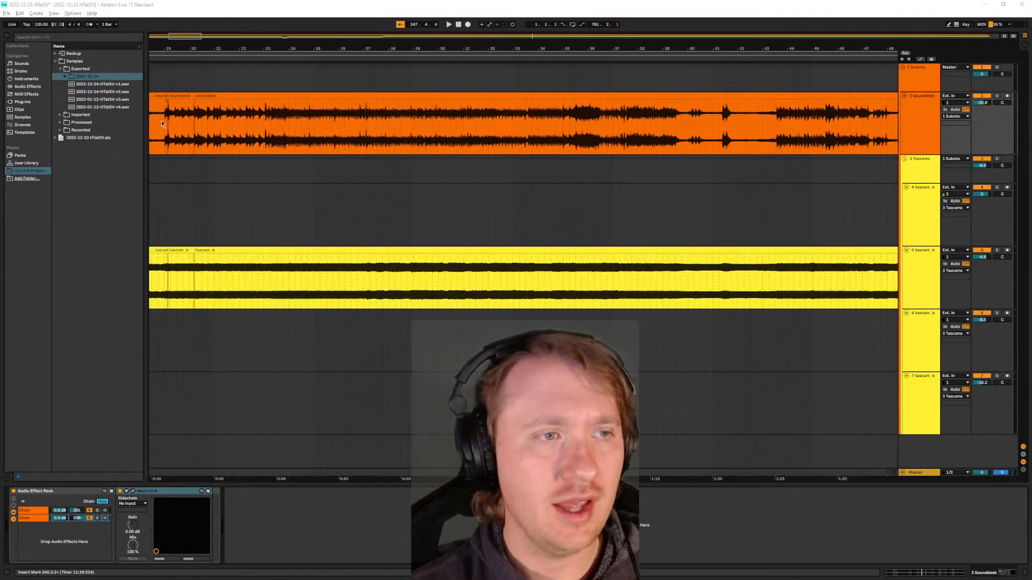
pyautogui.scroll(-5, 227, 239)
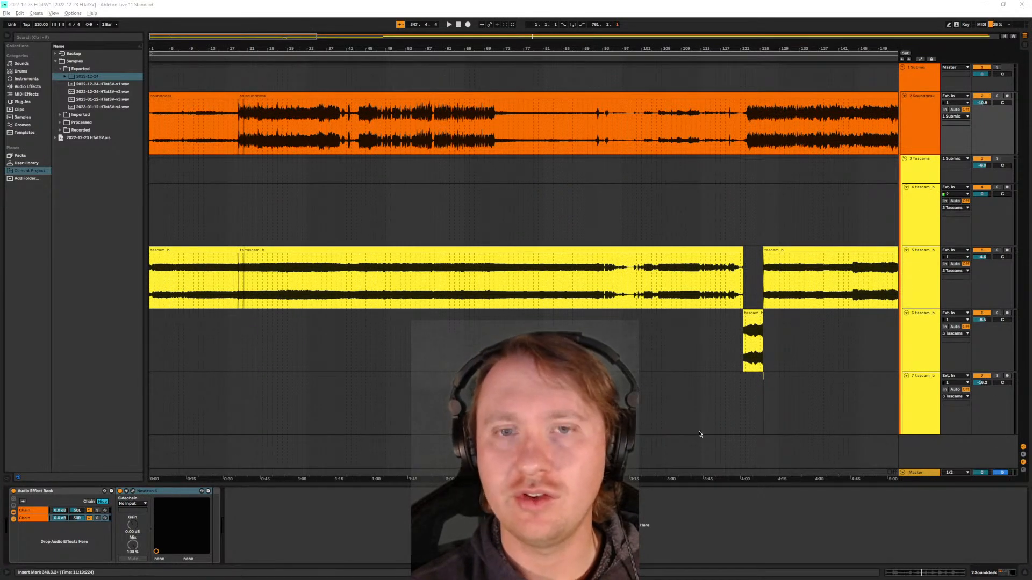
# - Check the Sounddesk track, and review the RX 10 and Neutron 4 devices in the Tascams group's effect chain
pyautogui.click(910, 137)
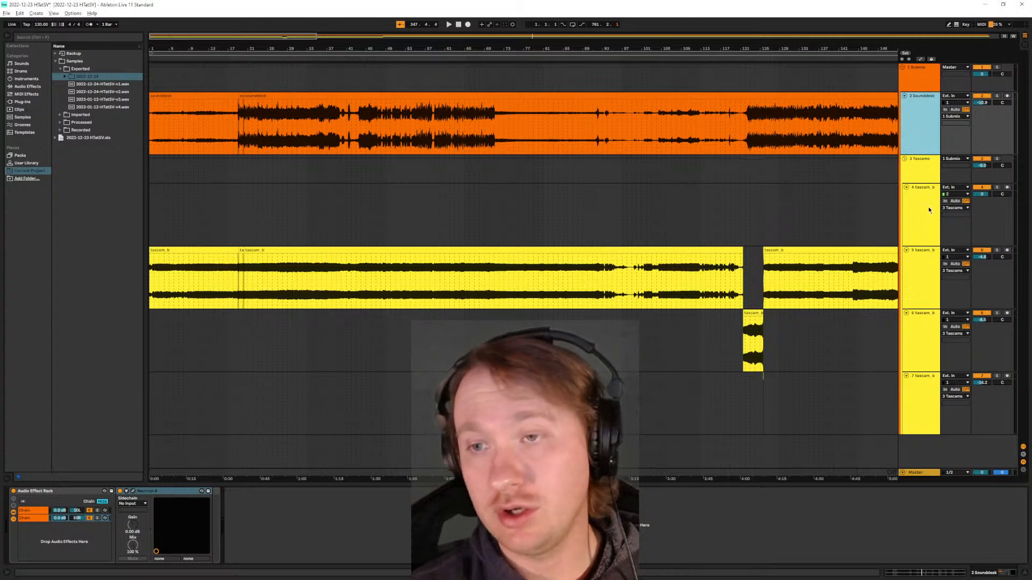
pyautogui.click(920, 171)
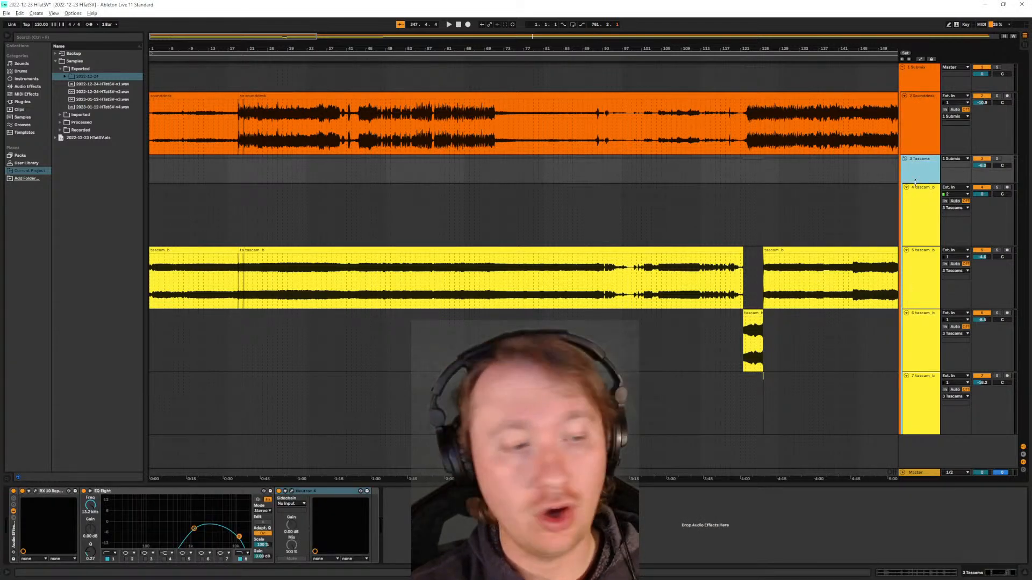
pyautogui.click(54, 491)
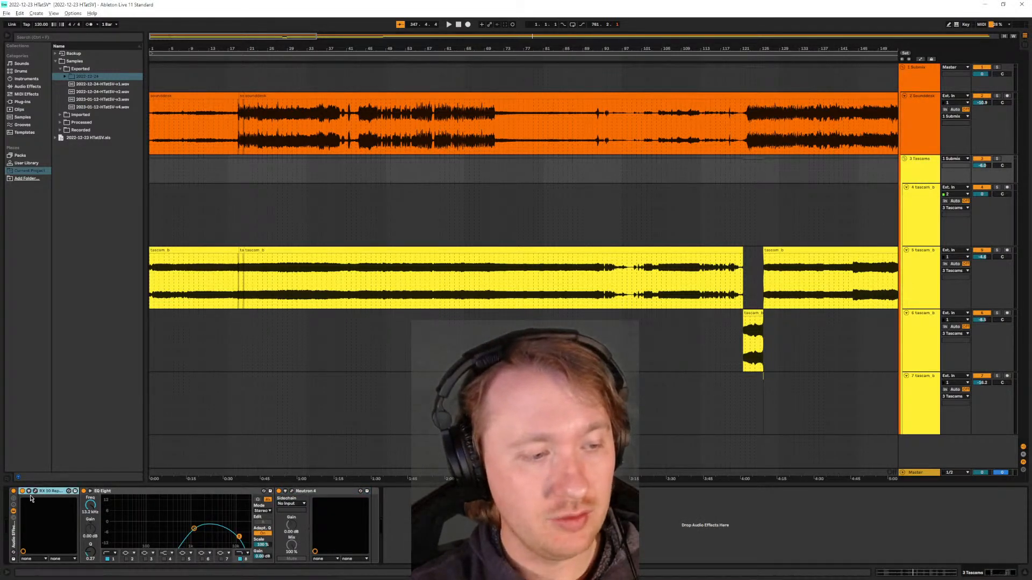
pyautogui.click(329, 492)
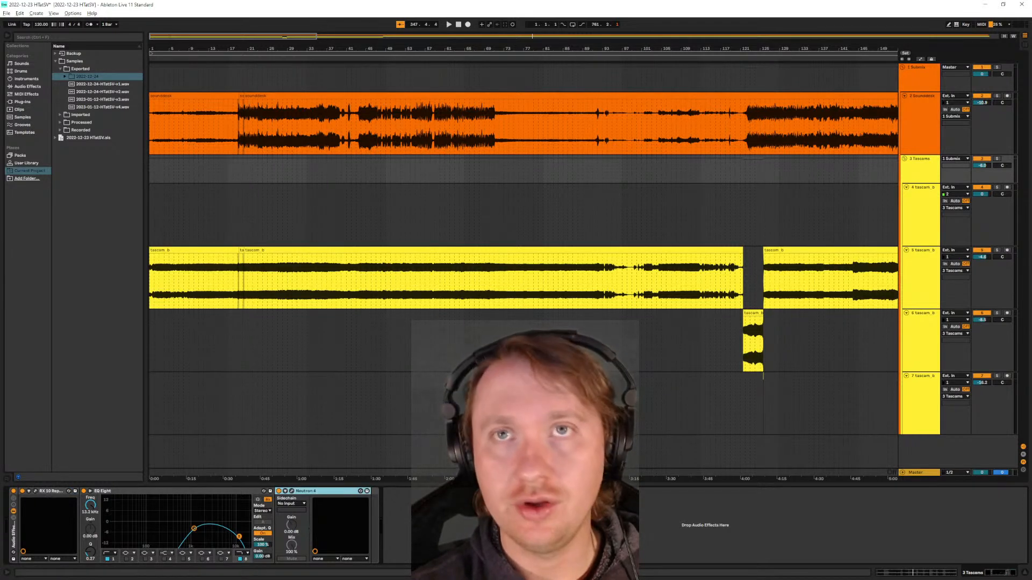